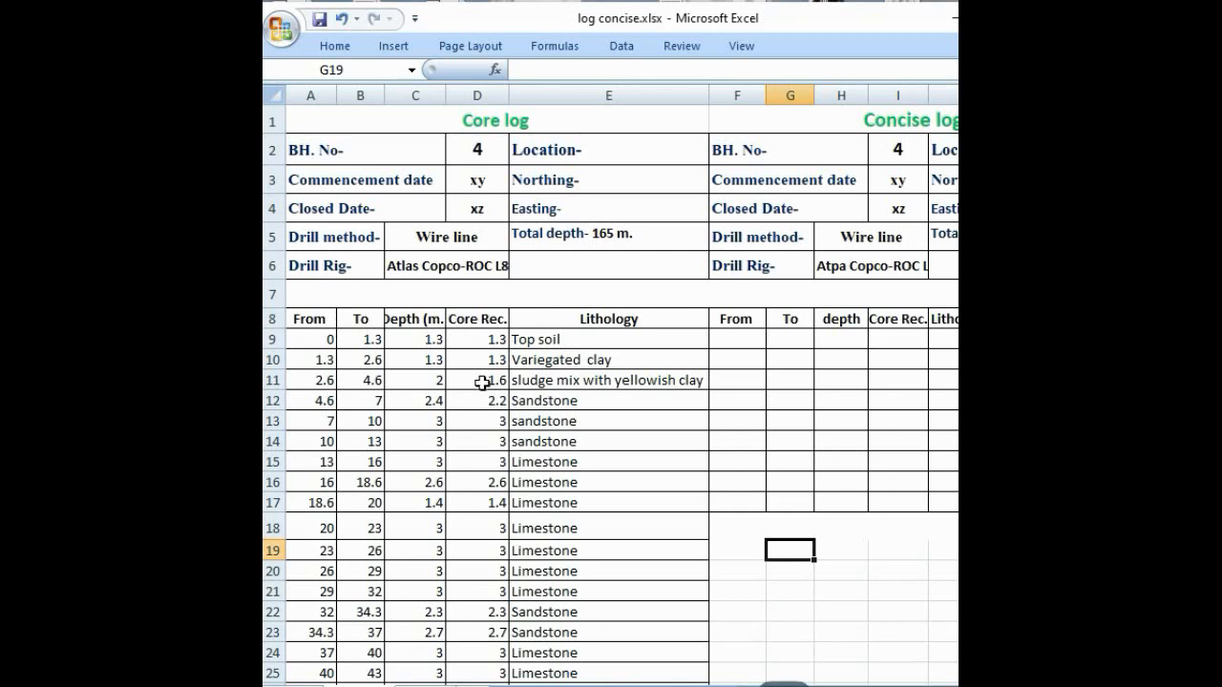
Step: Examine the core log's depth intervals, column totals and lithology entries from top soil through clay, sludge and sandstone
scroll(465, 434, "down", 20)
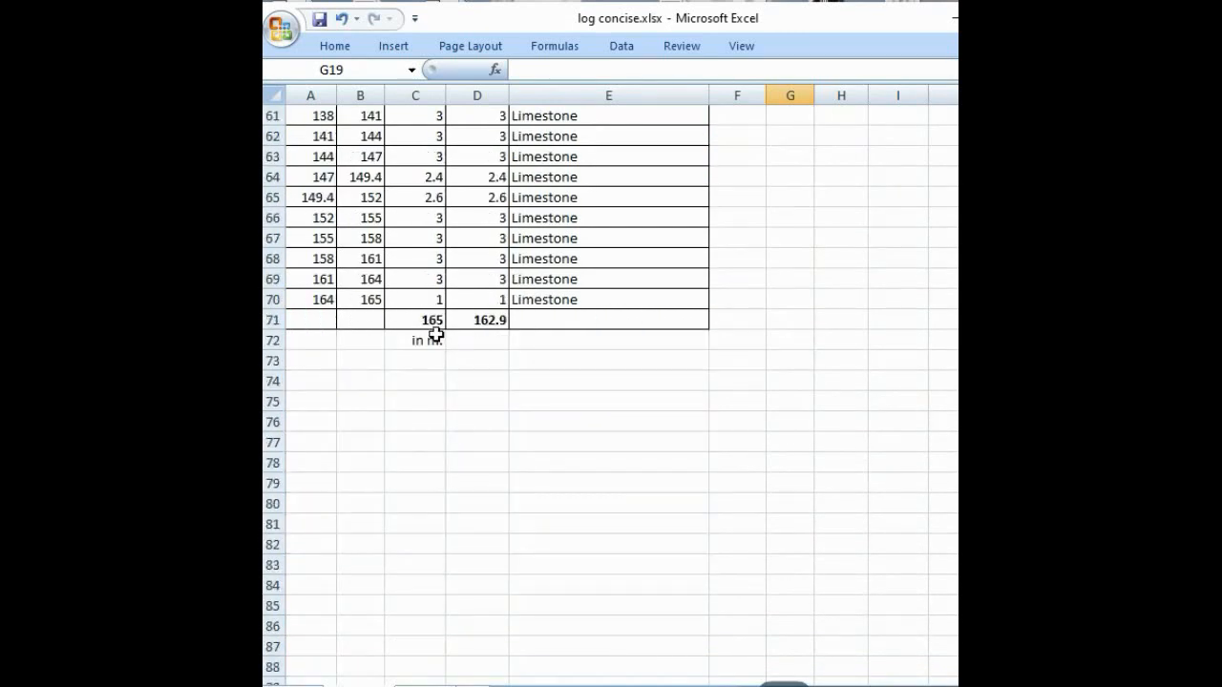
scroll(506, 396, "up", 20)
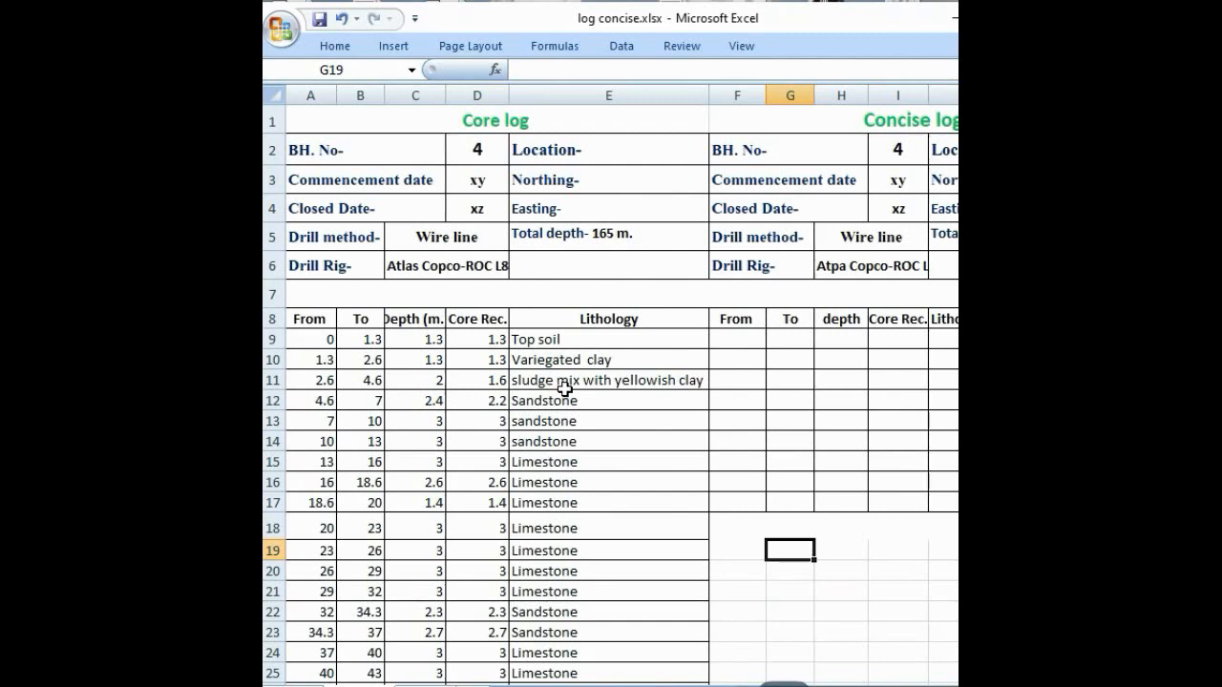
scroll(522, 410, "down", 1)
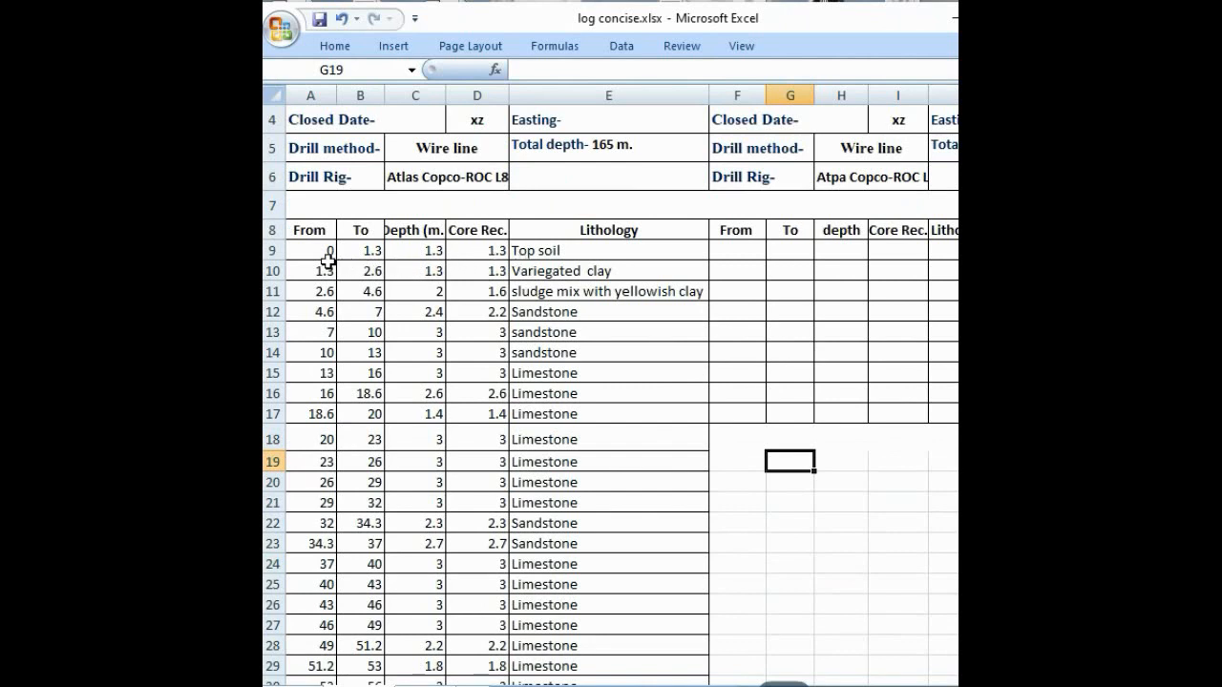
left_click(543, 251)
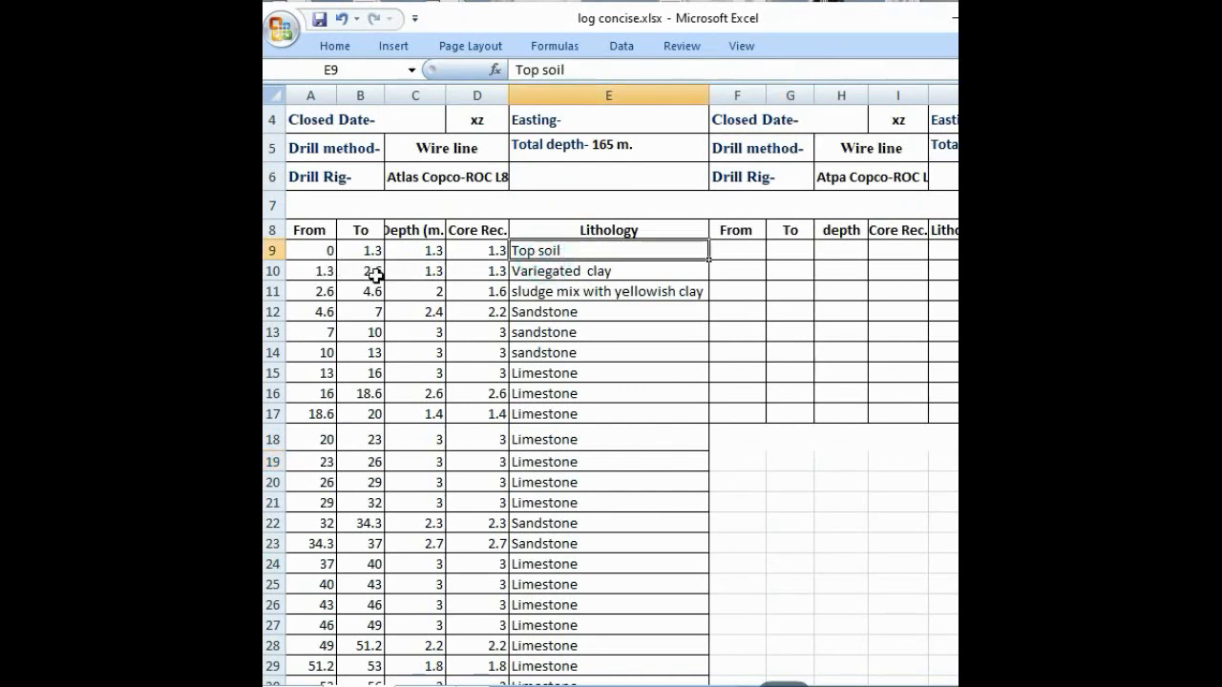
left_click(515, 272)
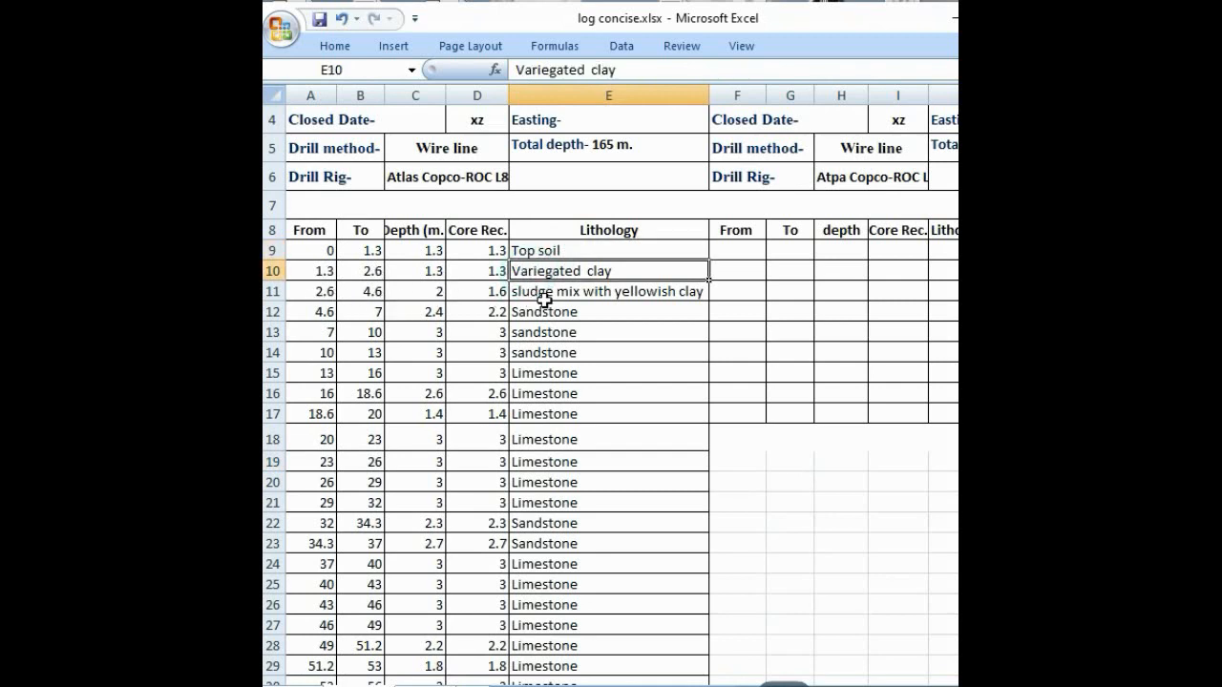
left_click(615, 291)
left_click_drag(605, 272, 607, 290)
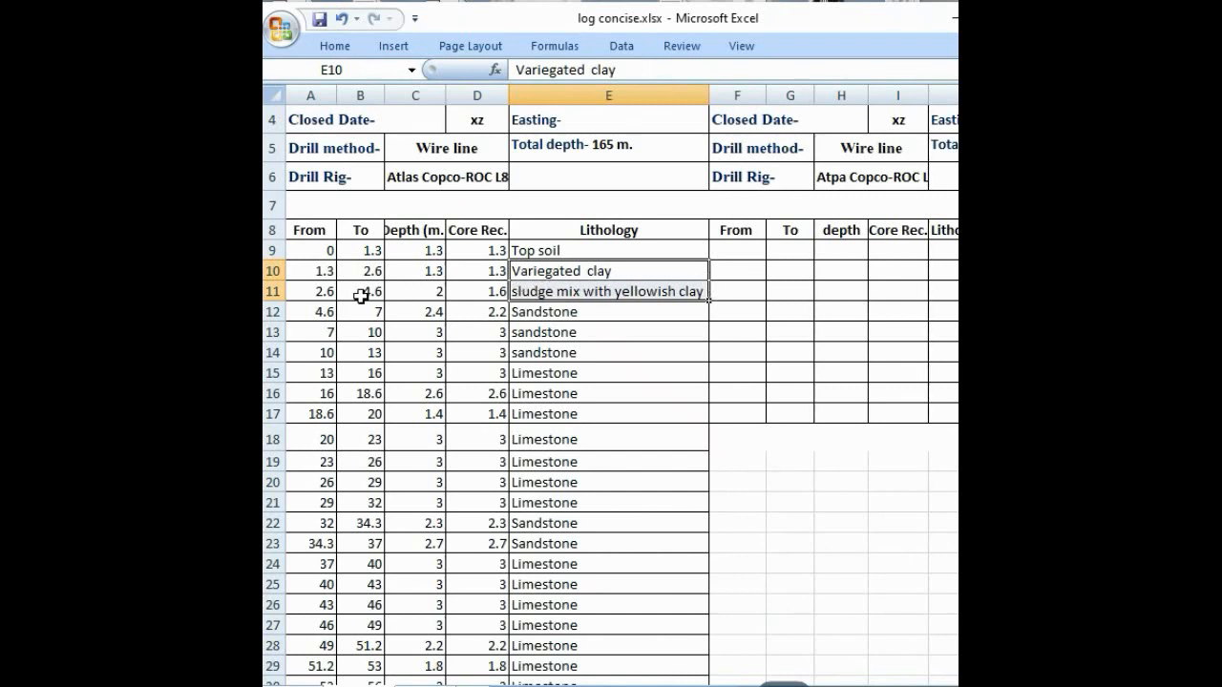
left_click(539, 311)
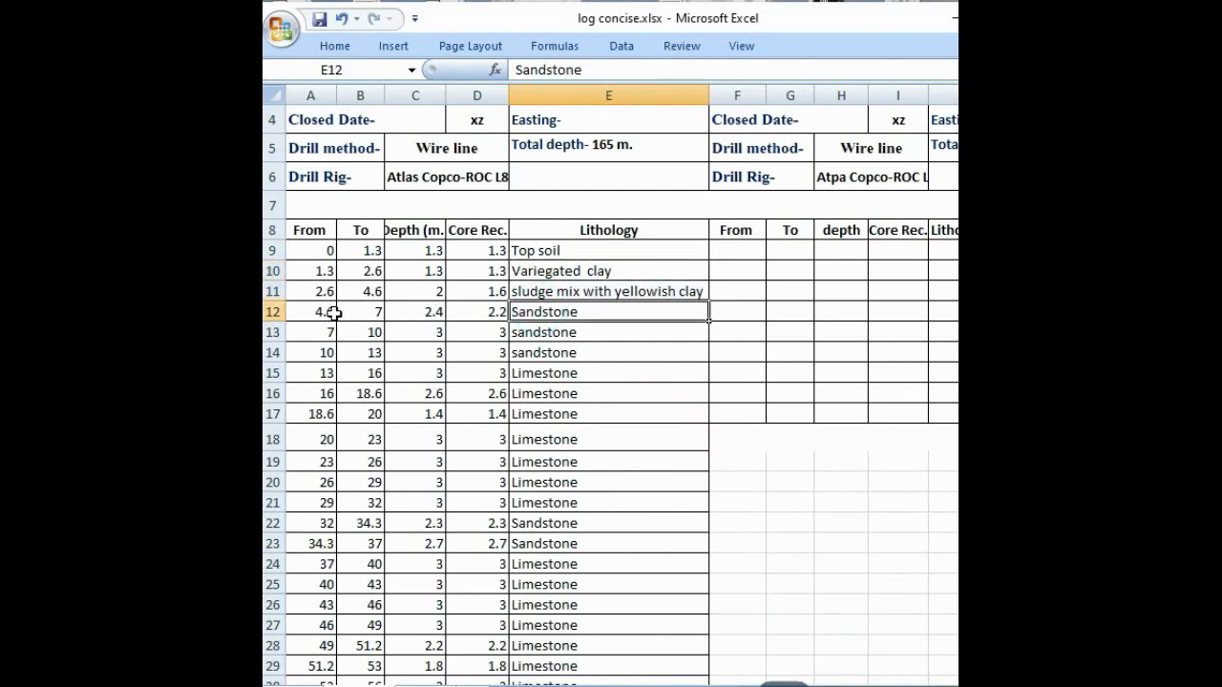
left_click_drag(332, 313, 525, 360)
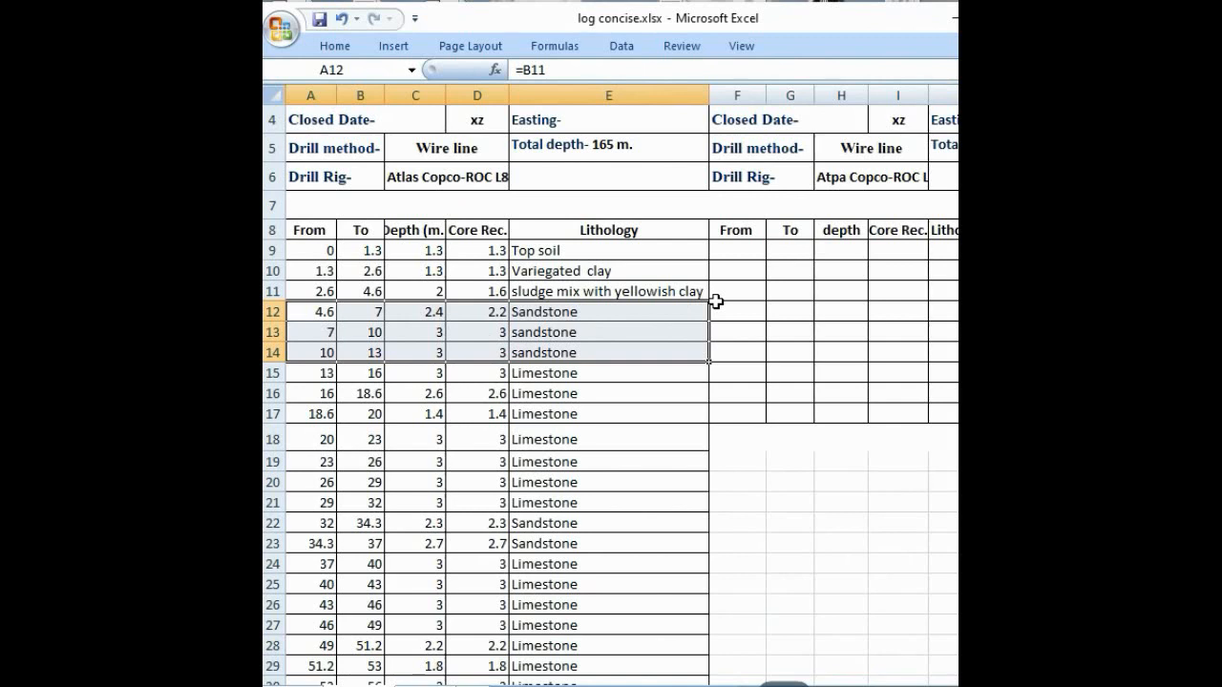
left_click(322, 248)
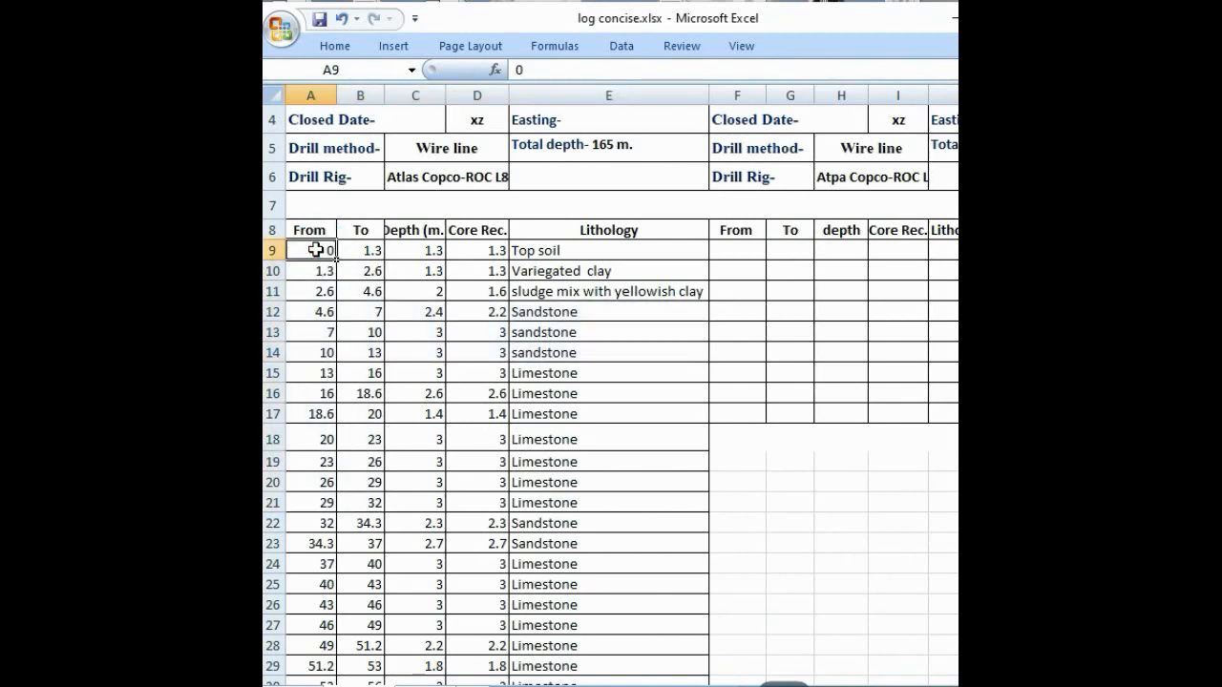
left_click_drag(315, 250, 369, 498)
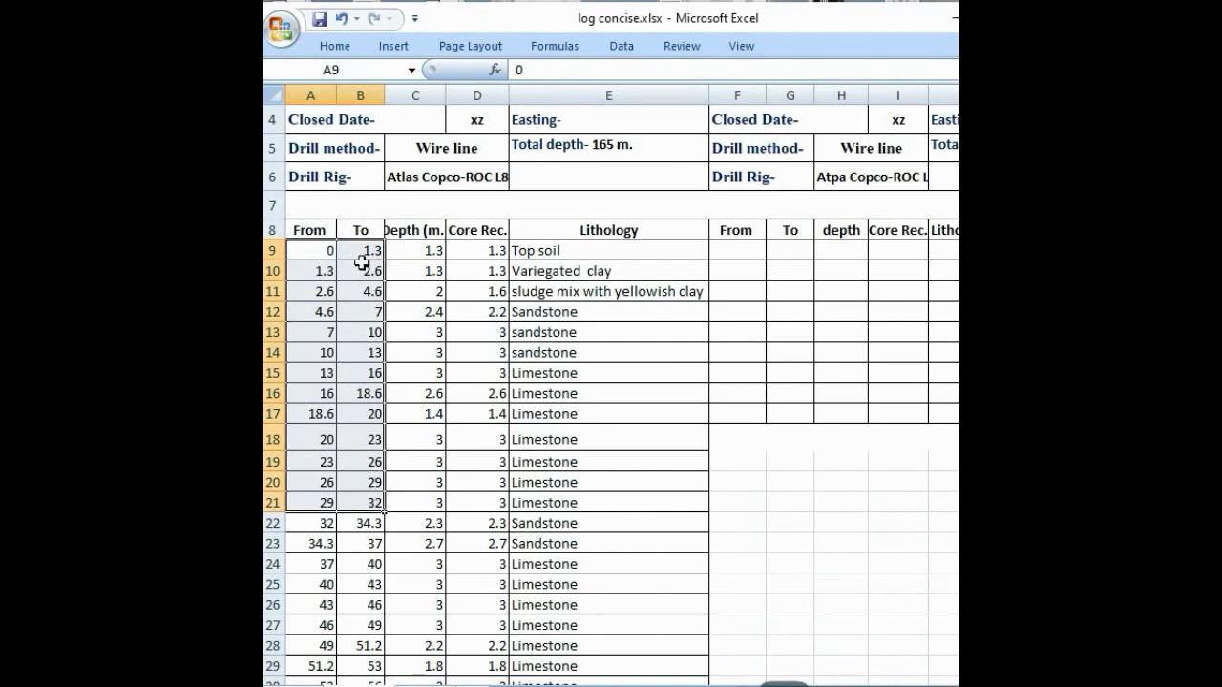
Step: Clear the core log's depth values in C9:C26
left_click(415, 254)
left_click_drag(414, 254, 393, 603)
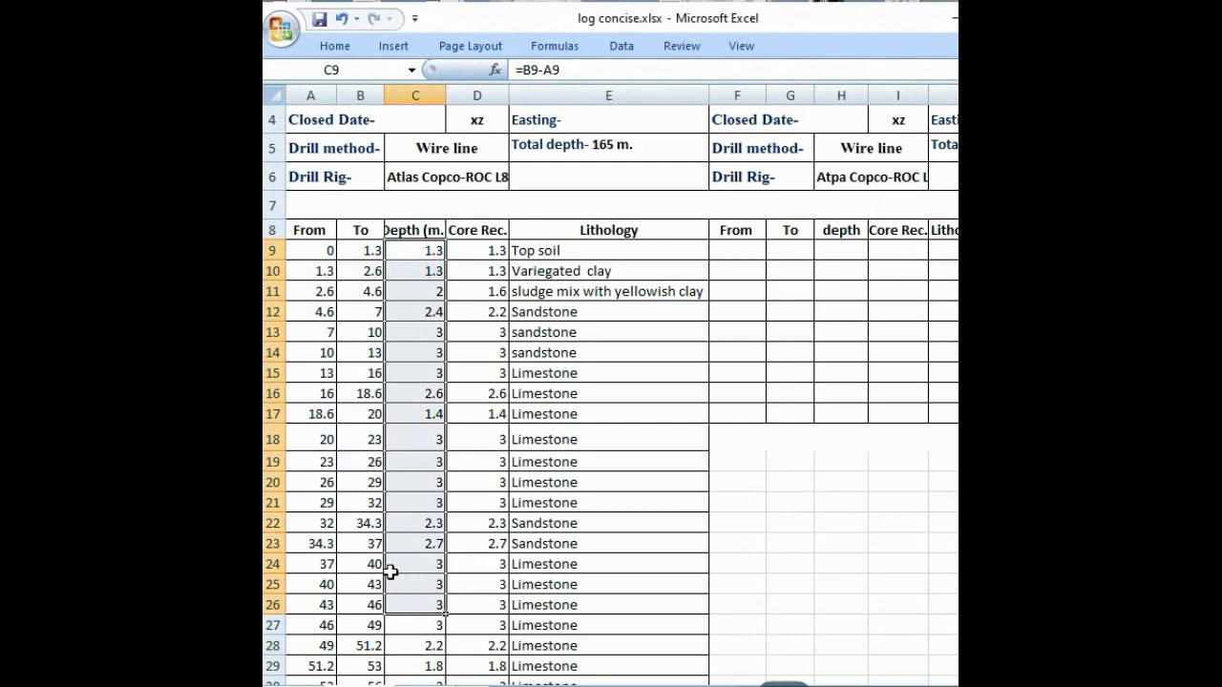
key("Delete")
Step: Calculate the core log's depth in C9 with =B9-A9 and fill the formula down to C26
left_click(427, 248)
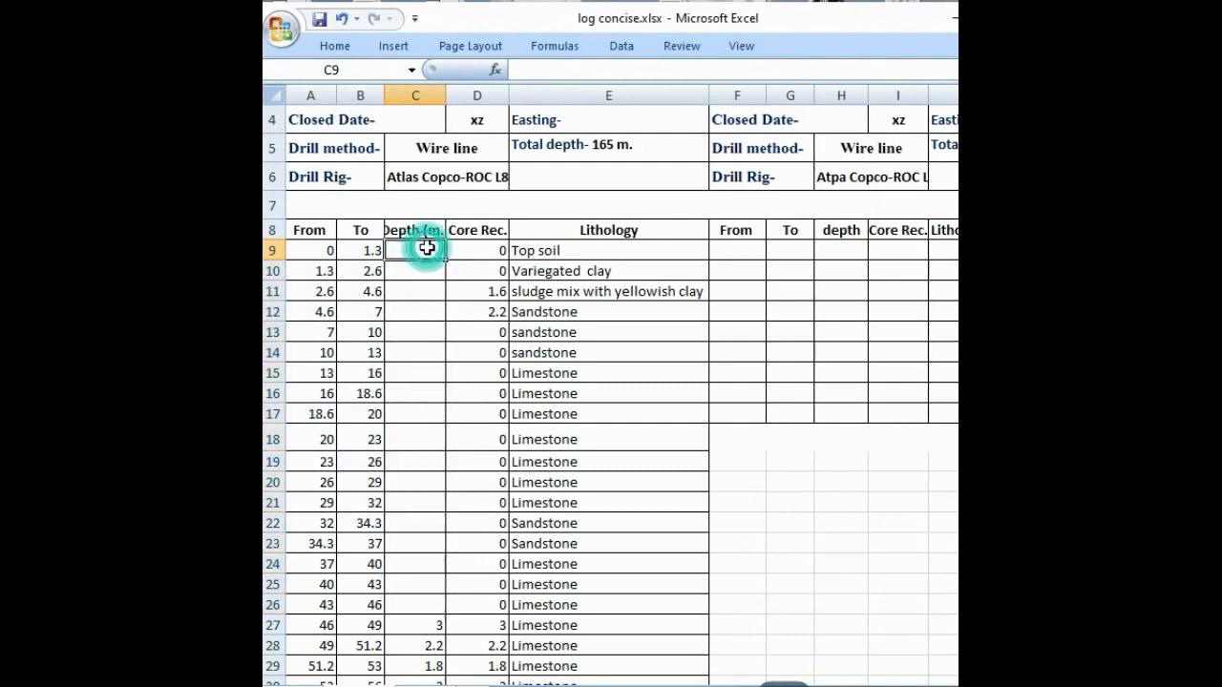
type("=")
left_click(367, 256)
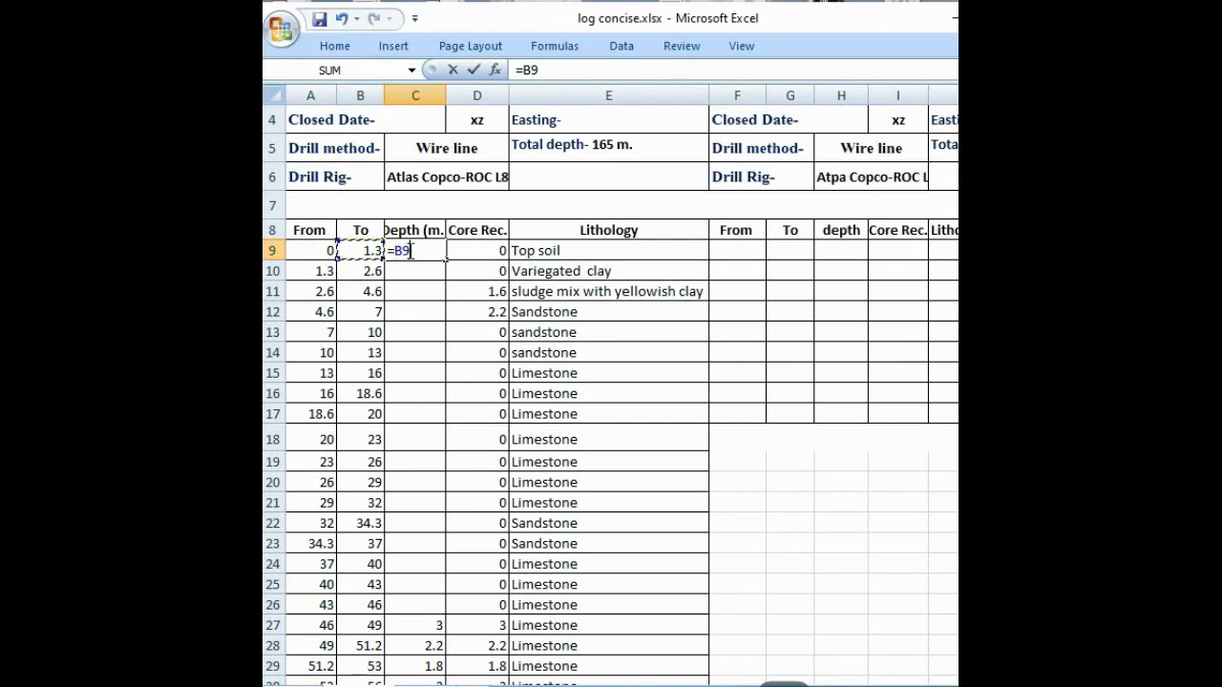
type("-")
left_click(315, 251)
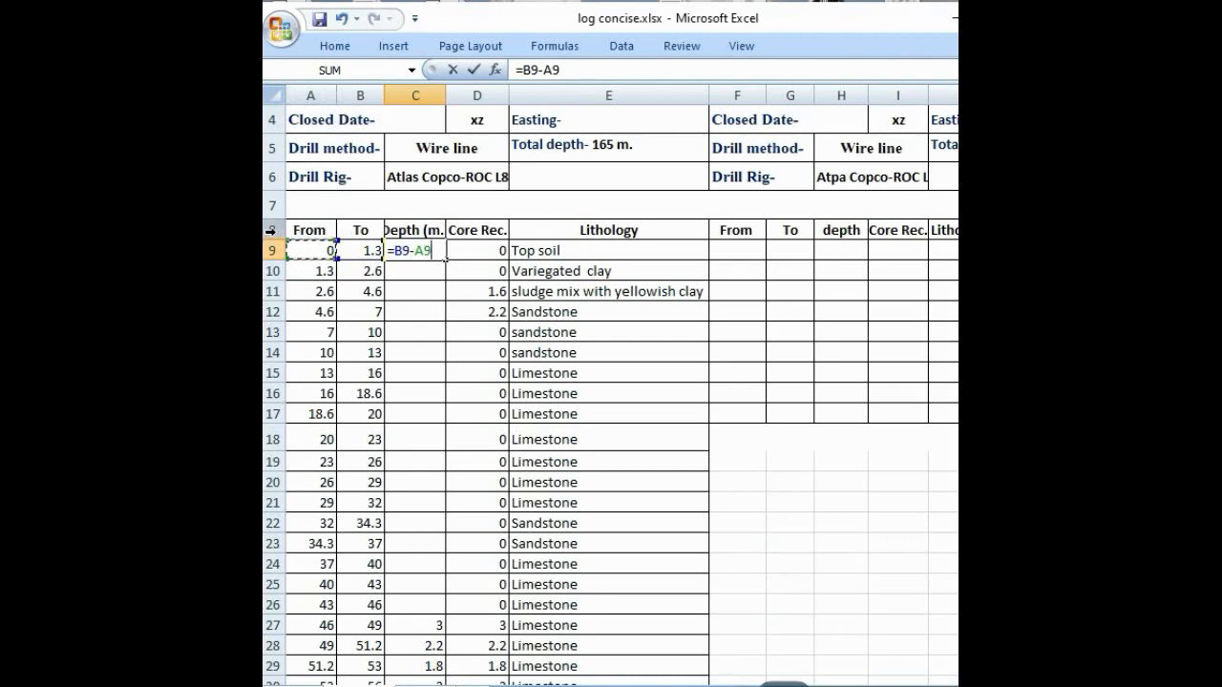
key("Return")
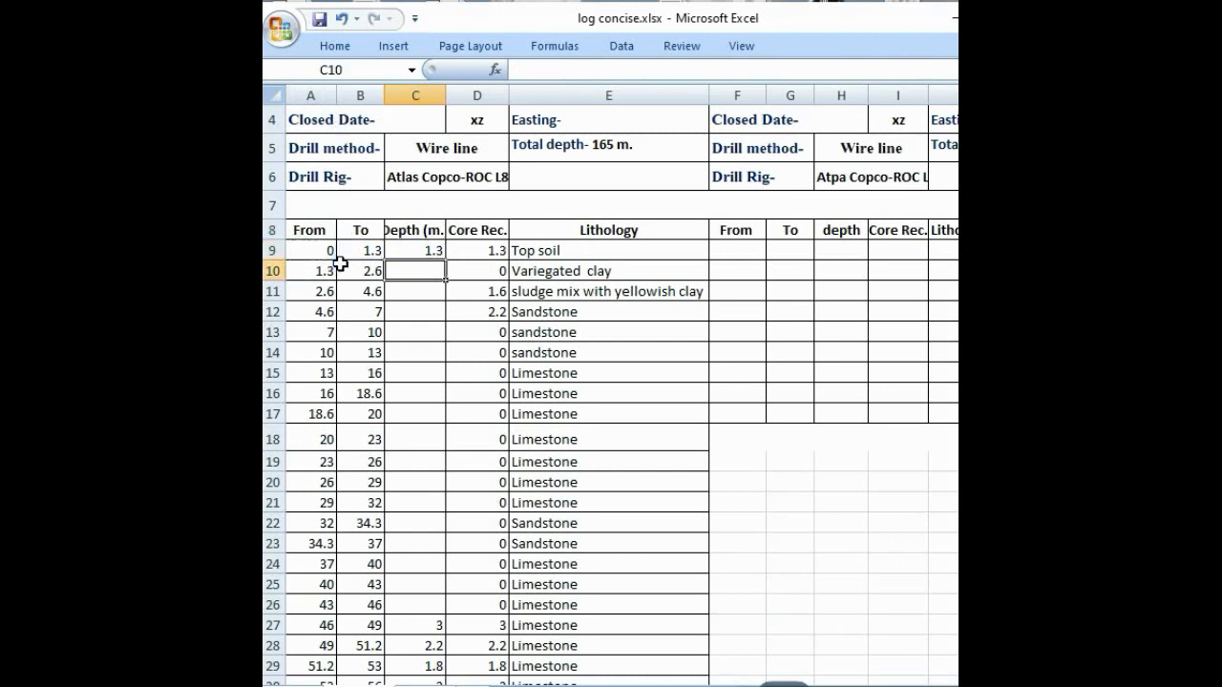
left_click(431, 250)
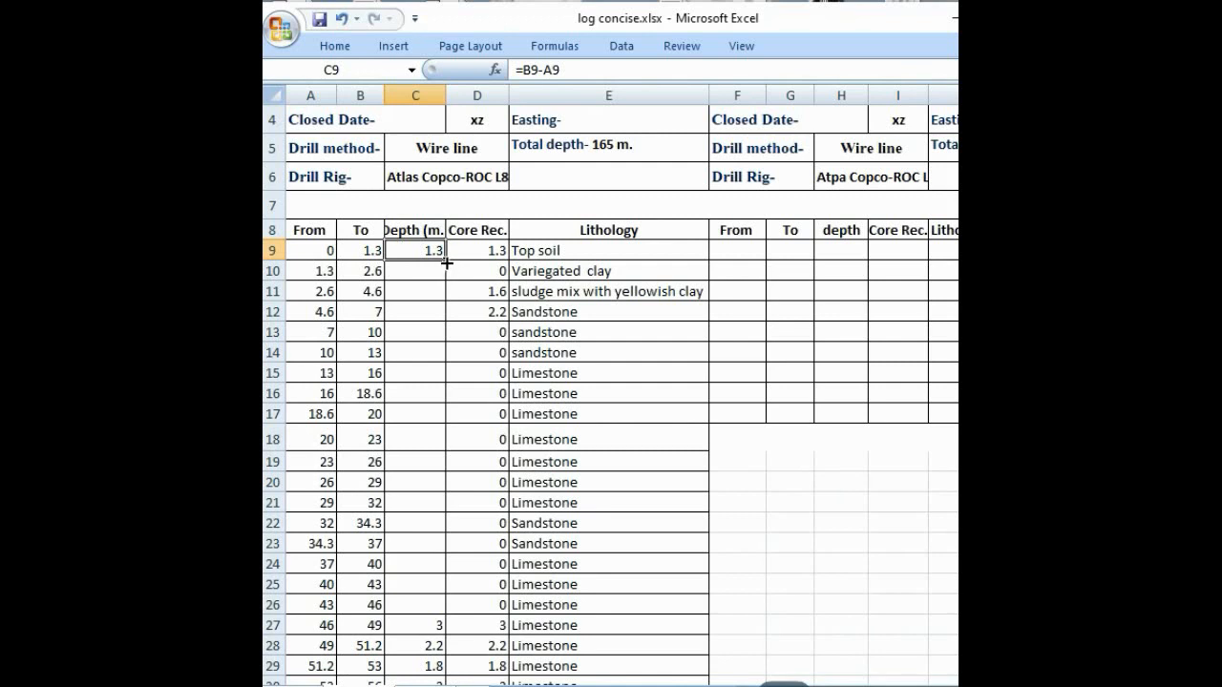
left_click_drag(446, 261, 469, 611)
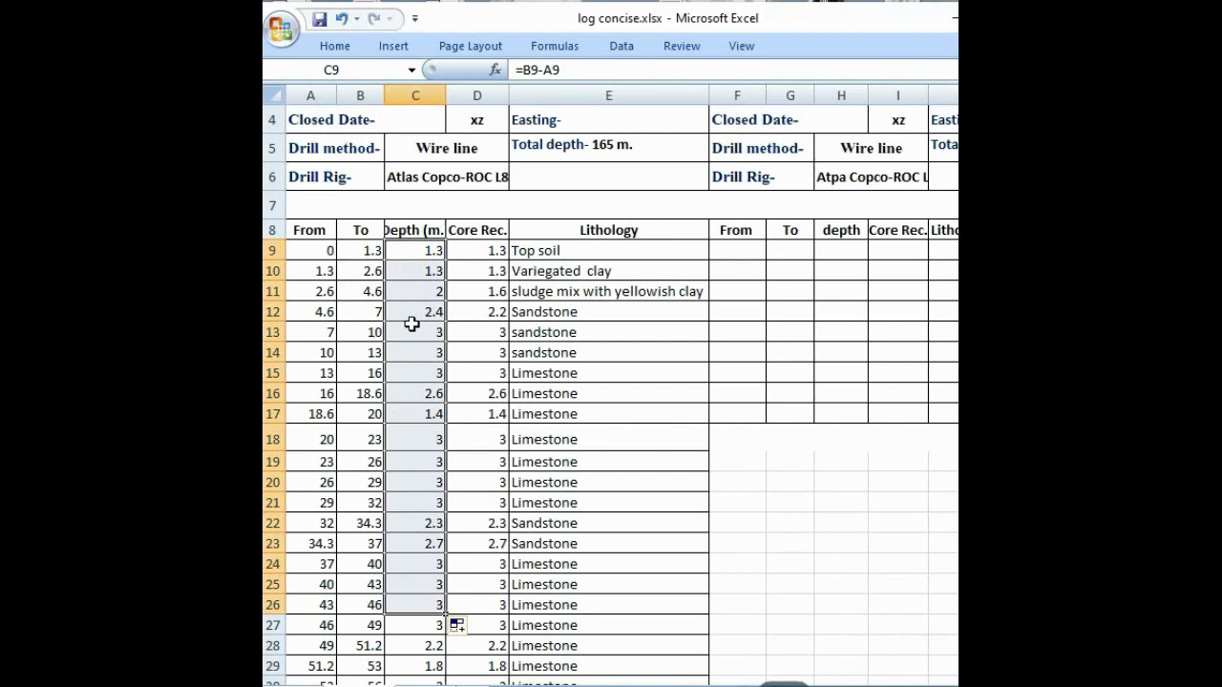
left_click(744, 506)
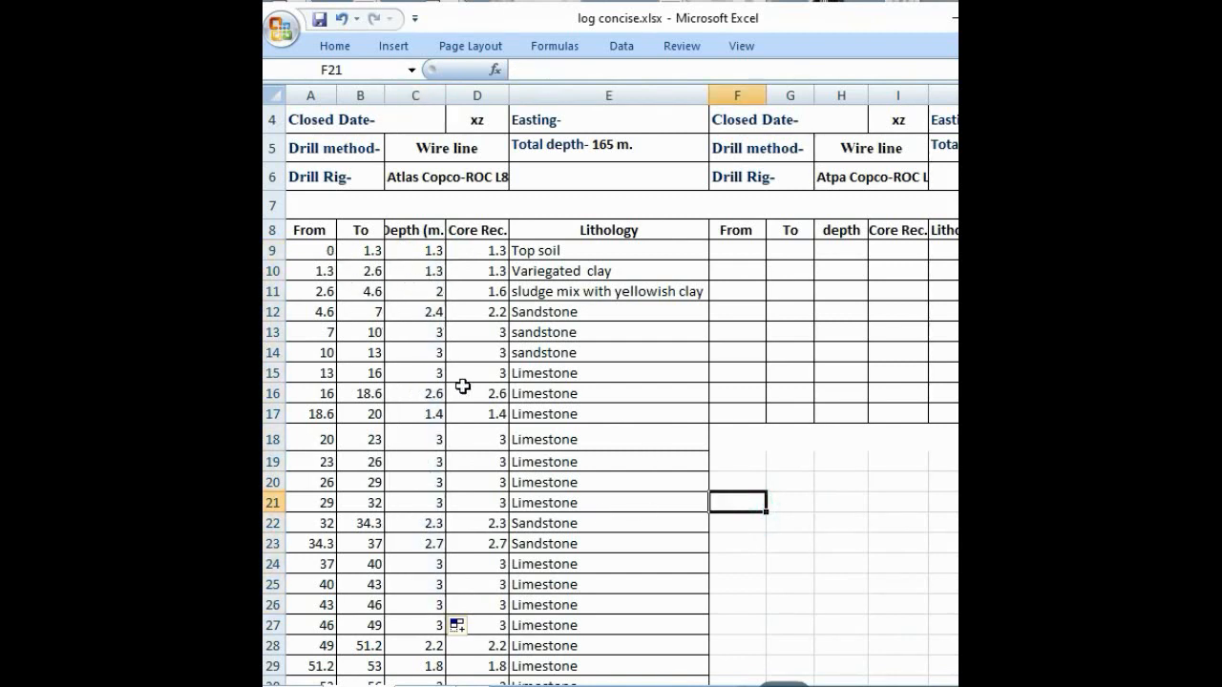
Step: Review the core recovery entries and compare the column headings of the core log and the concise log
left_click(493, 256)
key("Down")
key("Down")
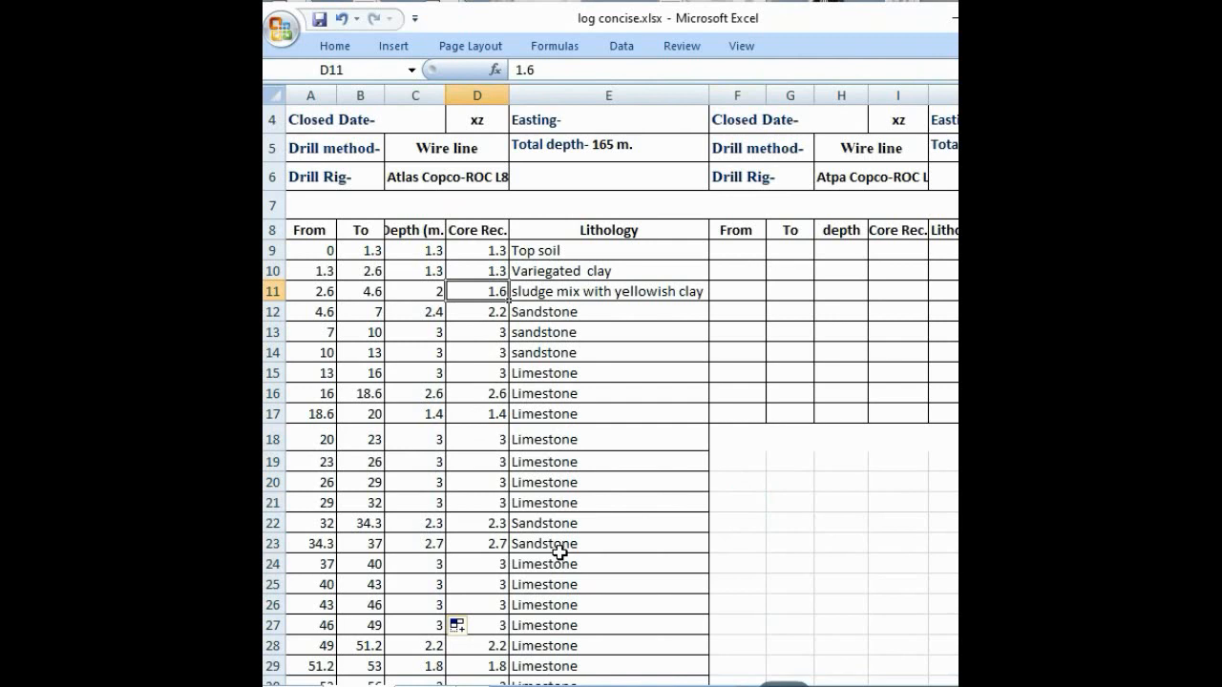
left_click(717, 456)
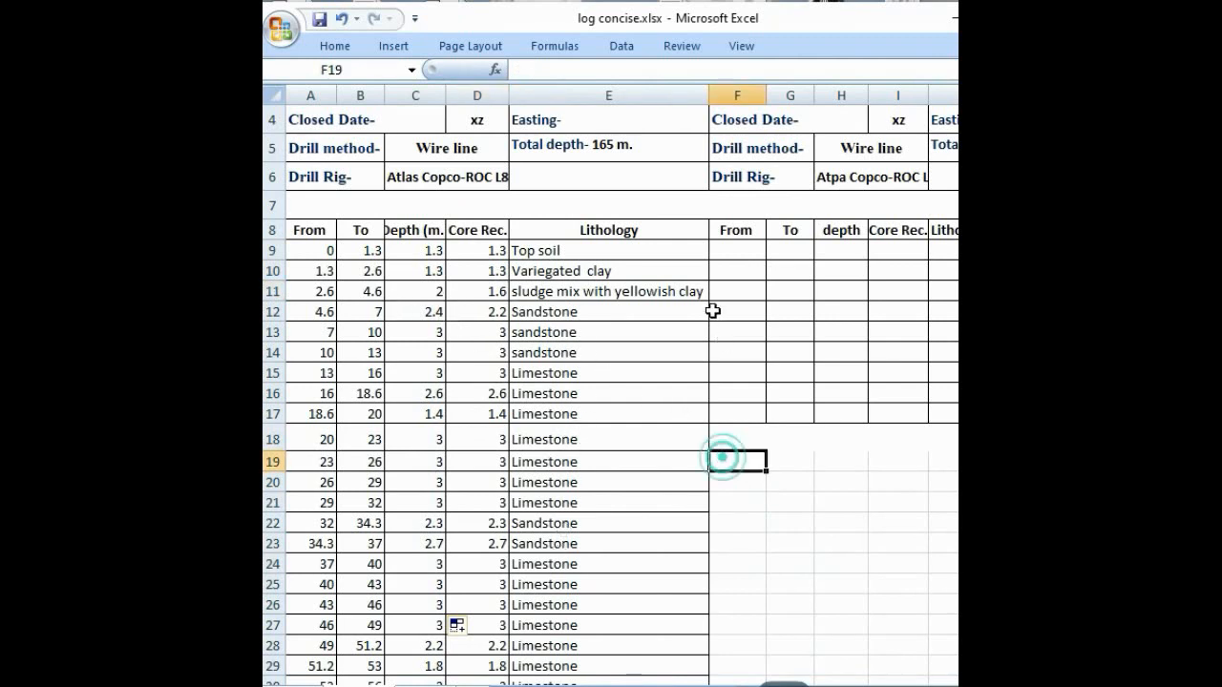
left_click(727, 253)
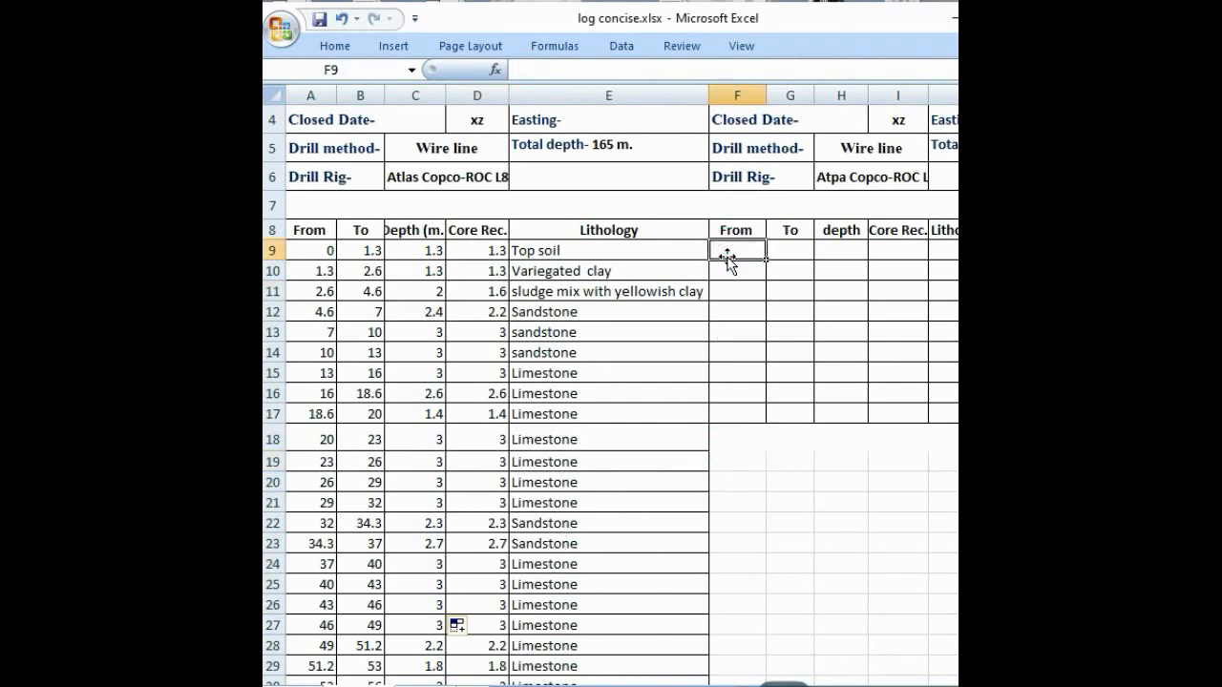
left_click_drag(324, 229, 594, 229)
left_click_drag(754, 230, 949, 226)
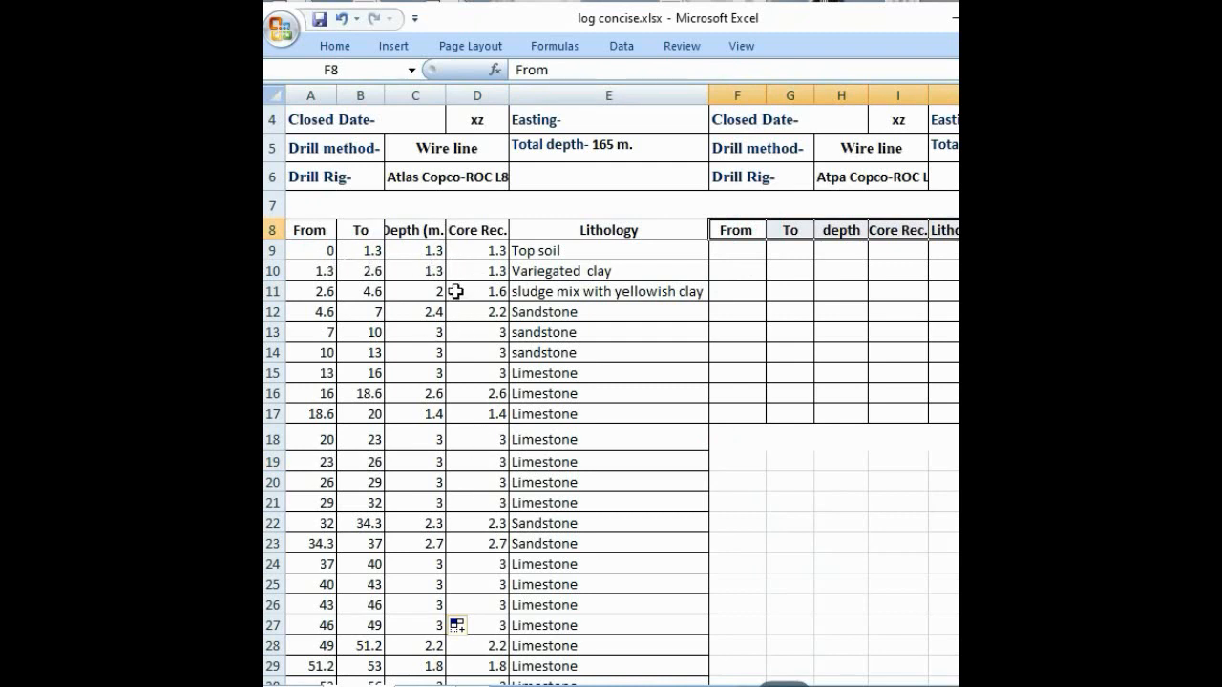
Step: Link the concise log's first From and To values to the core log with =A9 in F9 and =B9 in G9
left_click(732, 248)
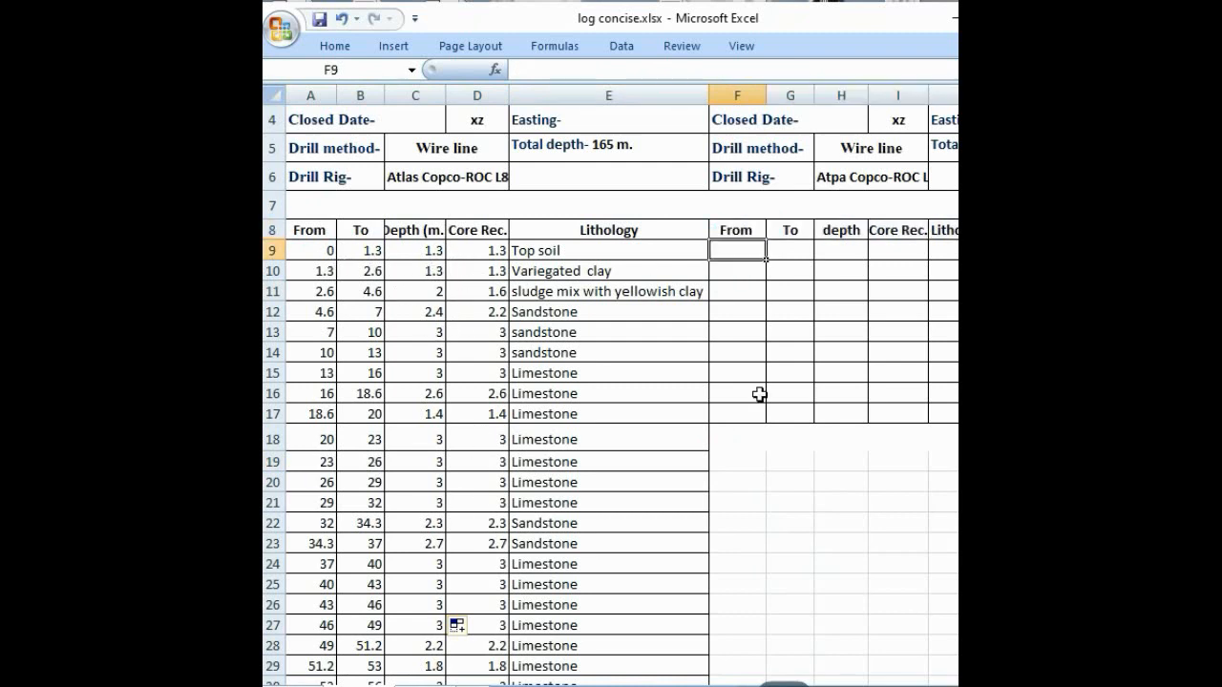
type("=")
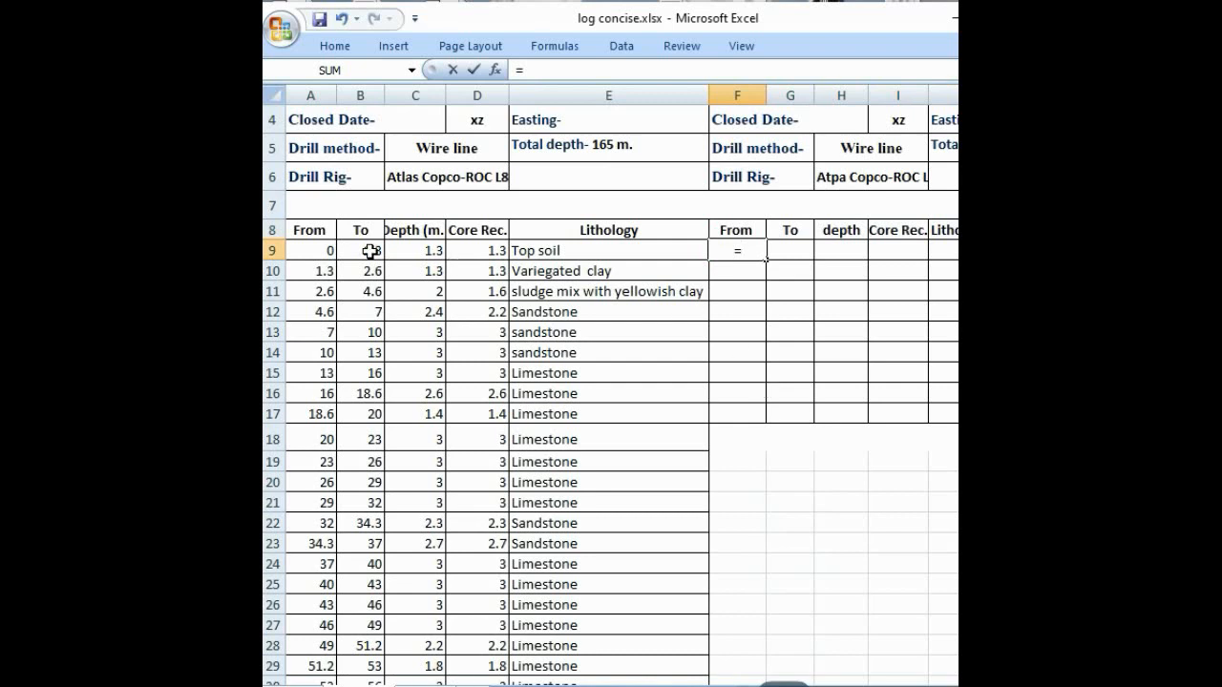
left_click(331, 253)
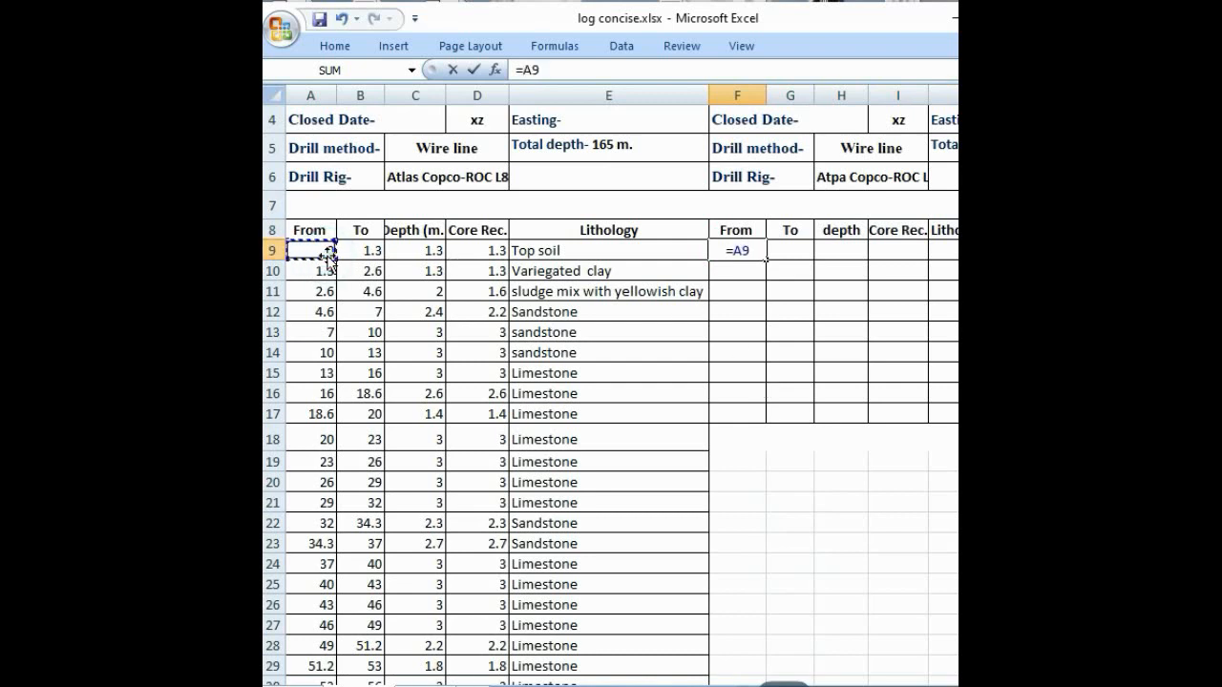
key("Return")
left_click(771, 250)
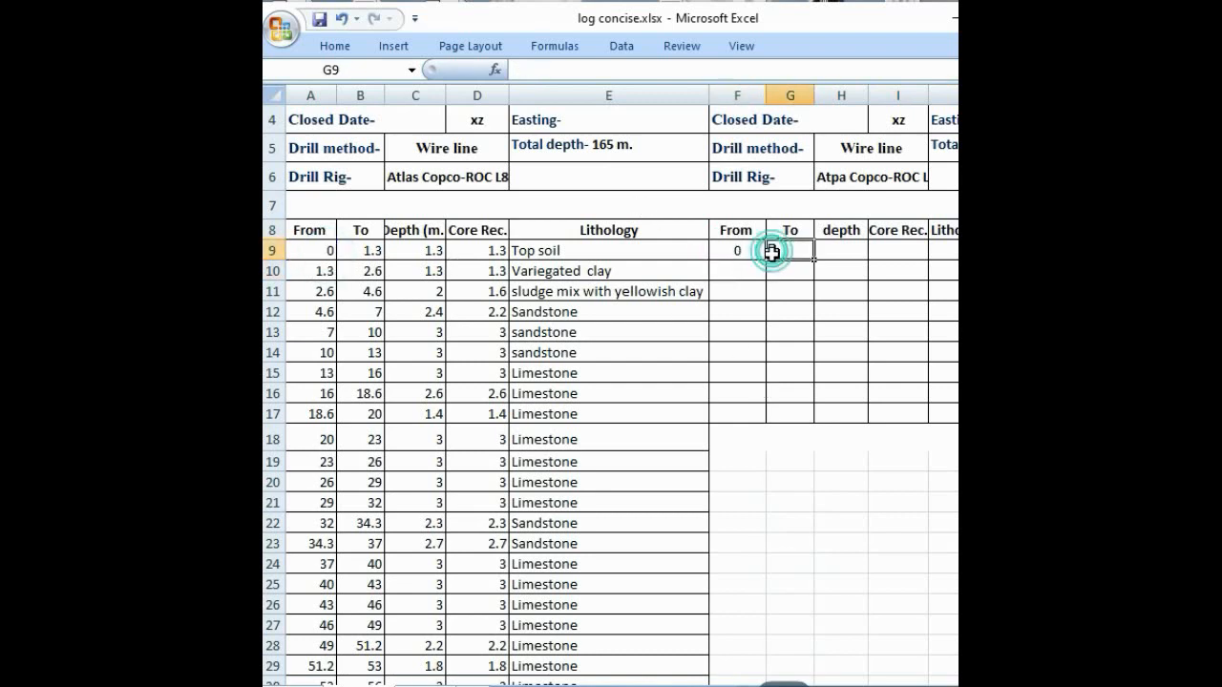
type("=")
left_click(371, 251)
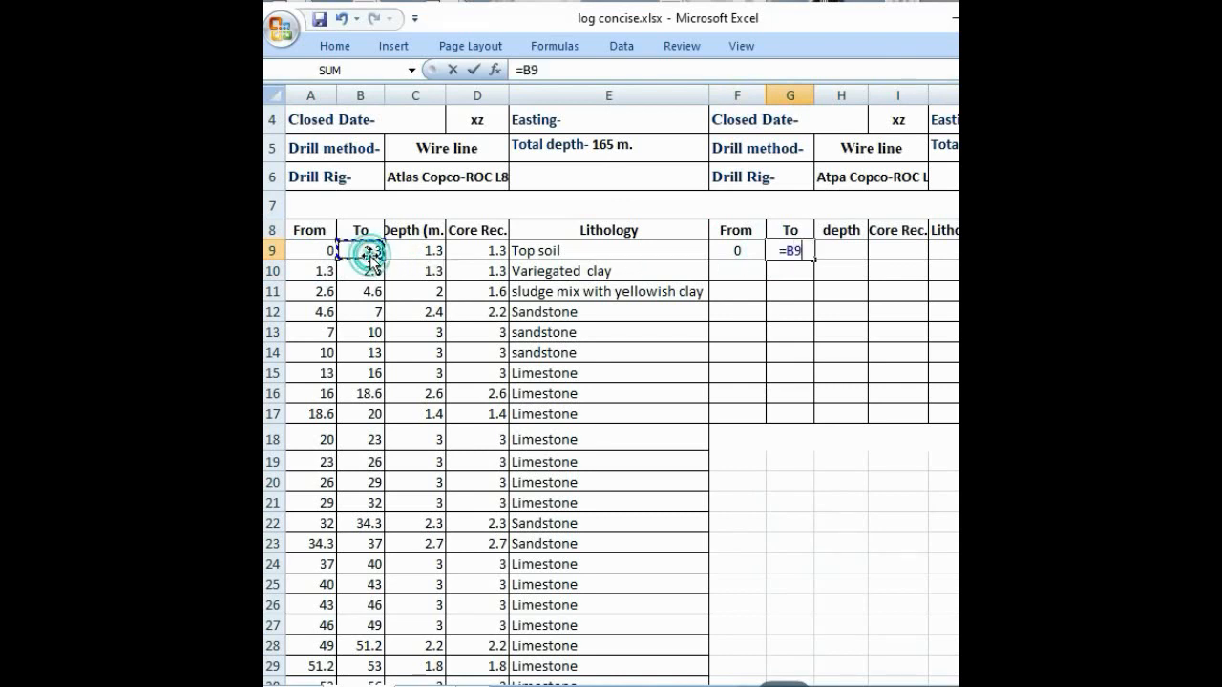
key("Return")
left_click(794, 247)
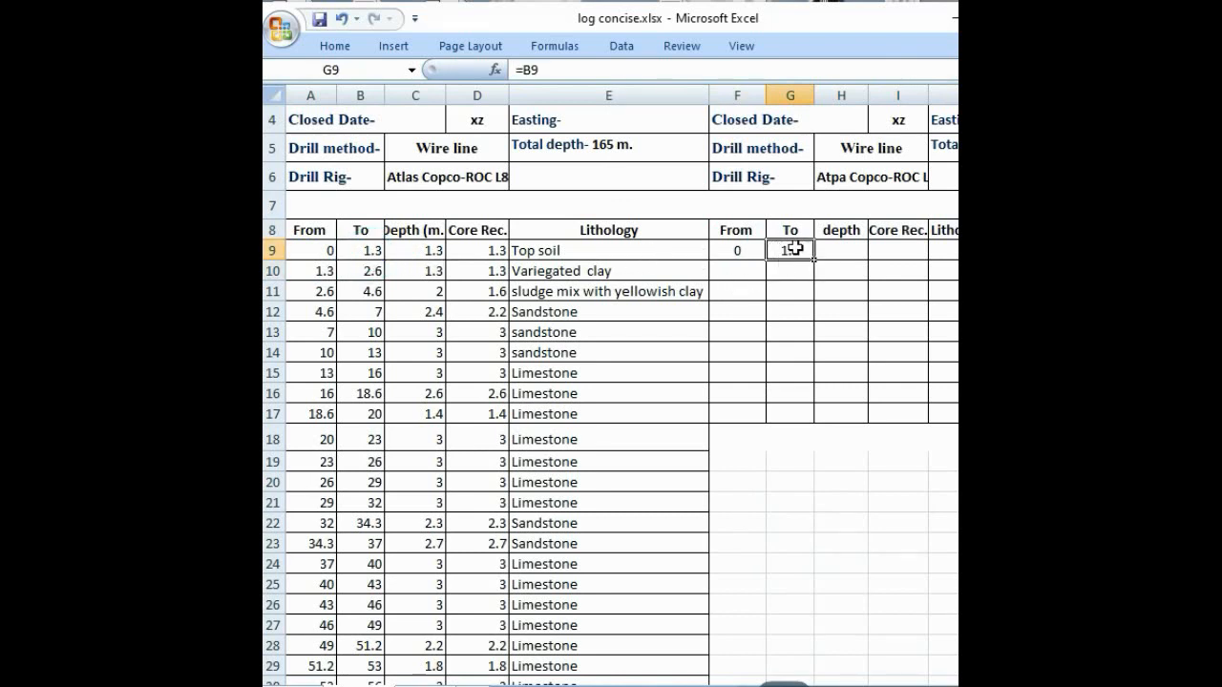
Step: Set the concise log's second From value in F10 to =G9 and fill the formula down to F17
left_click(745, 273)
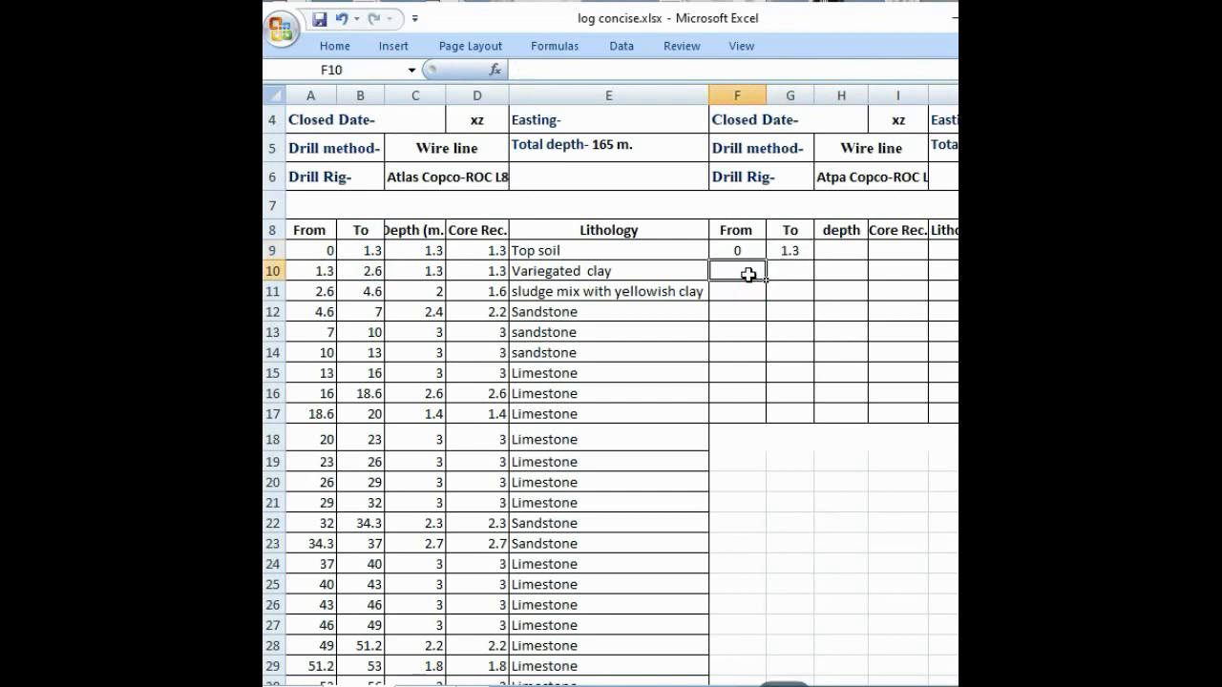
type("=")
left_click(792, 253)
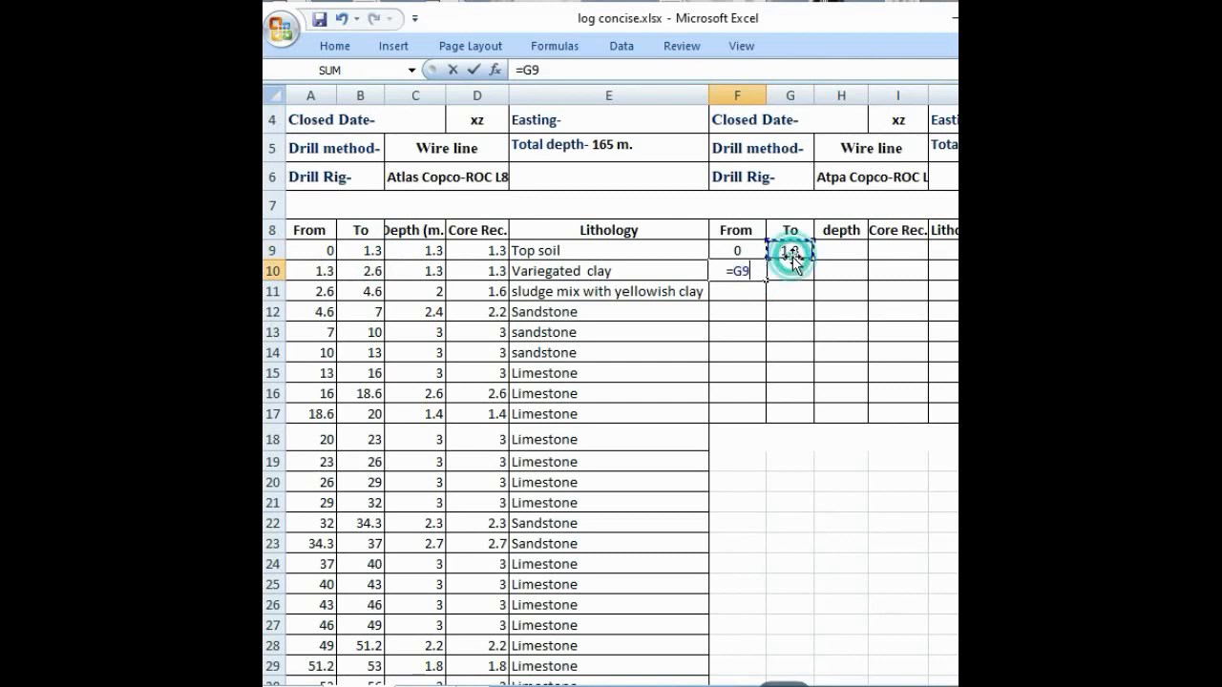
key("Return")
left_click(758, 267)
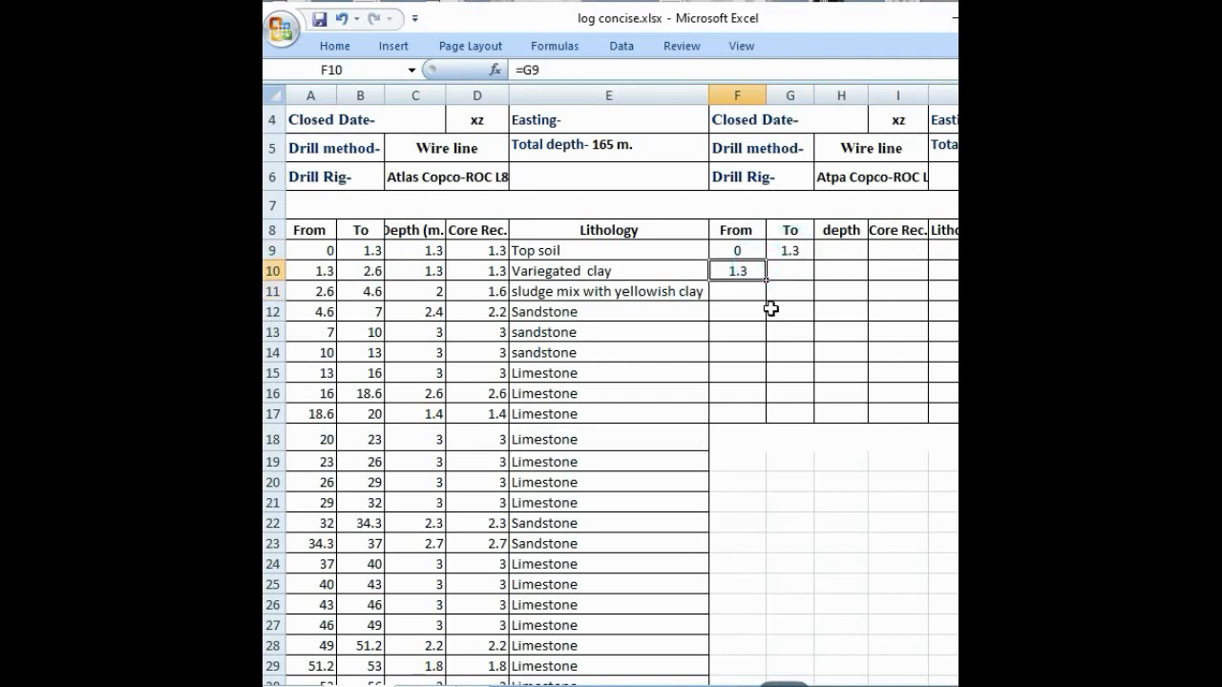
left_click_drag(768, 283, 772, 416)
left_click(798, 271)
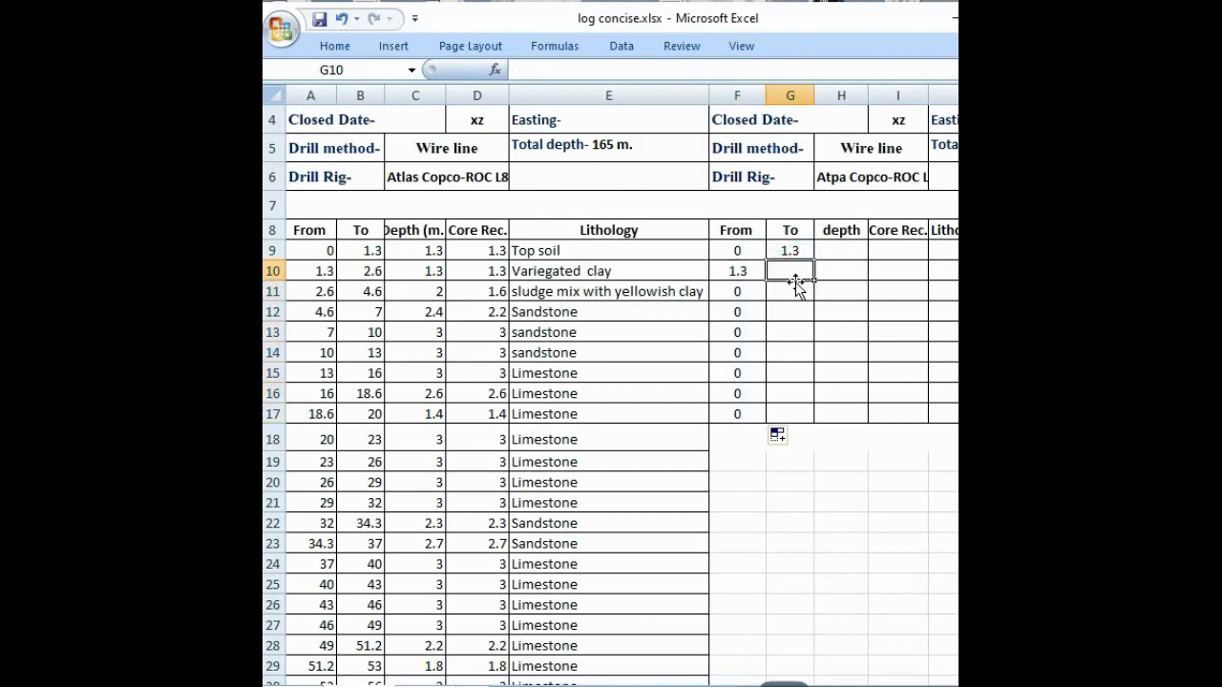
Step: Calculate the concise log's depth in H9 with =G9-F9 and fill the formula down to H17
left_click(826, 254)
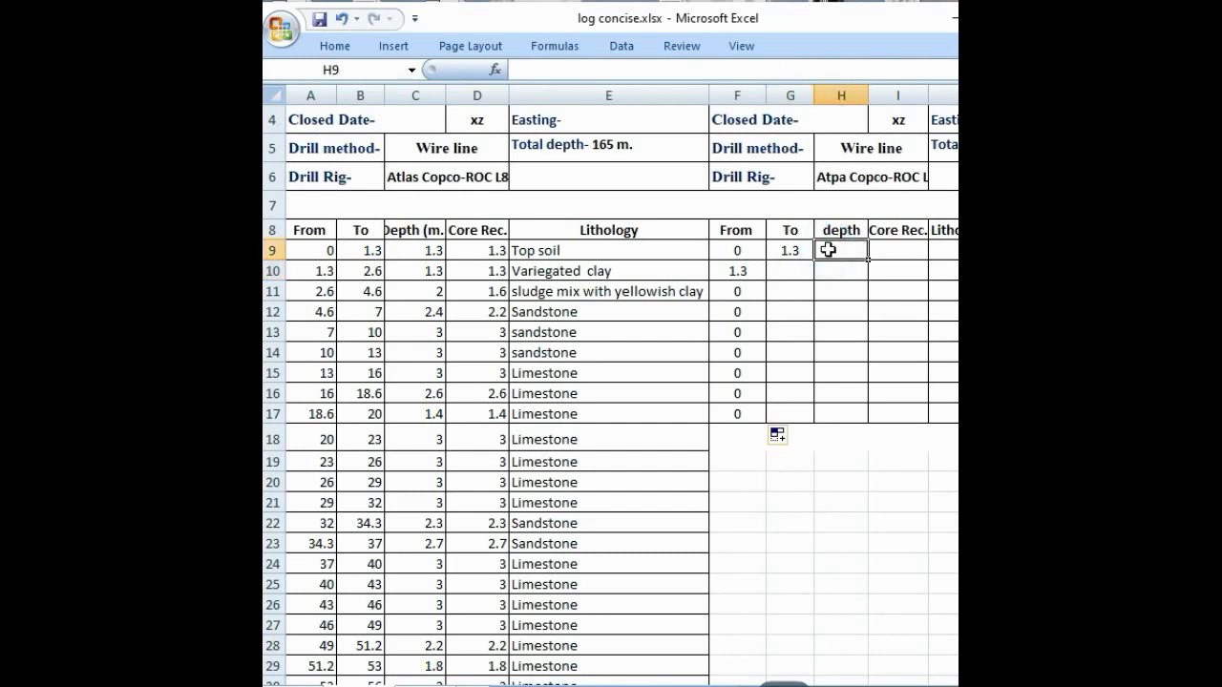
type("=")
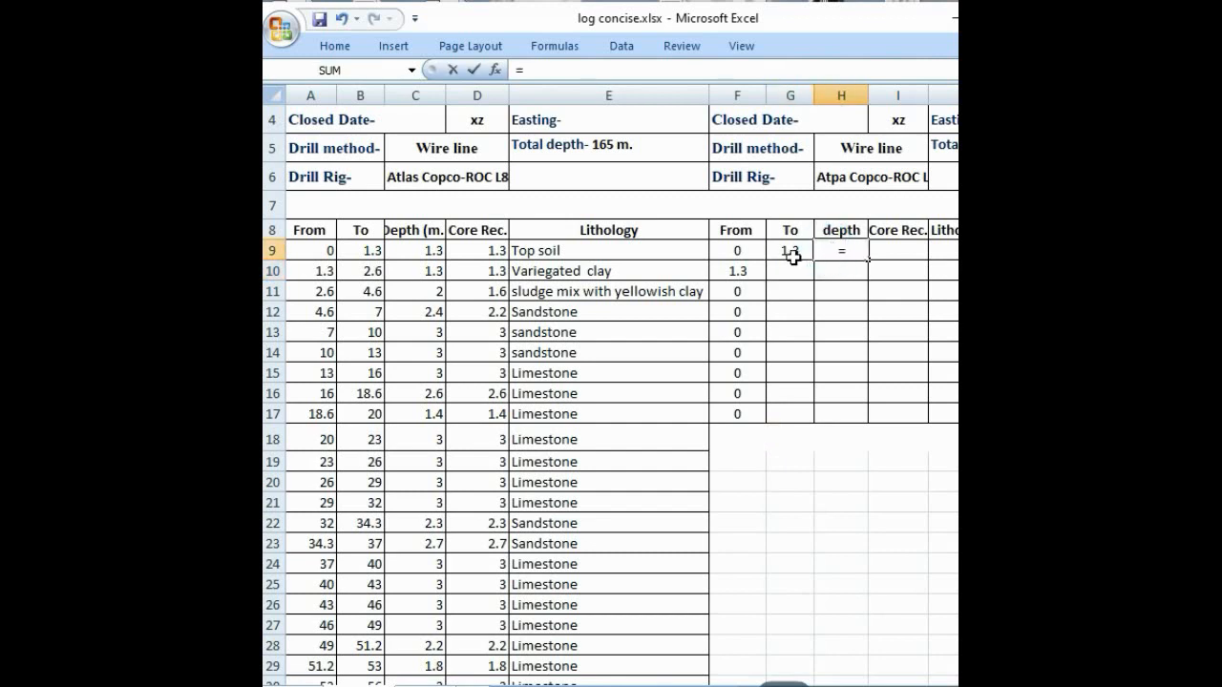
left_click(792, 254)
type("-")
left_click(746, 254)
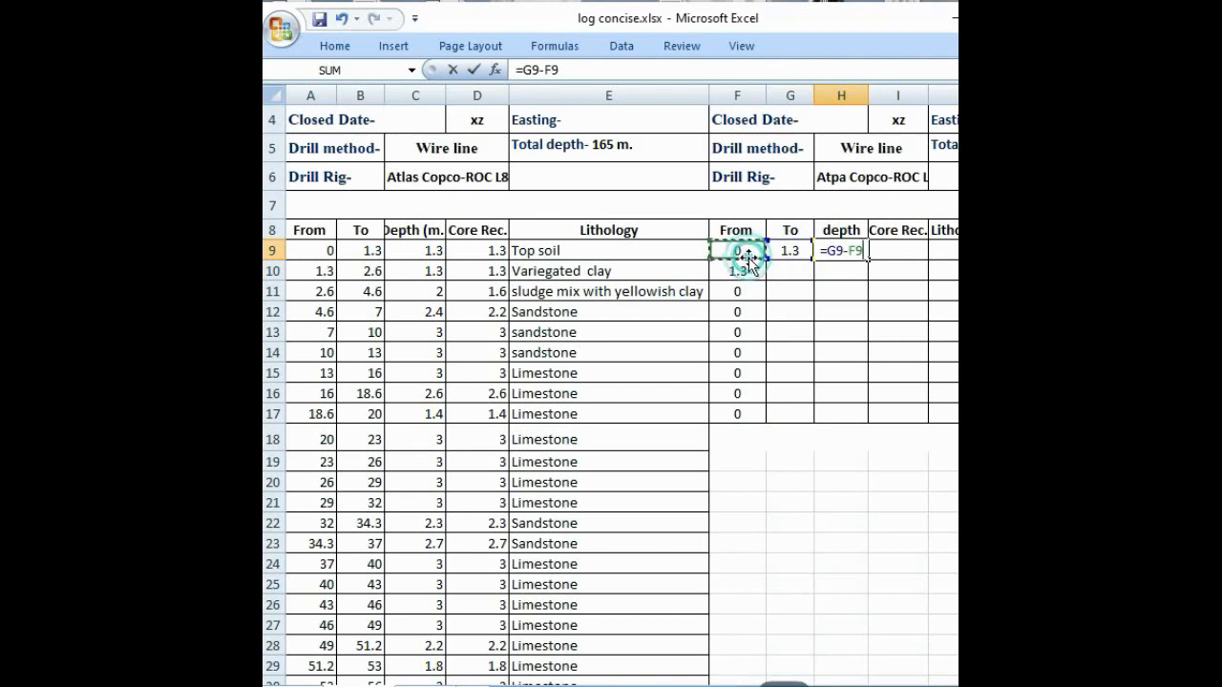
key("Return")
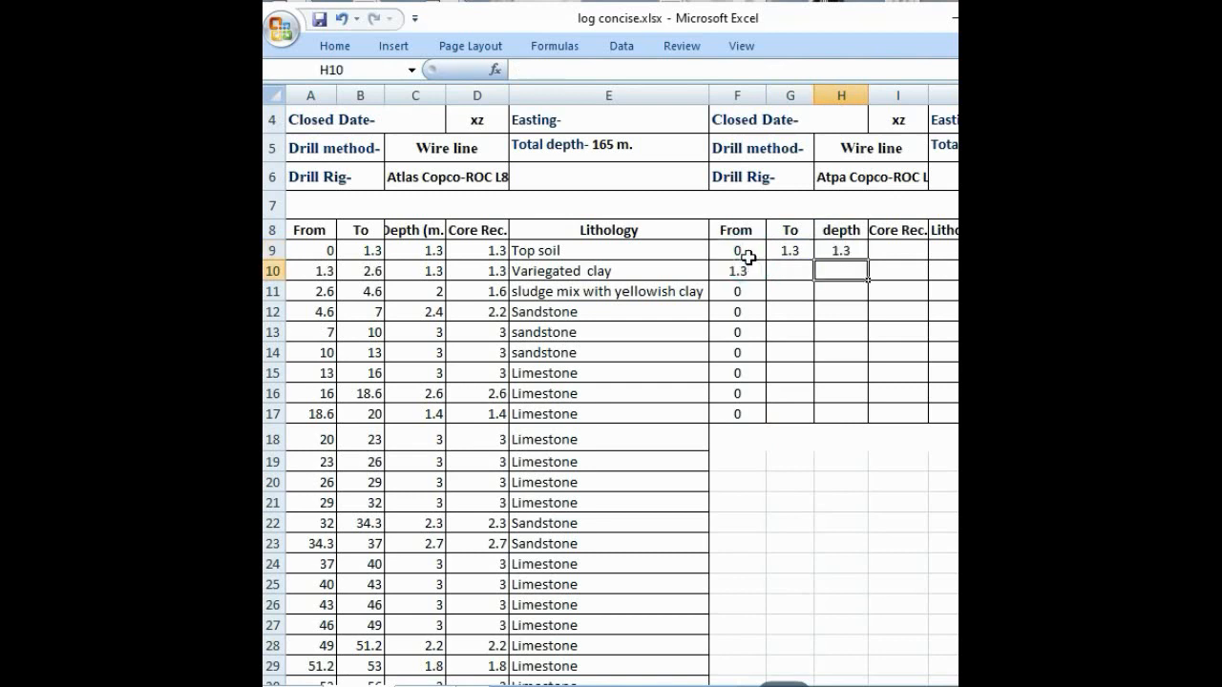
left_click(841, 252)
left_click_drag(867, 260, 867, 420)
Step: Link the concise log's first core recovery in I9 to =D9 and enter Top Soil as its lithology in J9
left_click(891, 253)
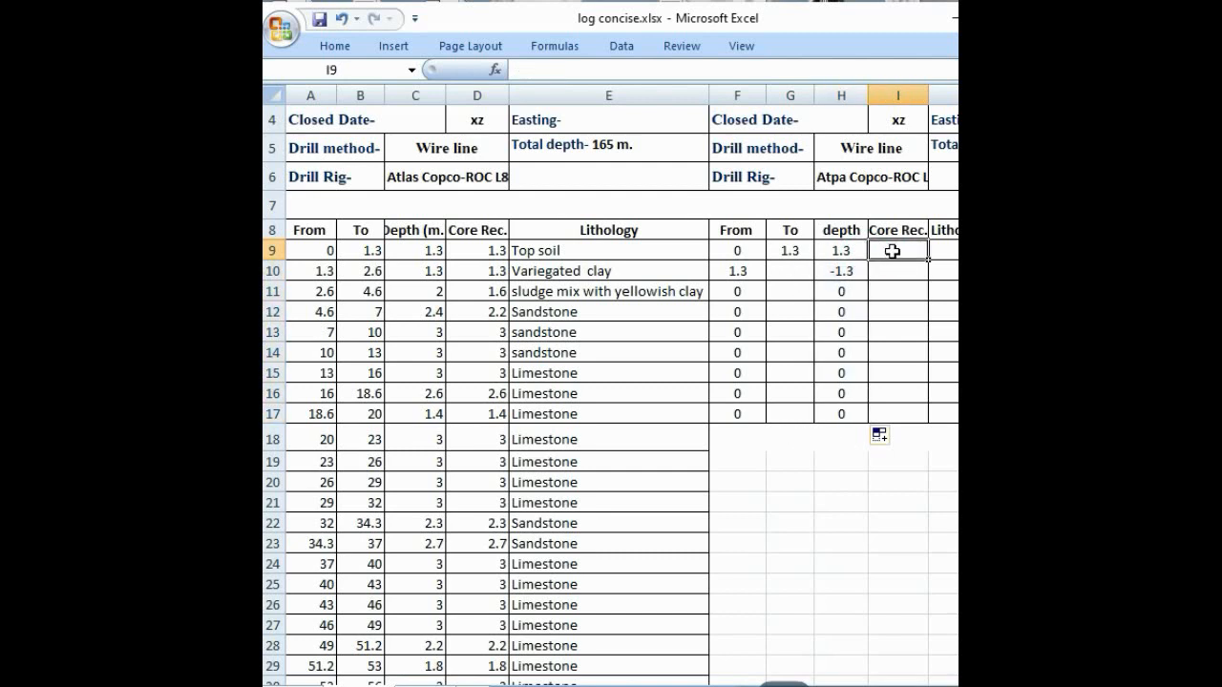
type("=")
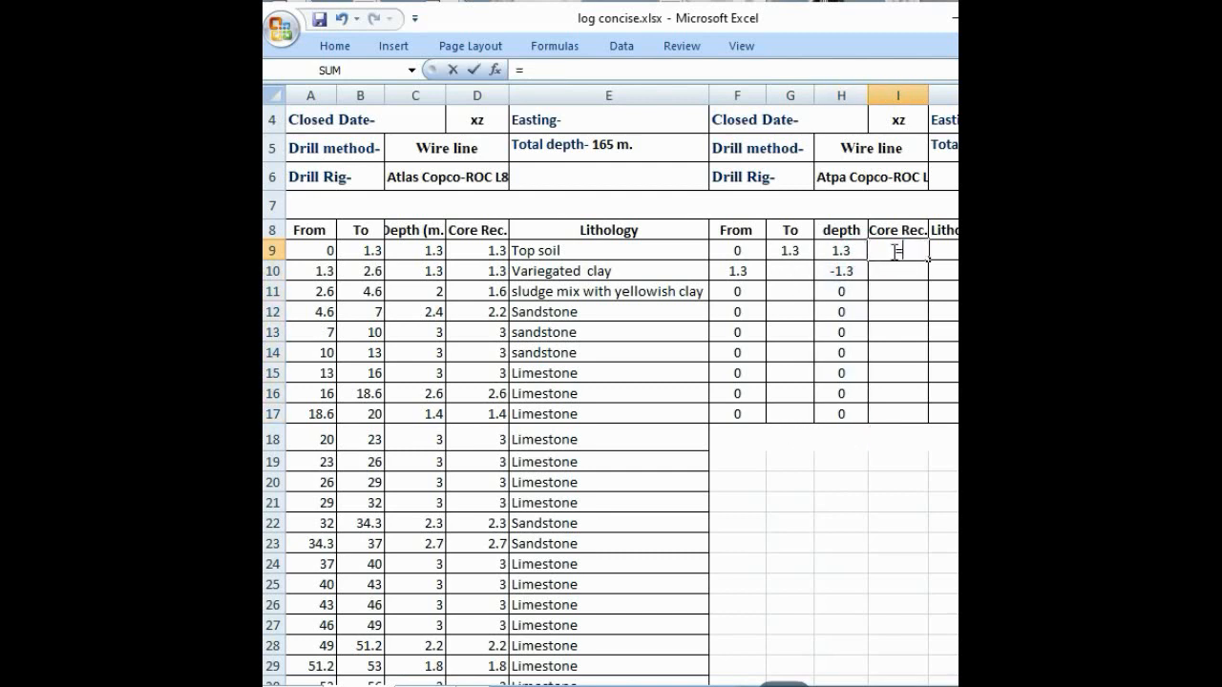
left_click(493, 254)
key("Return")
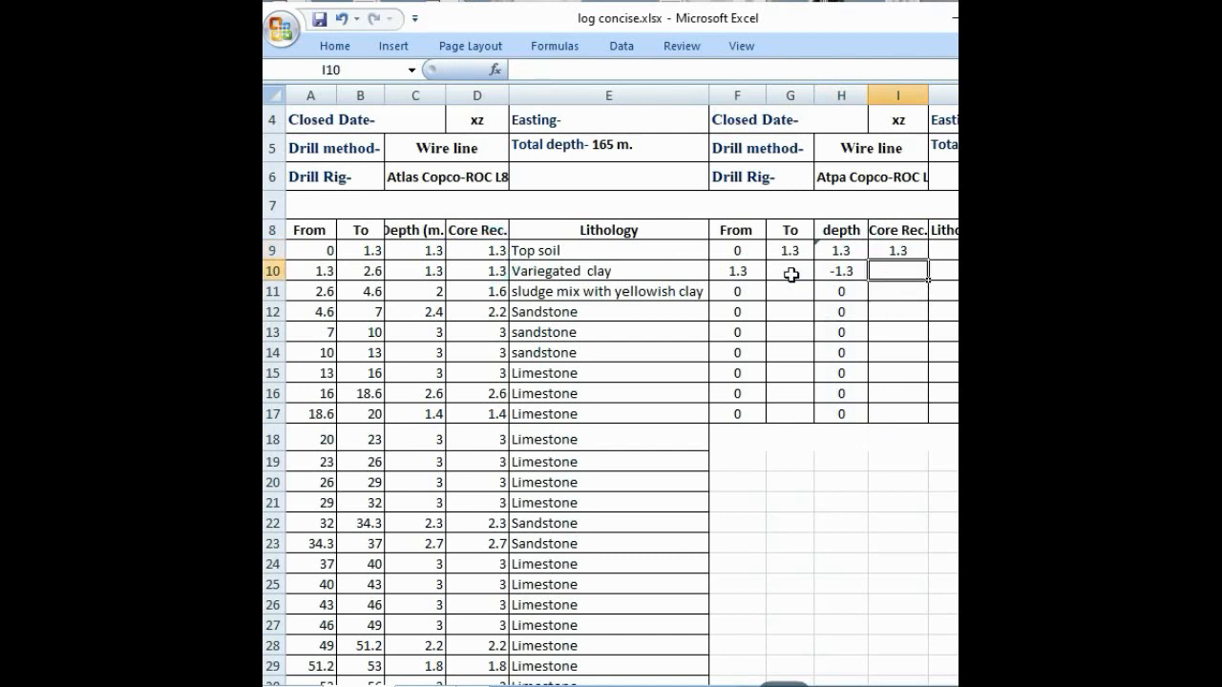
left_click(938, 250)
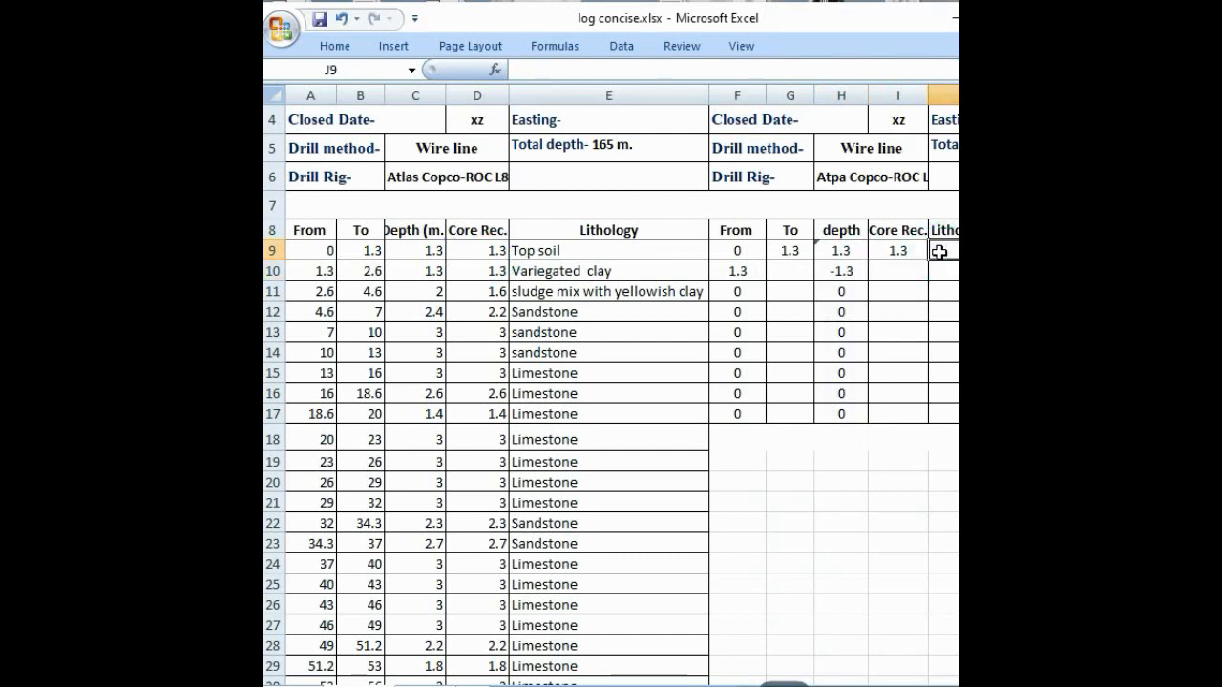
type("T")
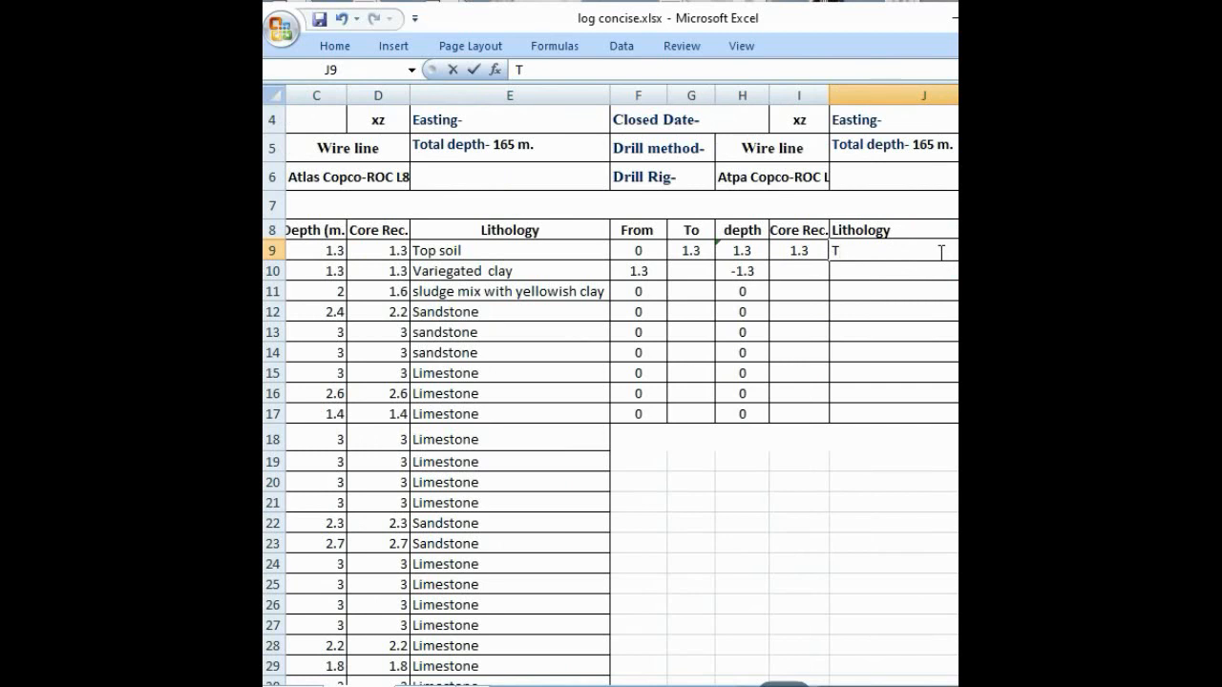
type("op Soil")
scroll(858, 572, "left", 2)
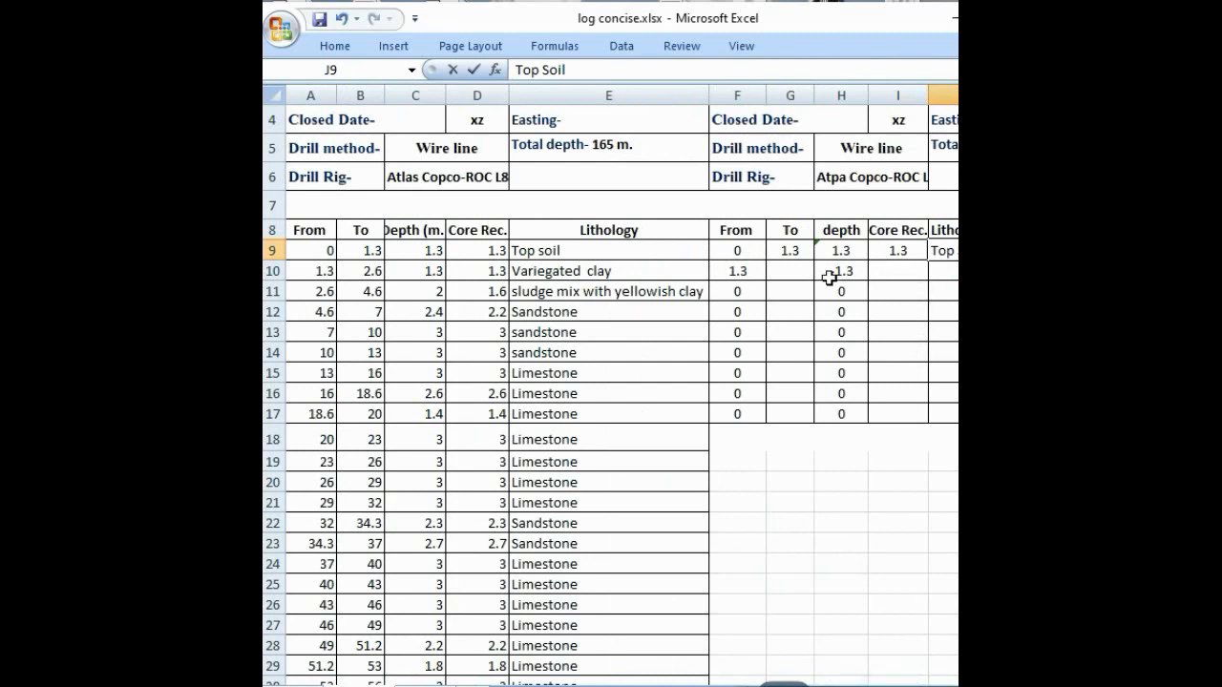
Step: Set the concise log's second To value in G10 to =B11 from the core log
left_click(790, 272)
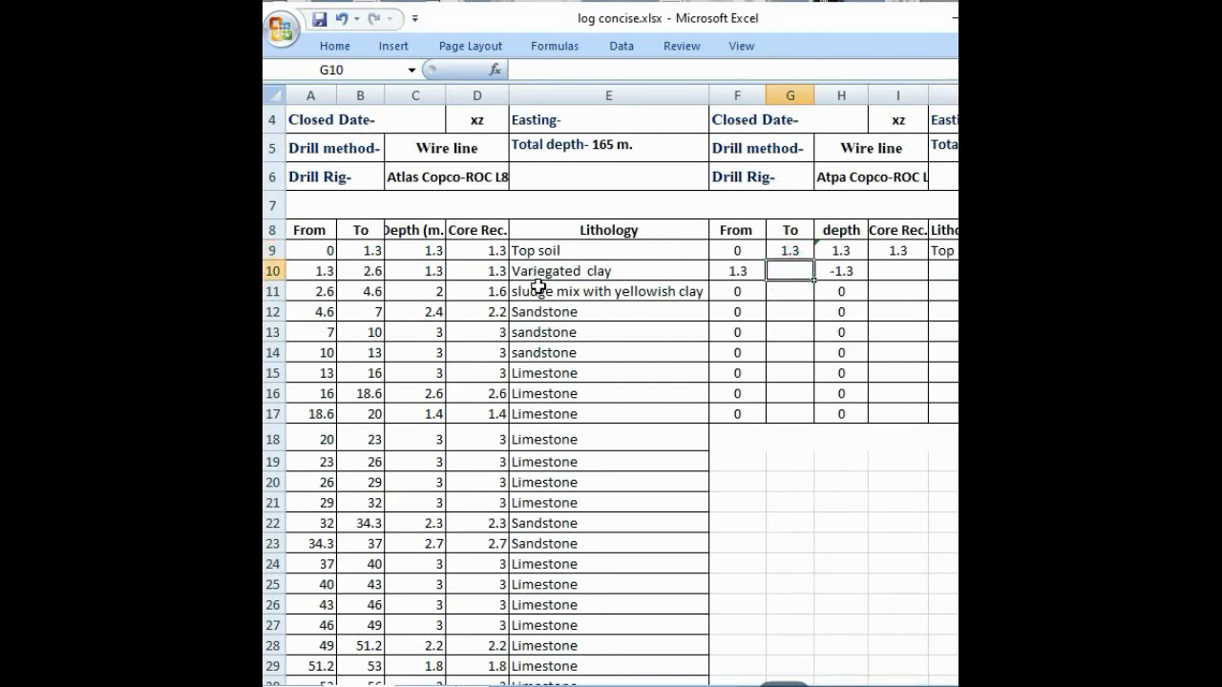
left_click(370, 297)
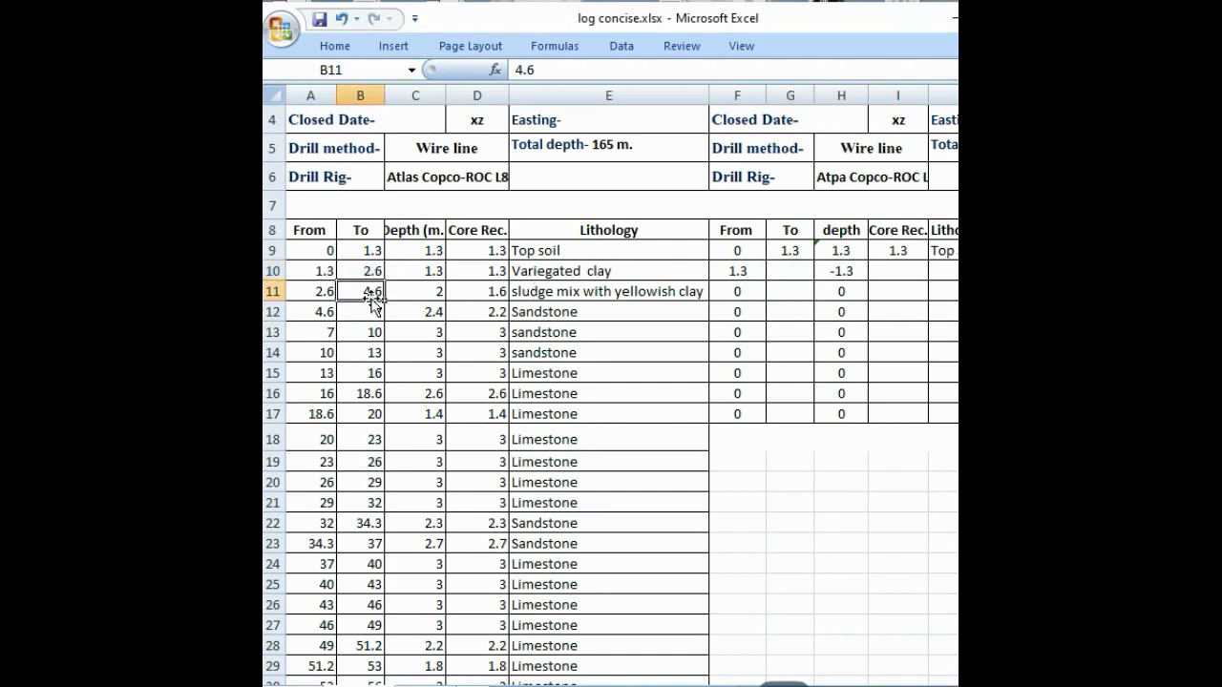
left_click(799, 275)
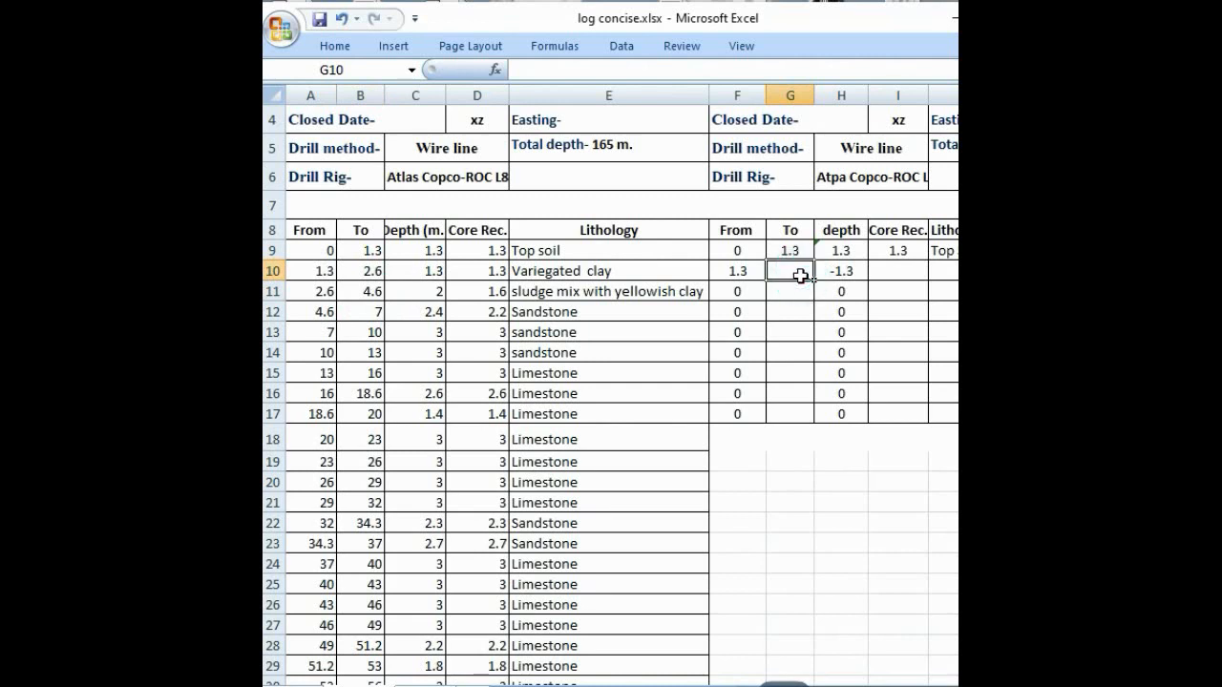
type("=")
left_click(369, 295)
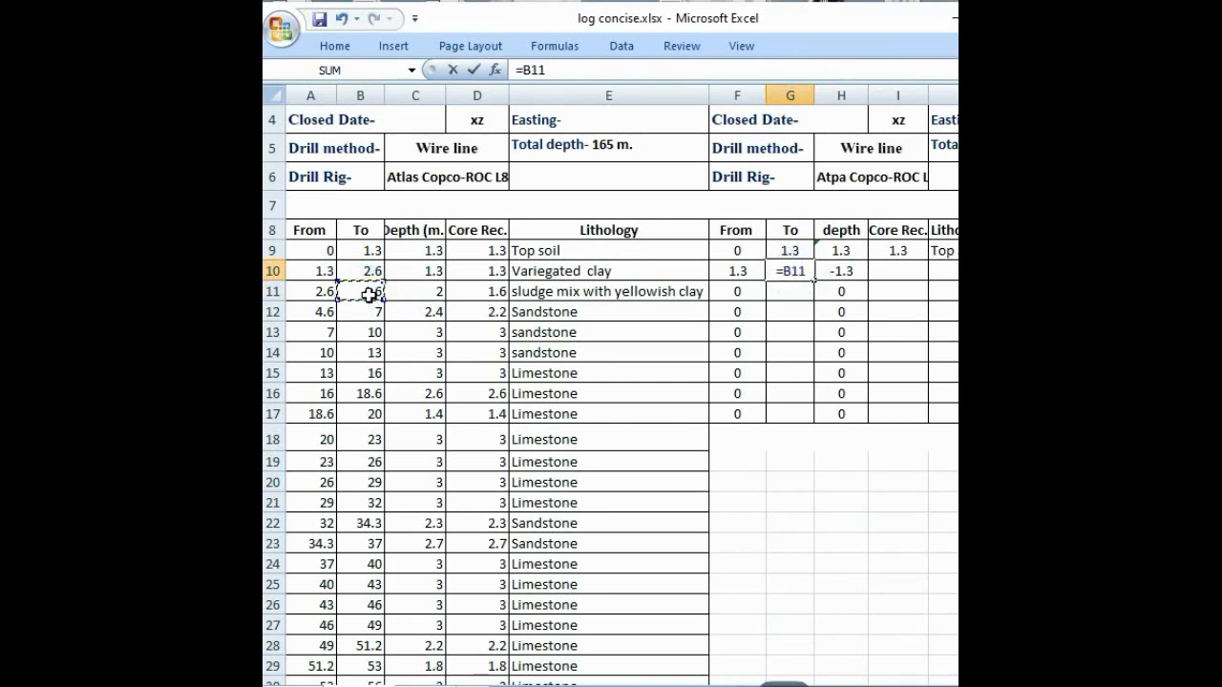
key("Return")
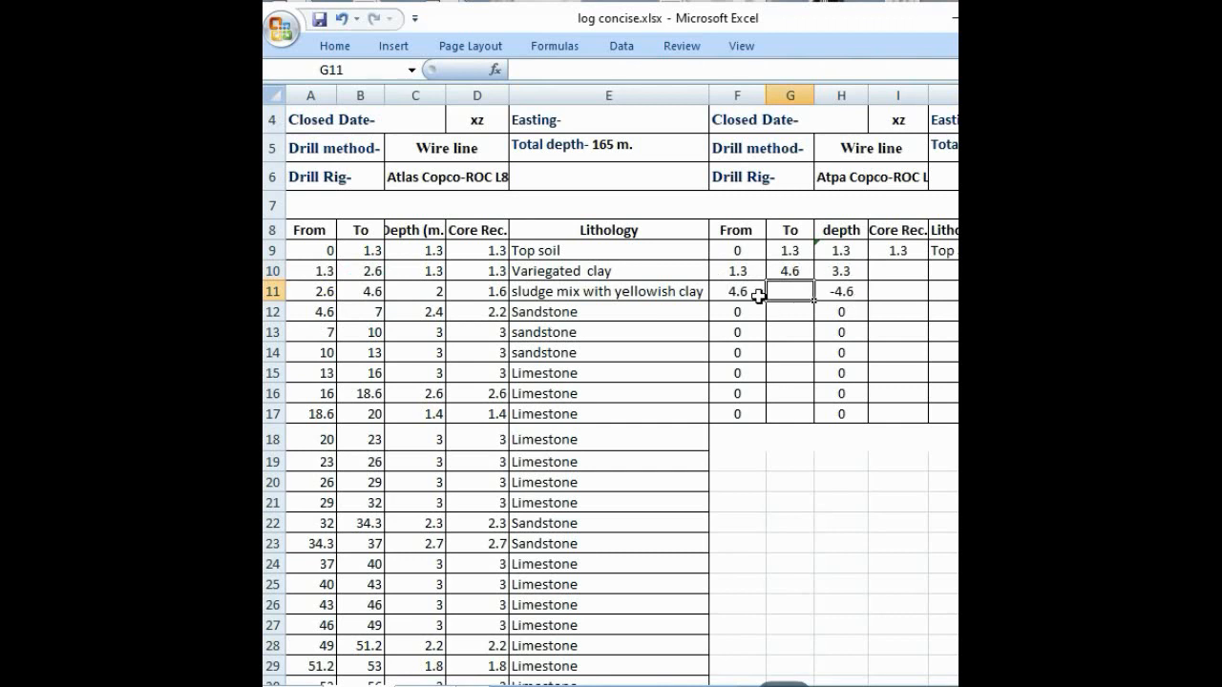
Step: Enter a SUM formula in I10 for the second interval's core recovery, with its range starting at D10
left_click(887, 270)
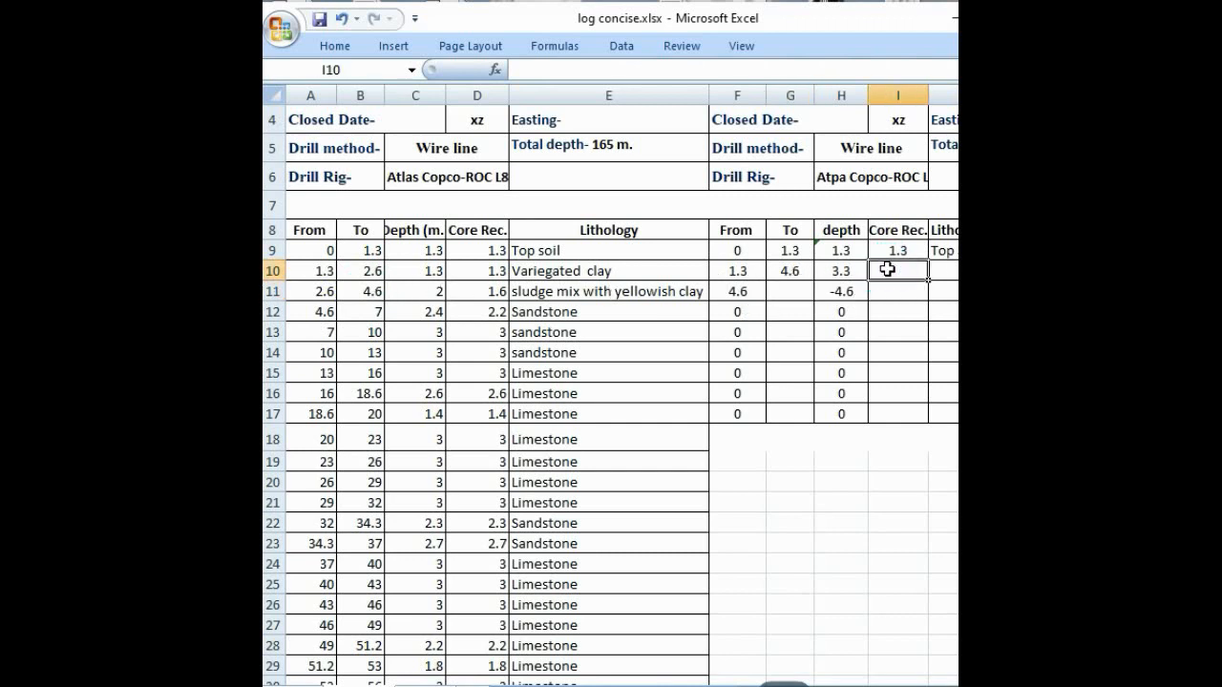
type("-")
type("=")
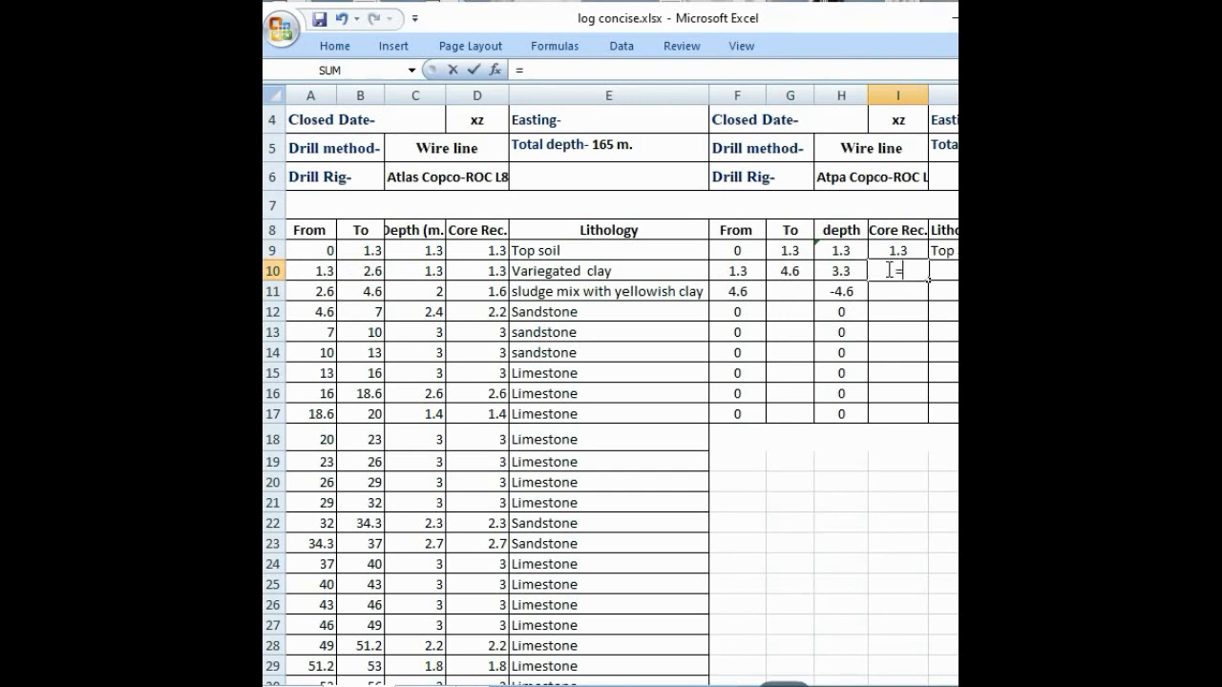
key("Escape")
type("=S")
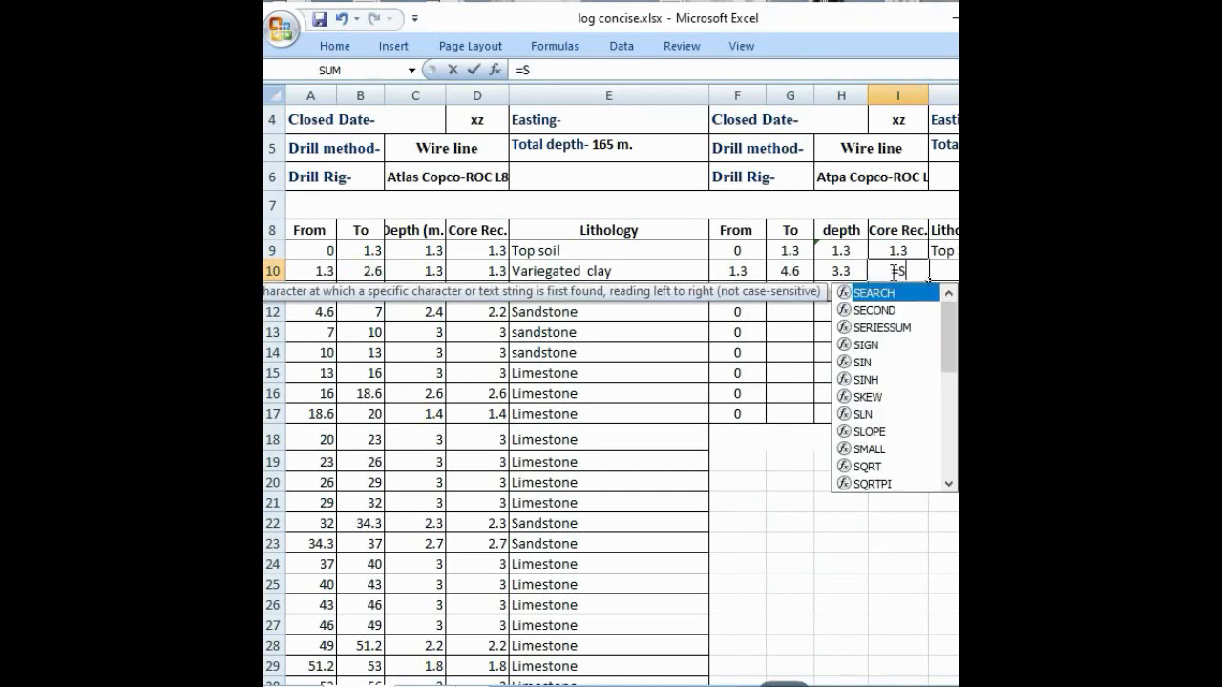
type("UM(")
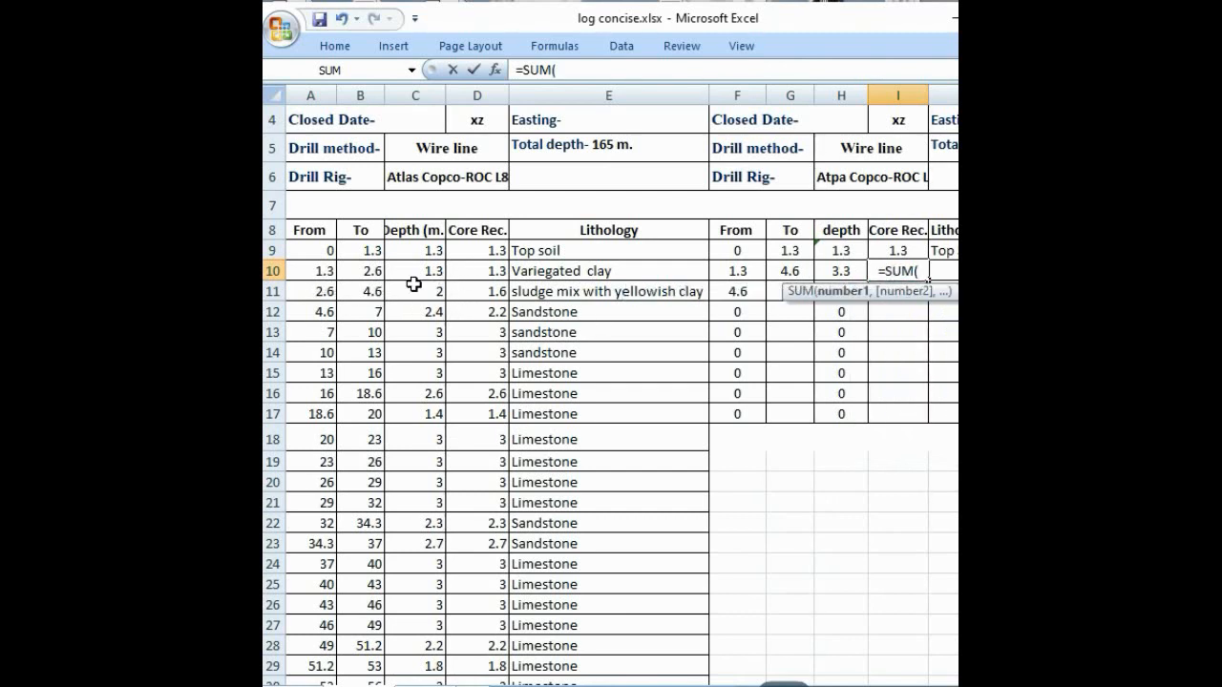
left_click(488, 274)
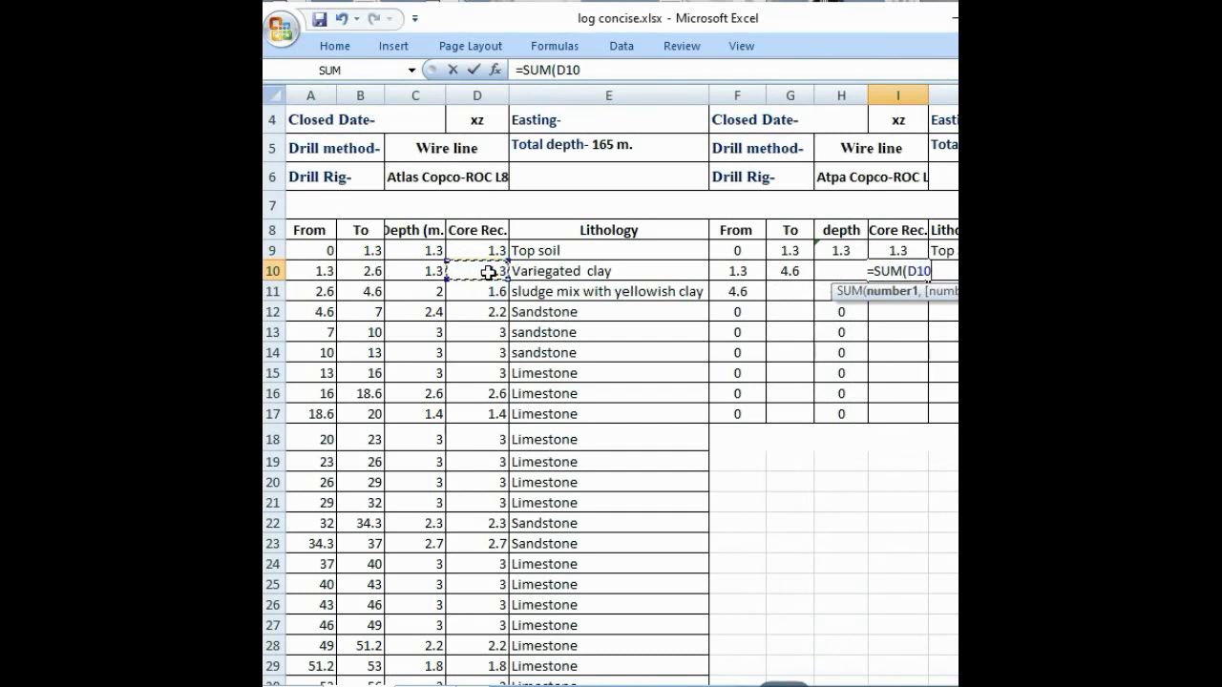
type(":D")
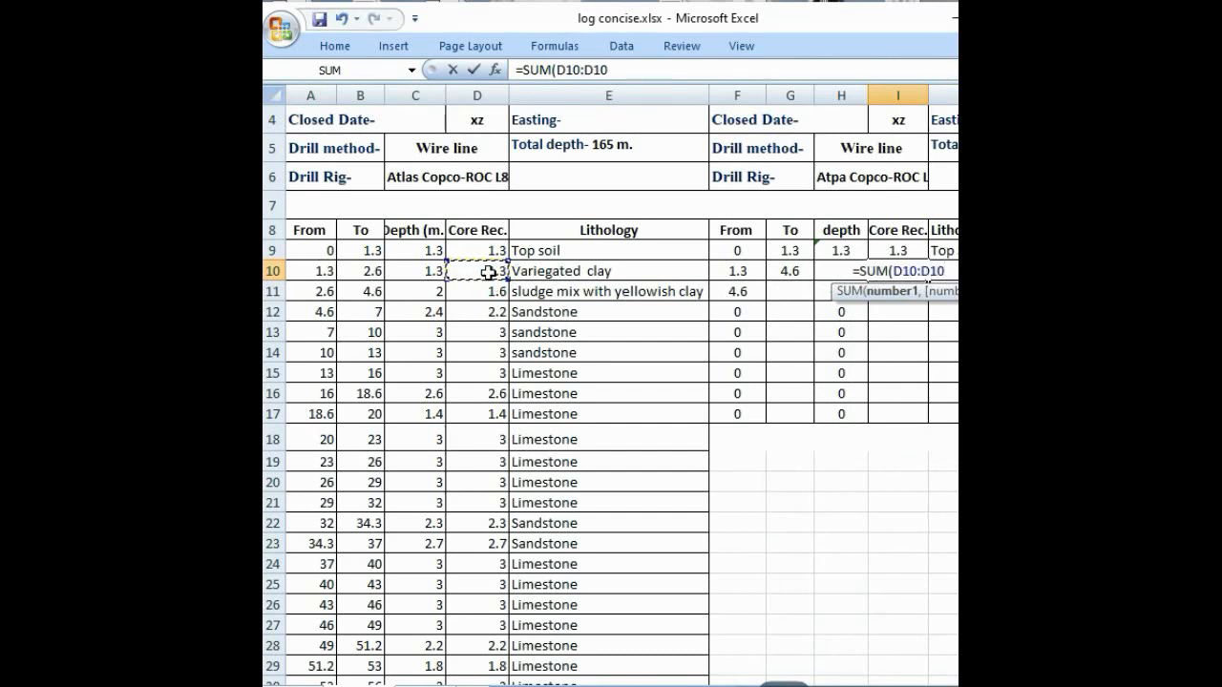
left_click(489, 288)
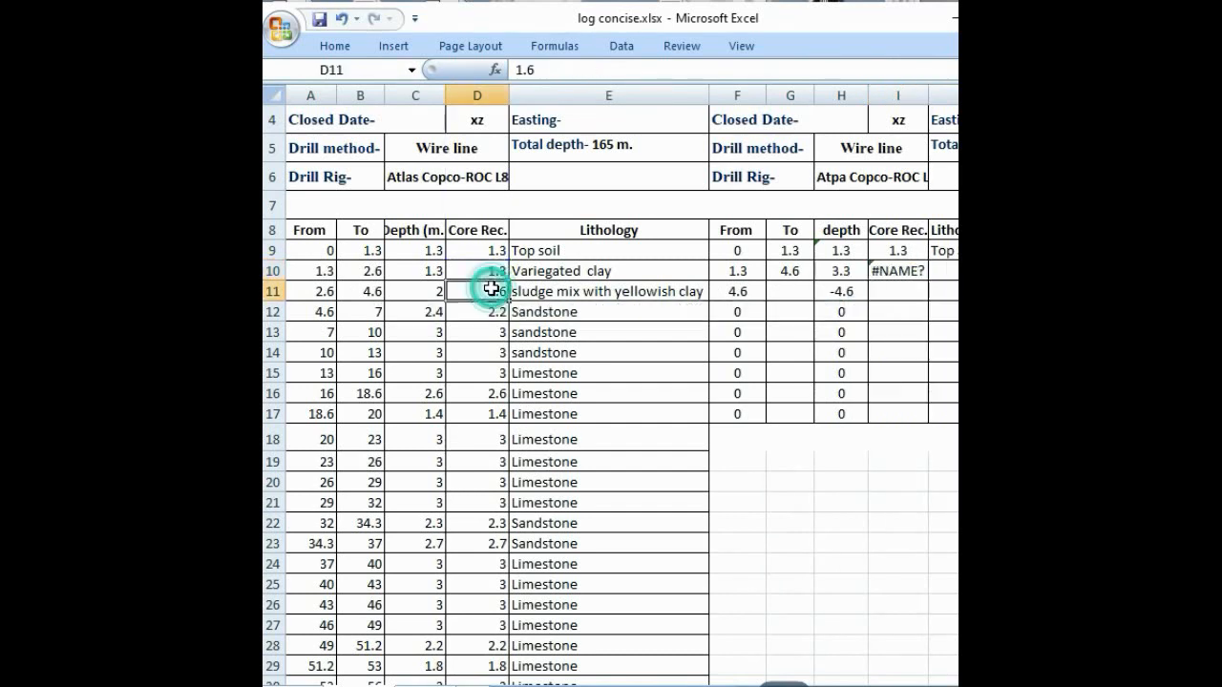
Step: Correct the core recovery formula in I10 to =SUM(D10:D11)
left_click(888, 270)
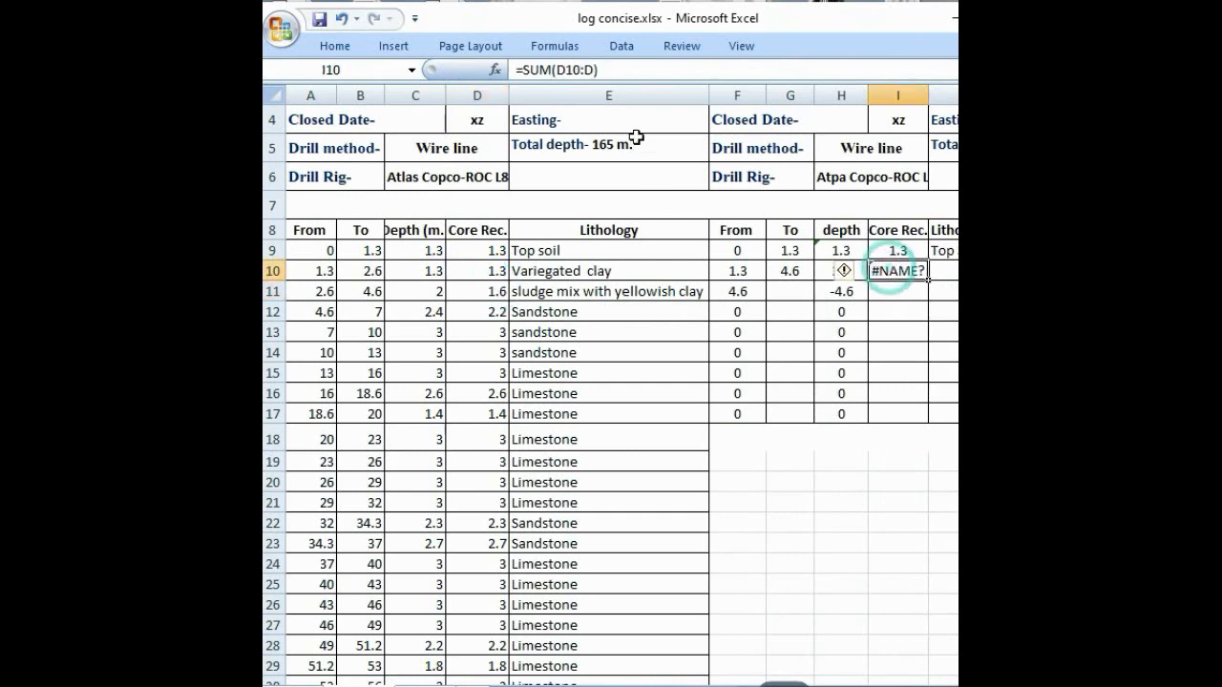
left_click(595, 72)
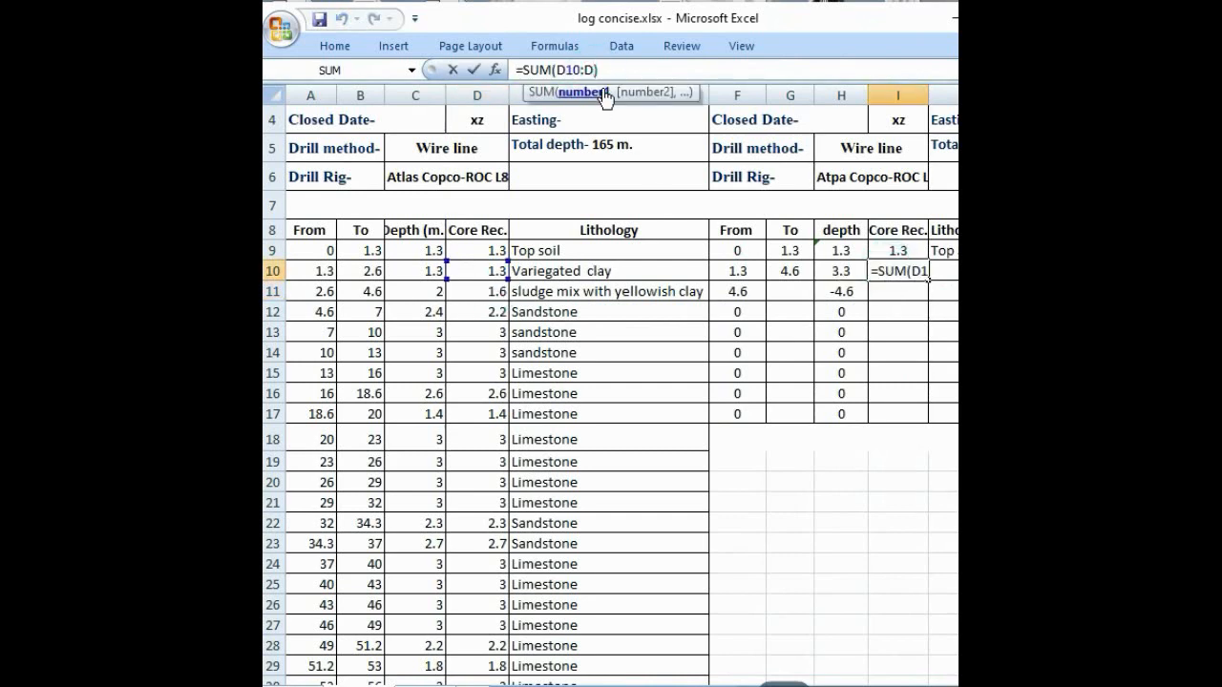
key("Delete")
key("BackSpace")
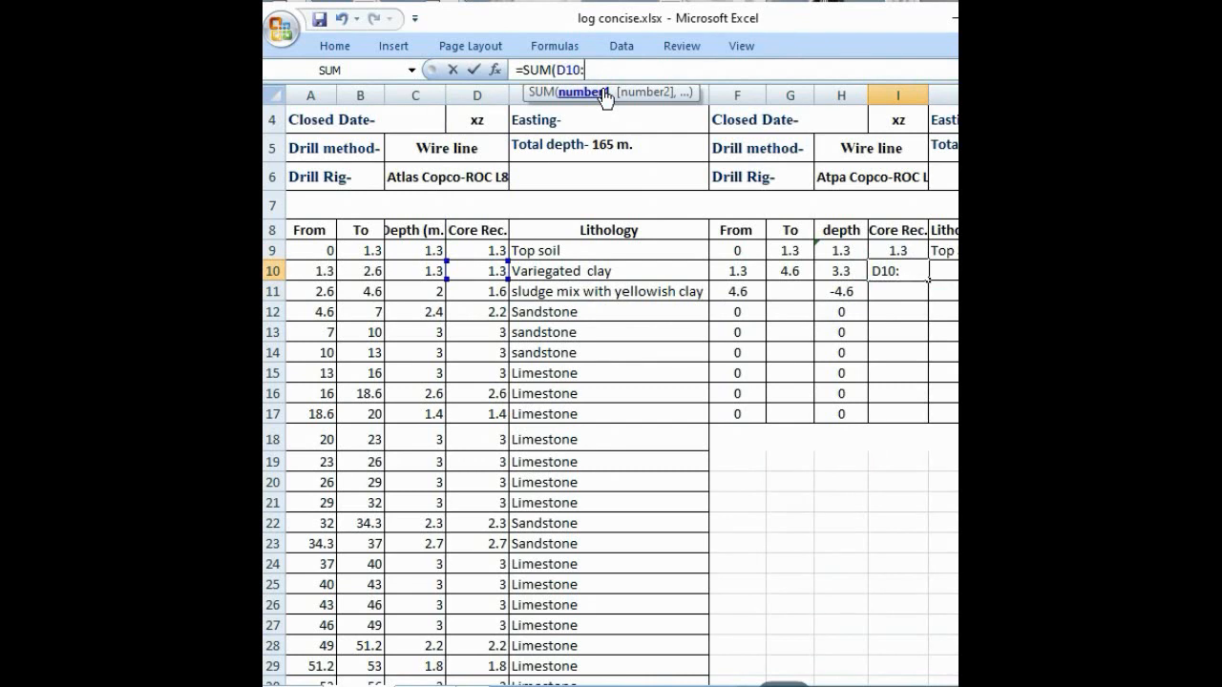
type("D11)")
key("Return")
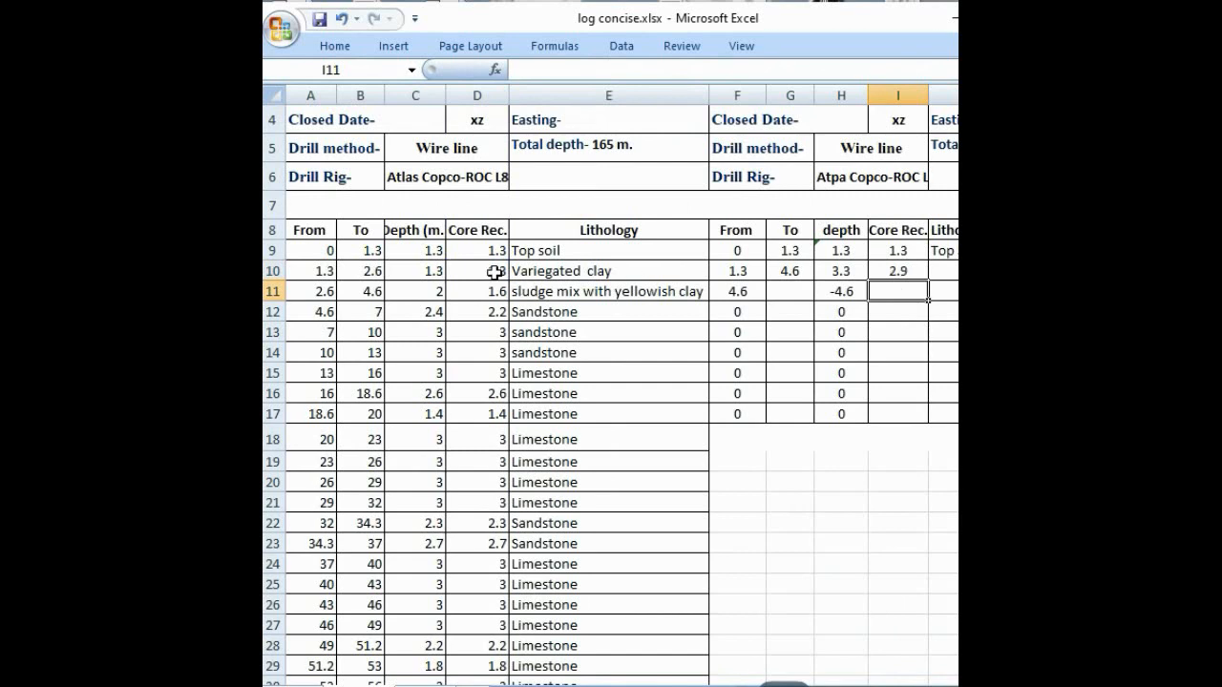
left_click(882, 270)
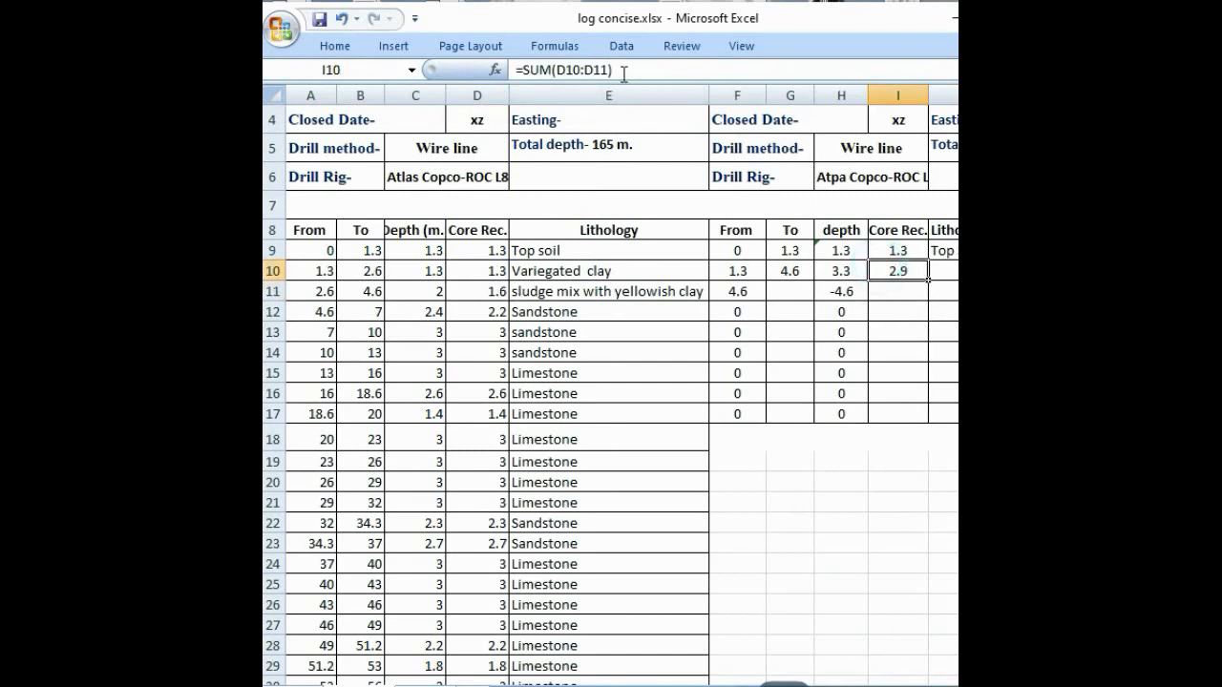
Step: Enter Variegated clay with Sludge as the second interval's lithology in J10
left_click(935, 271)
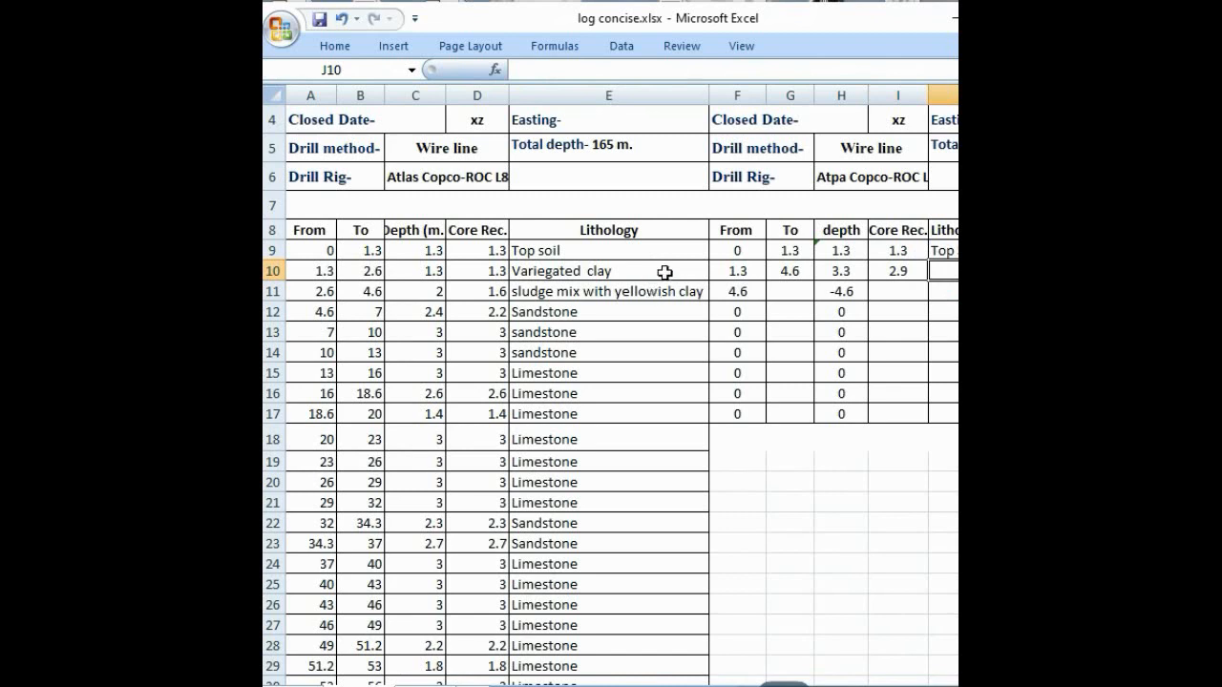
type("v")
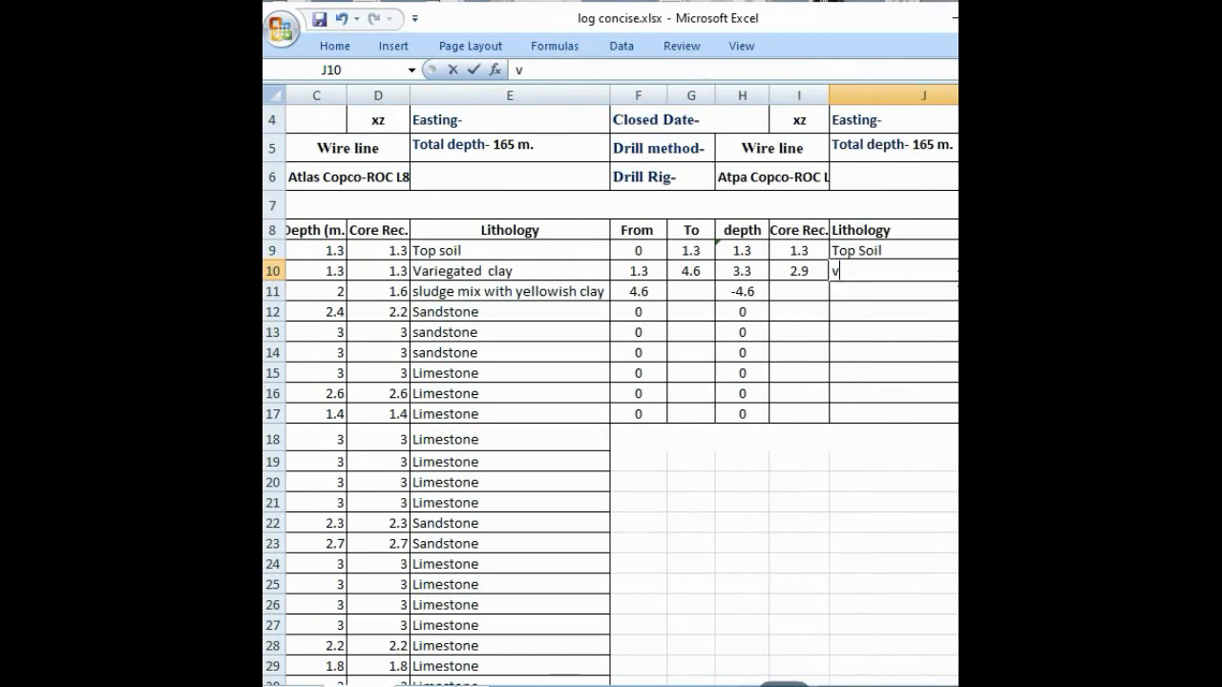
type("ARIEGAT")
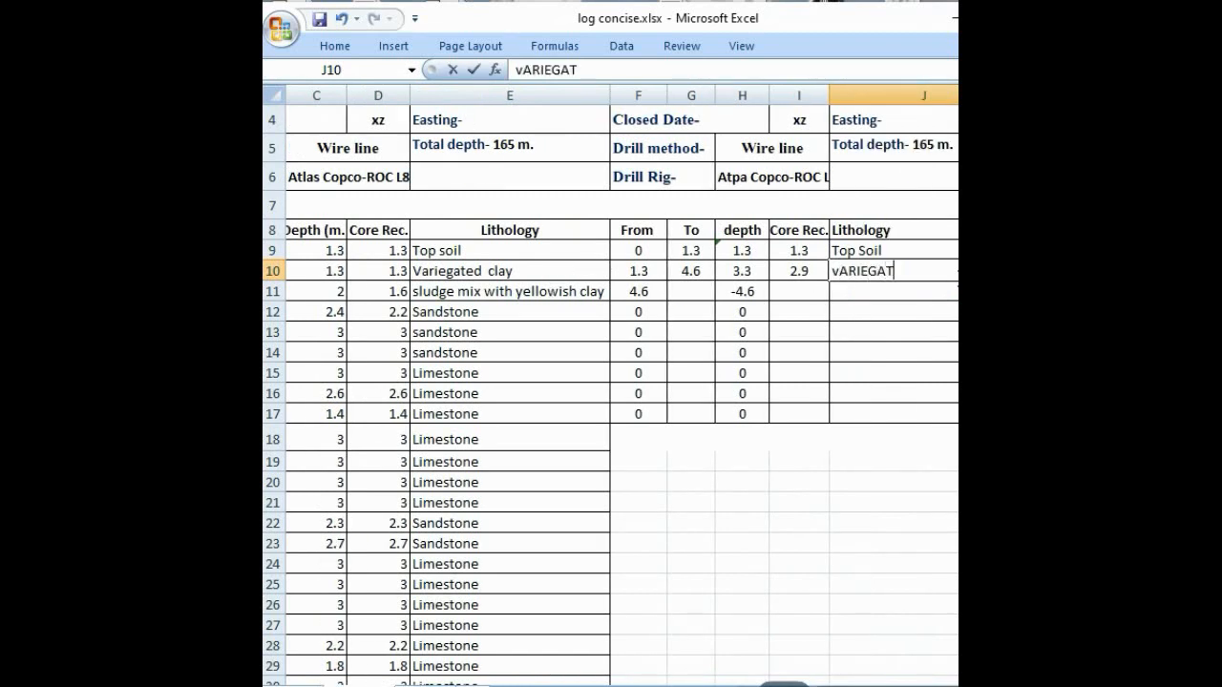
type("ED clay with Sl")
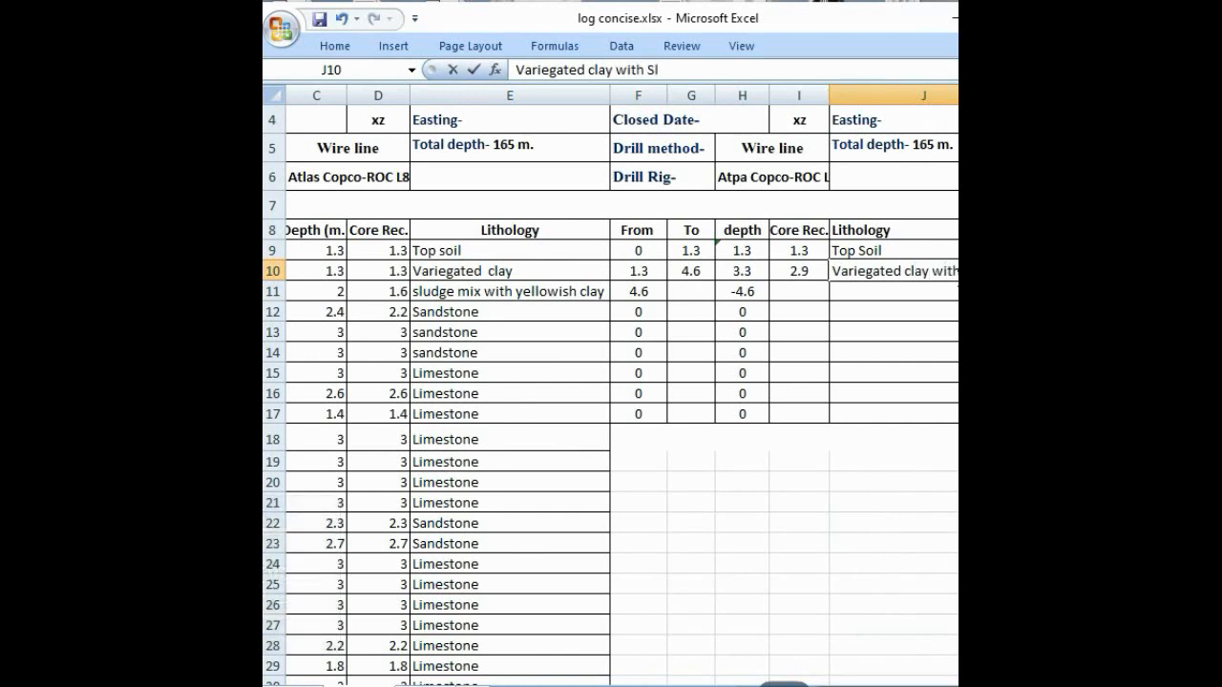
type("udge")
scroll(610, 429, "left", 2)
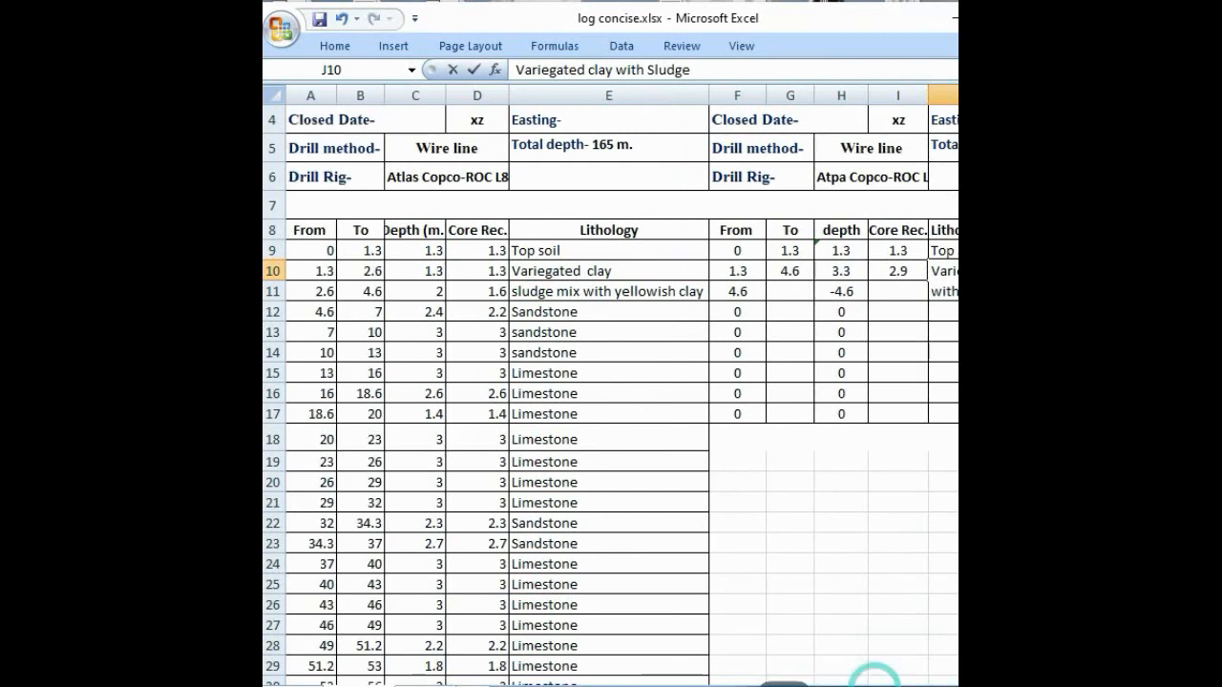
Step: Set the concise log's third To value in G11 to =B14, the end of the first sandstone run
left_click(788, 296)
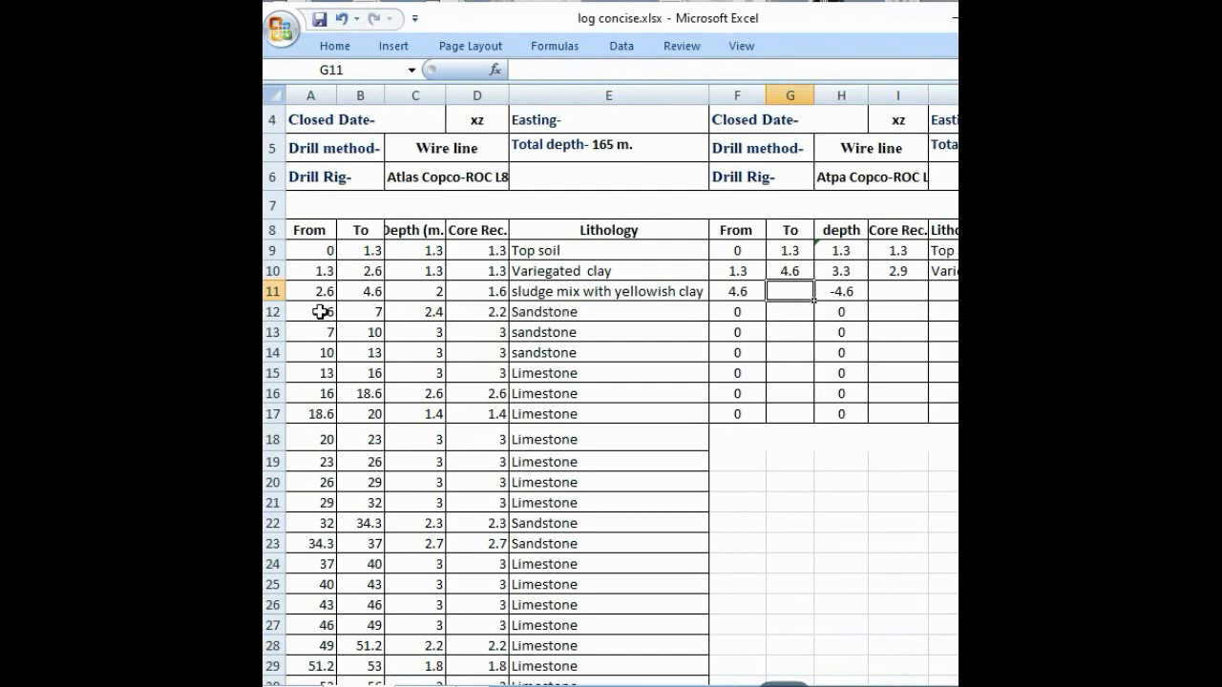
left_click(797, 292)
type("=")
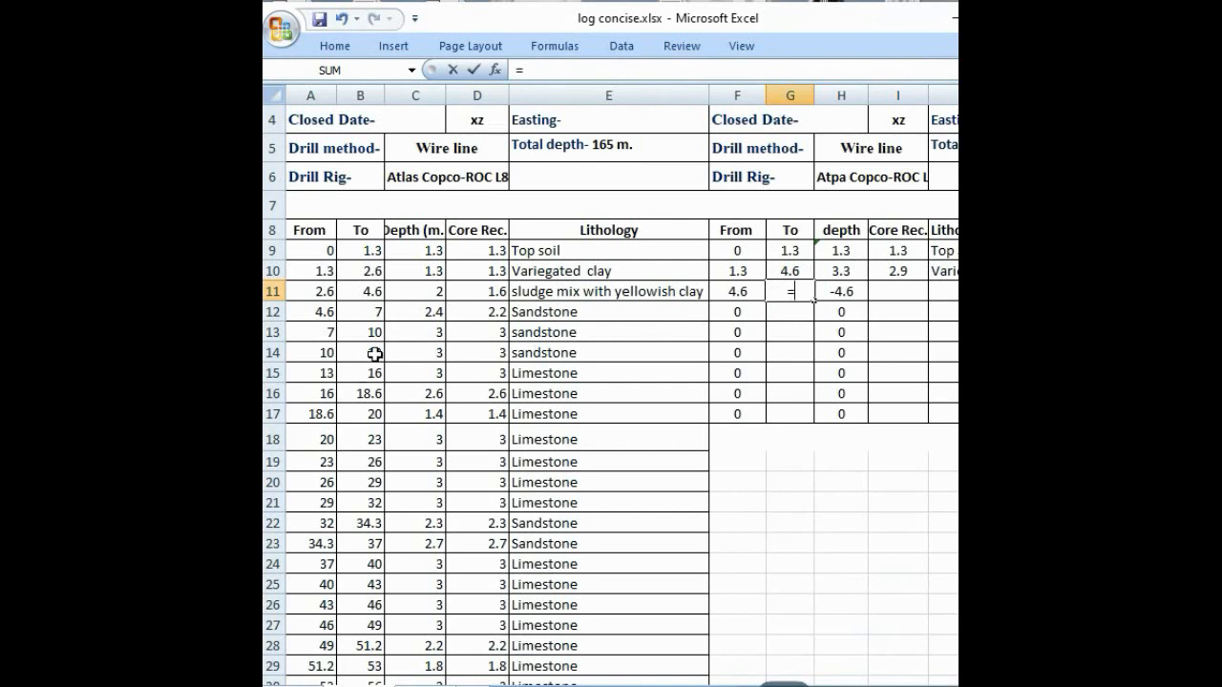
left_click(374, 354)
key("Return")
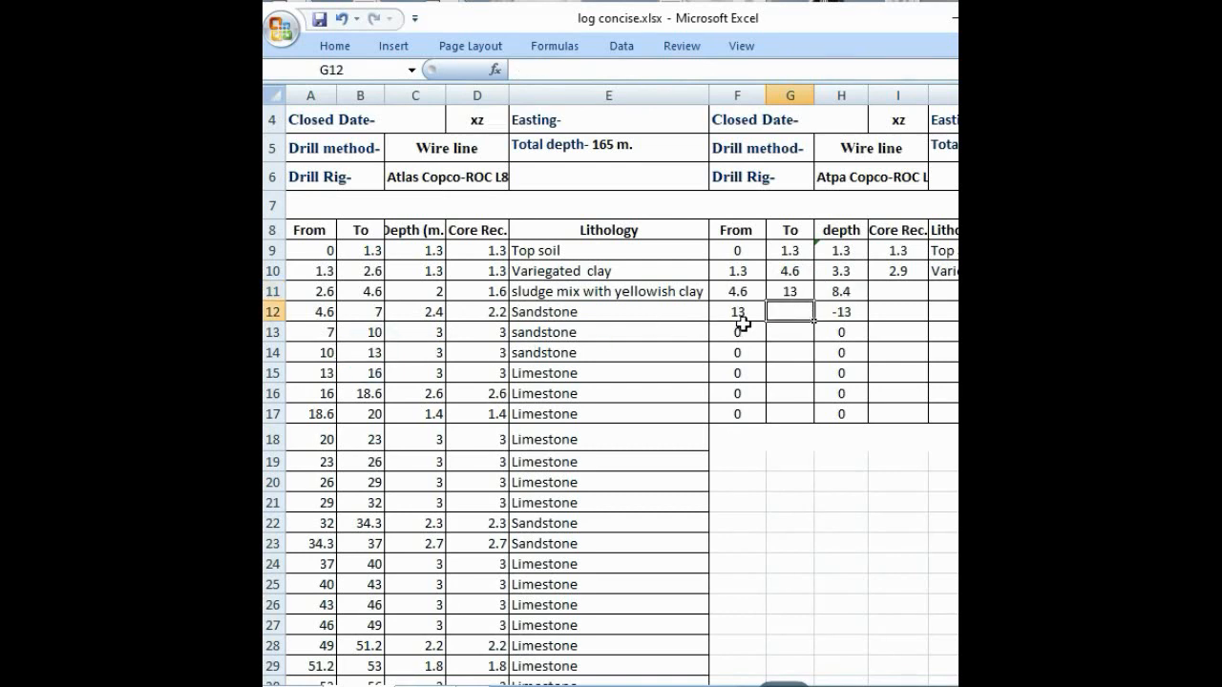
Step: Enter =SUM(D12:D14) in I11 as the core recovery of the concise log's third interval
left_click(882, 291)
type("=")
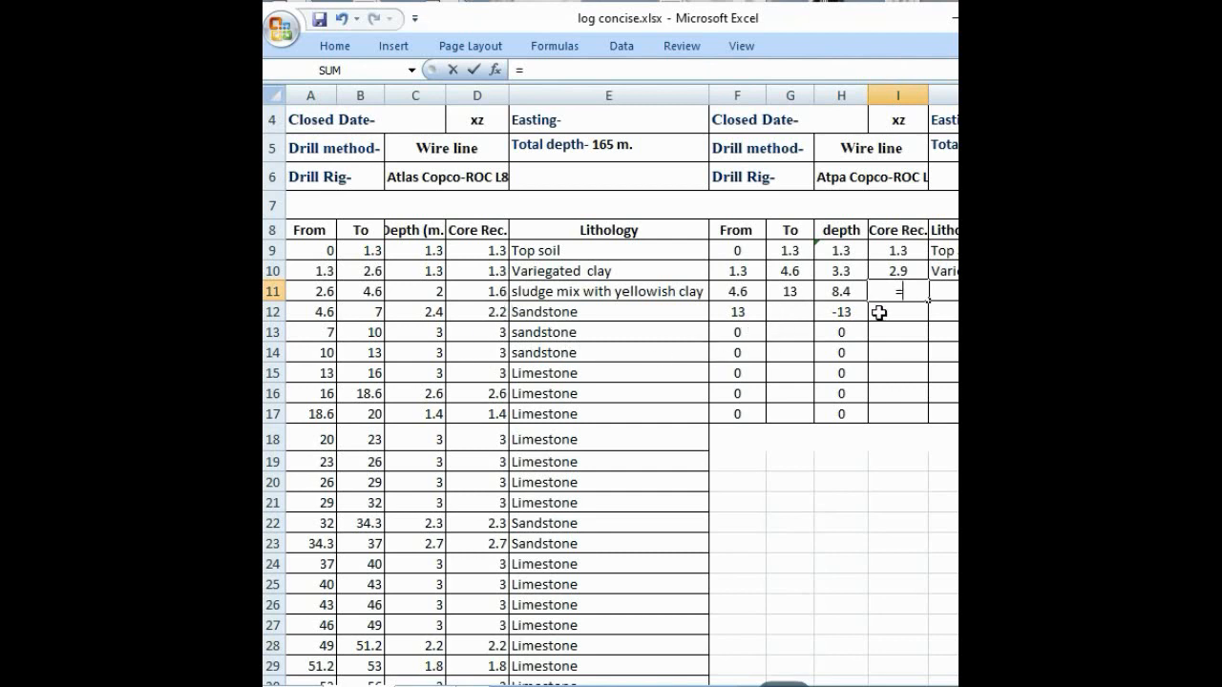
type("SUM")
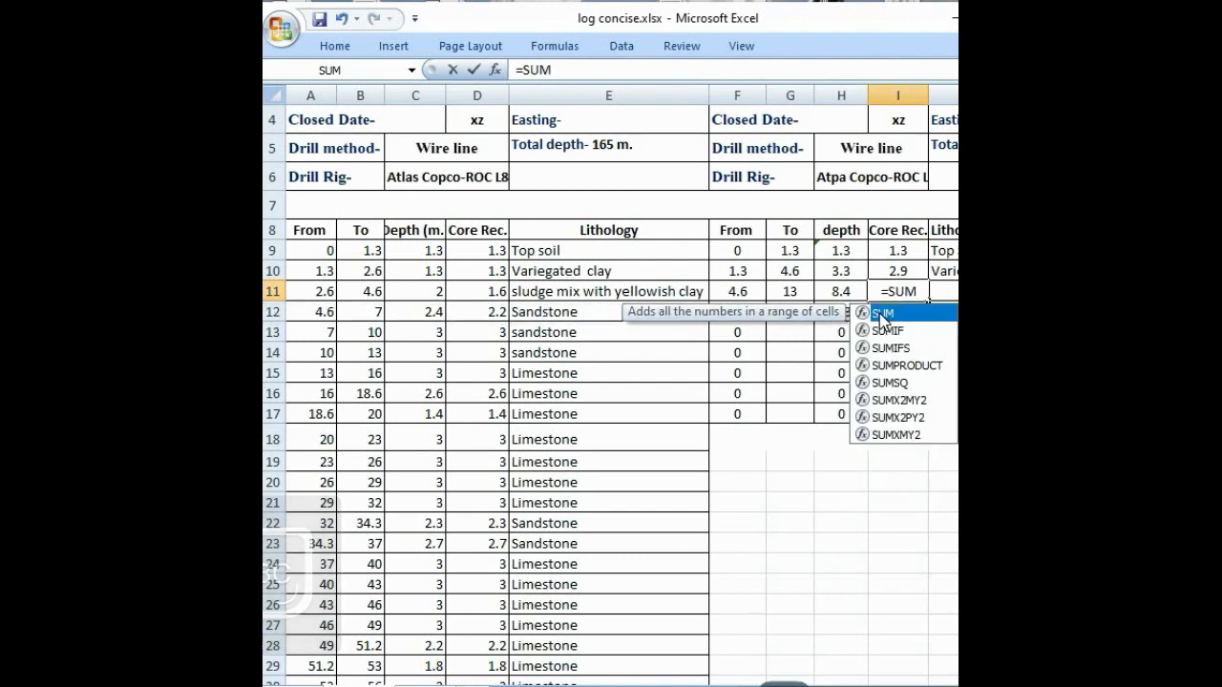
double_click(881, 315)
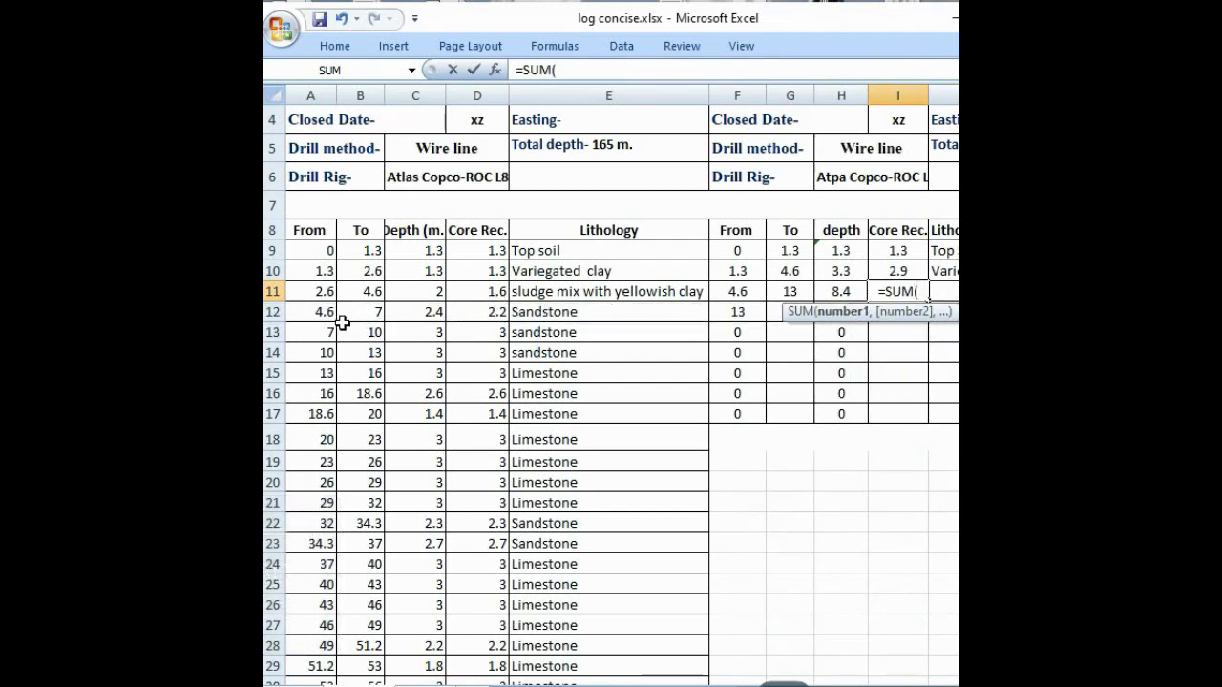
left_click(469, 309)
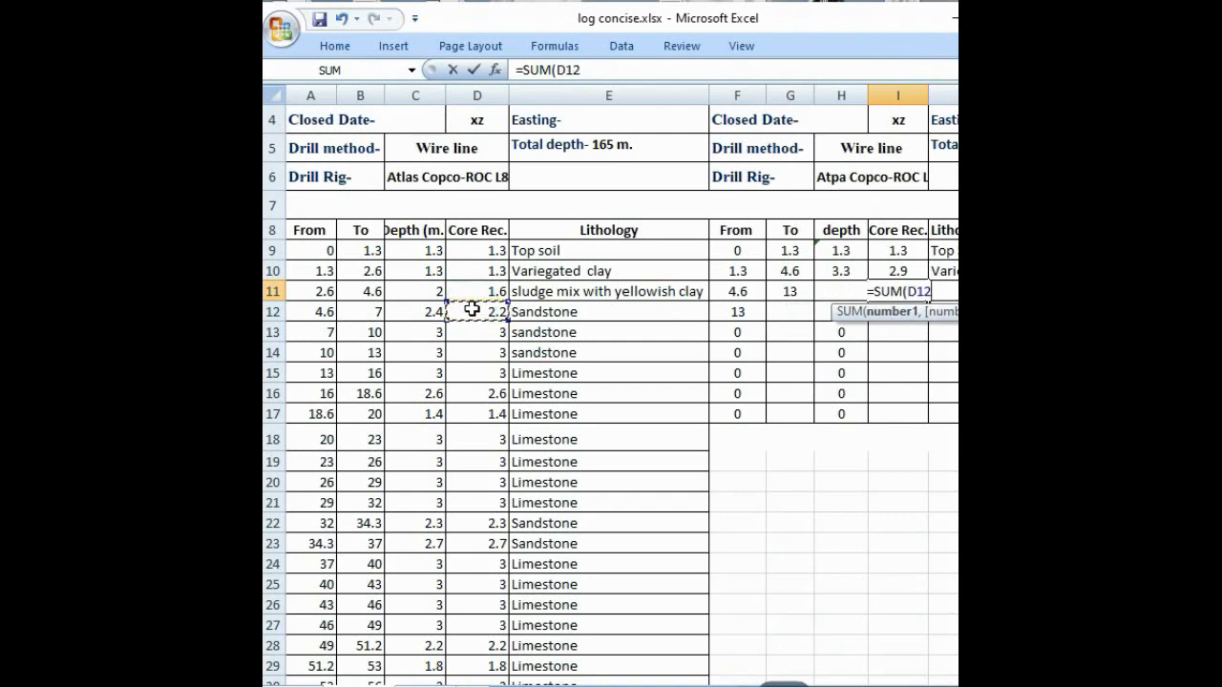
type(":D")
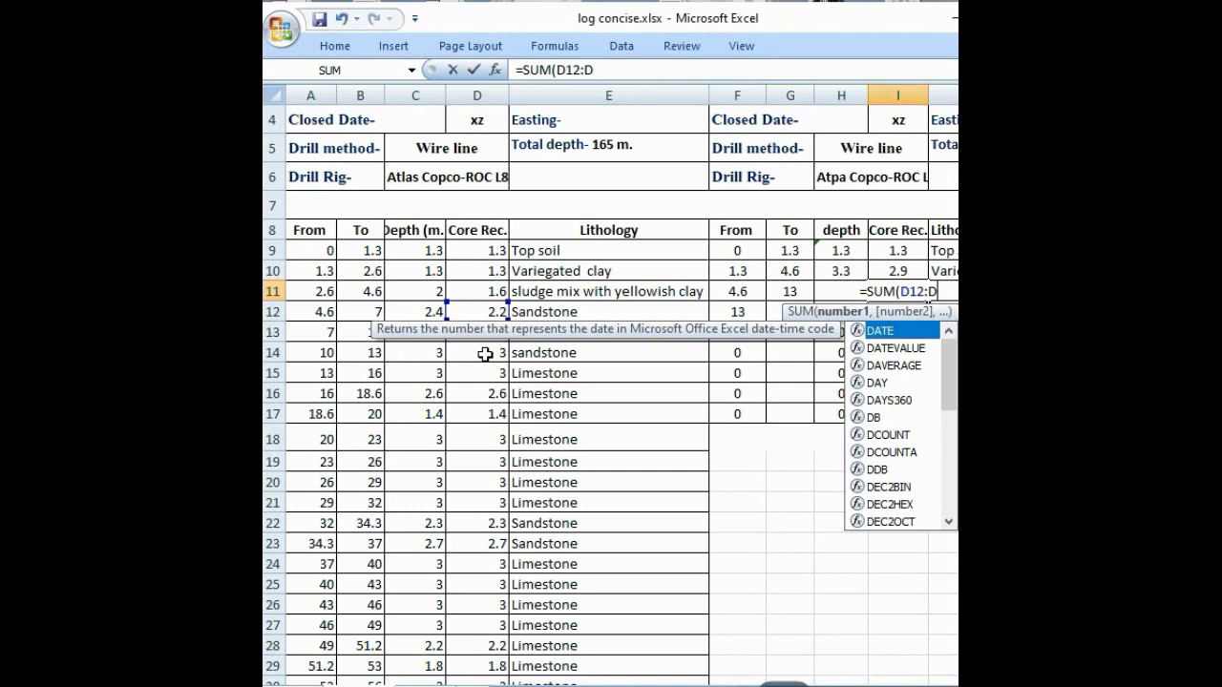
key("BackSpace")
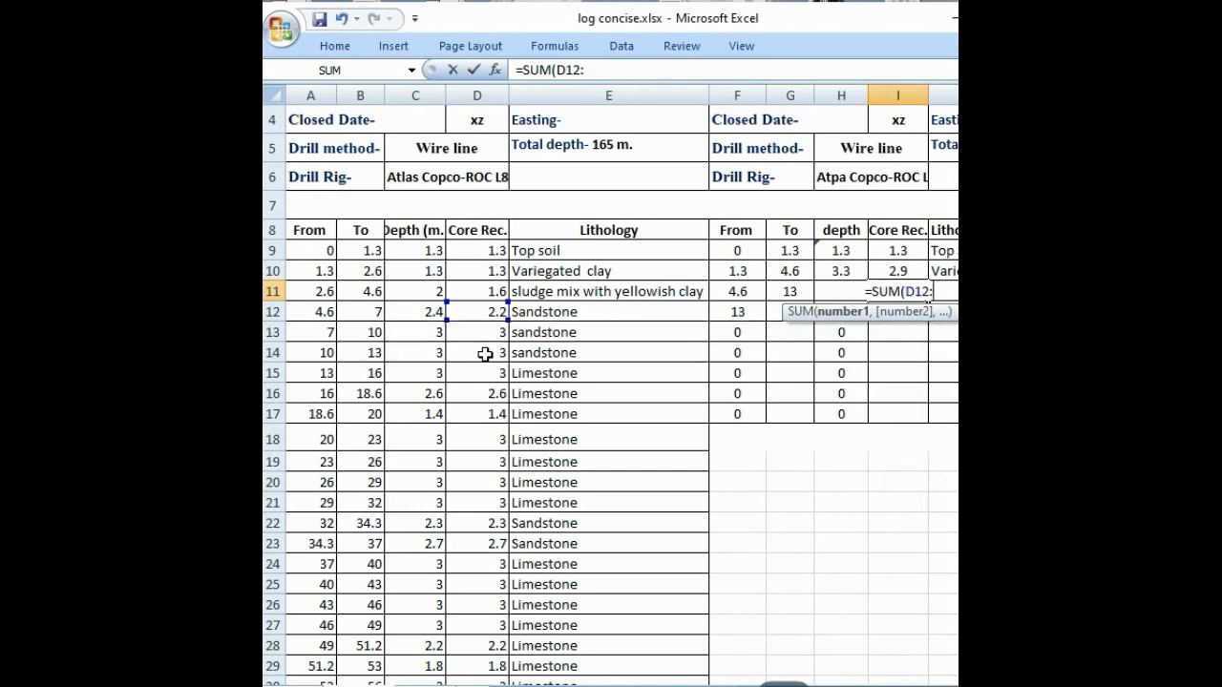
left_click(485, 354)
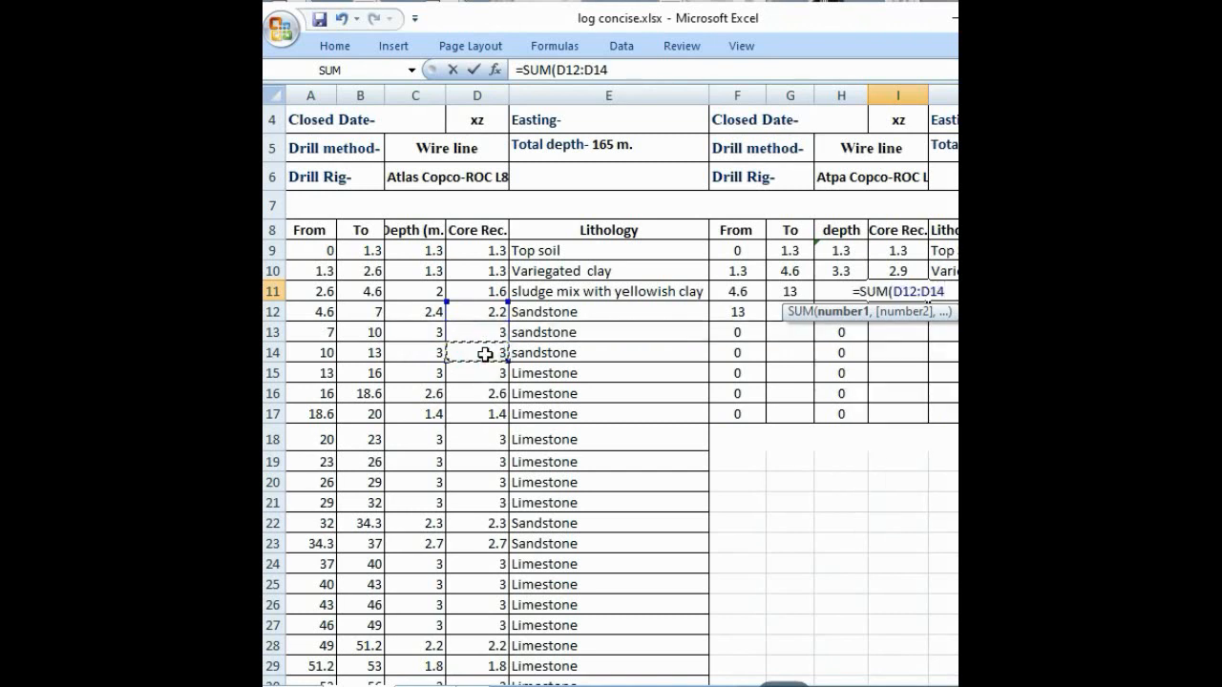
type(")")
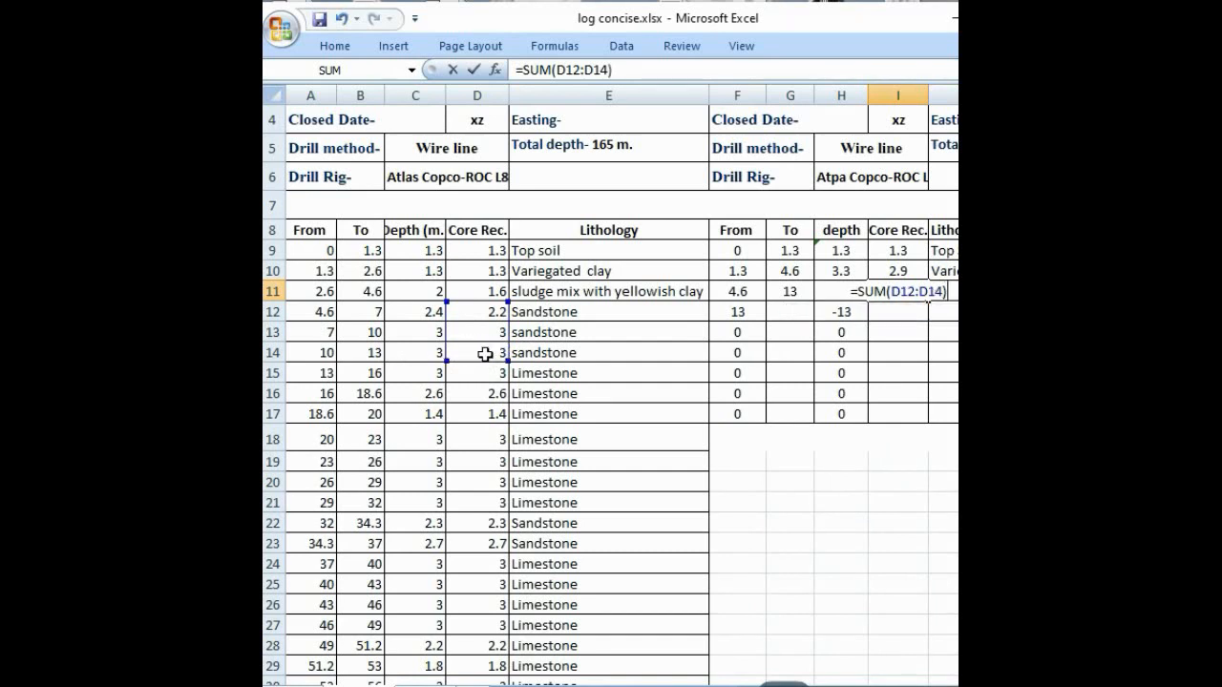
key("Return")
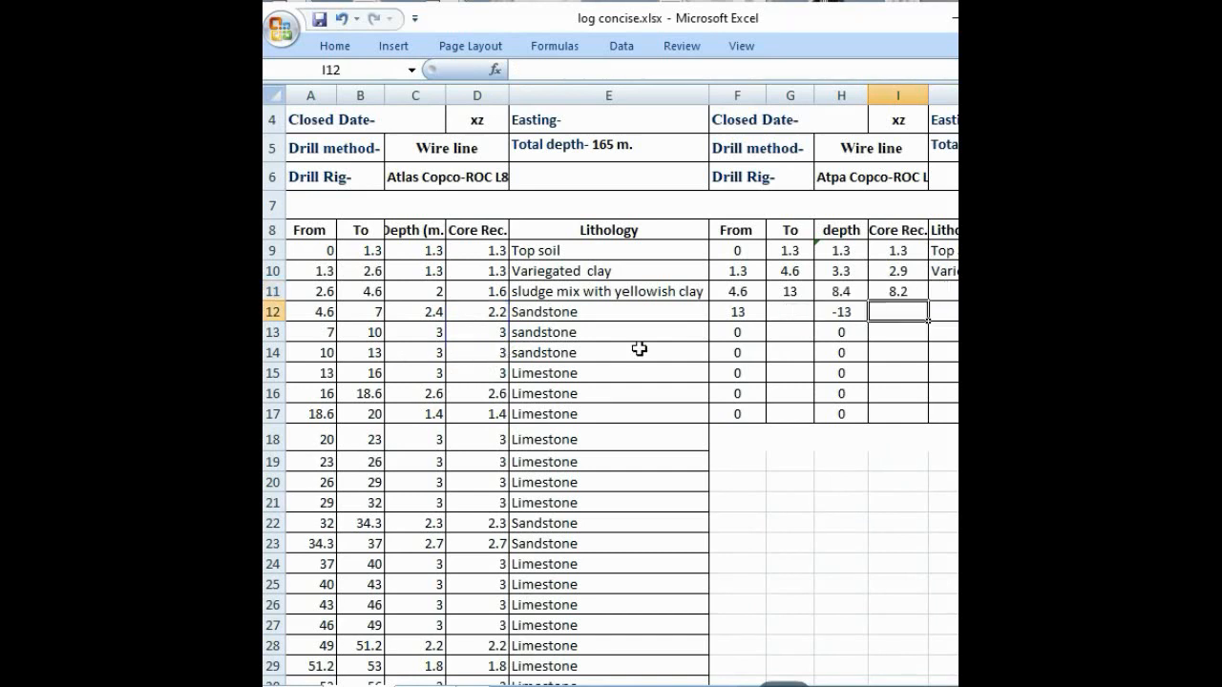
Step: Enter Sandstone as the third interval's lithology in J11
left_click(942, 295)
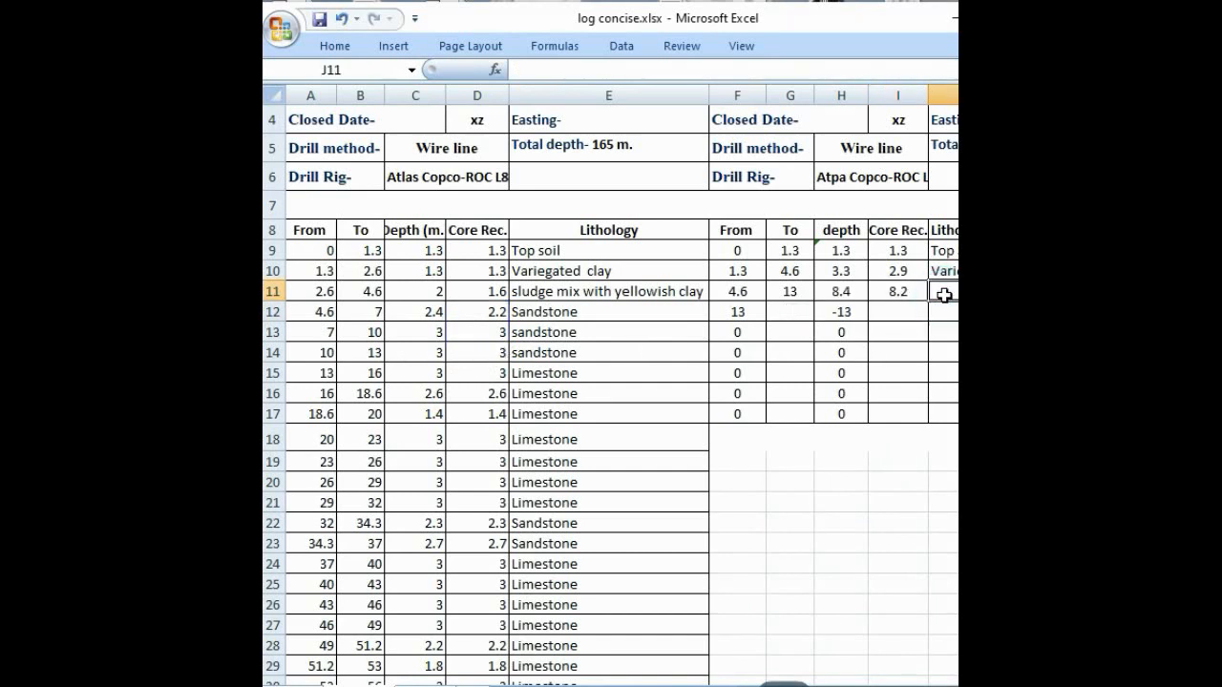
type("sAN")
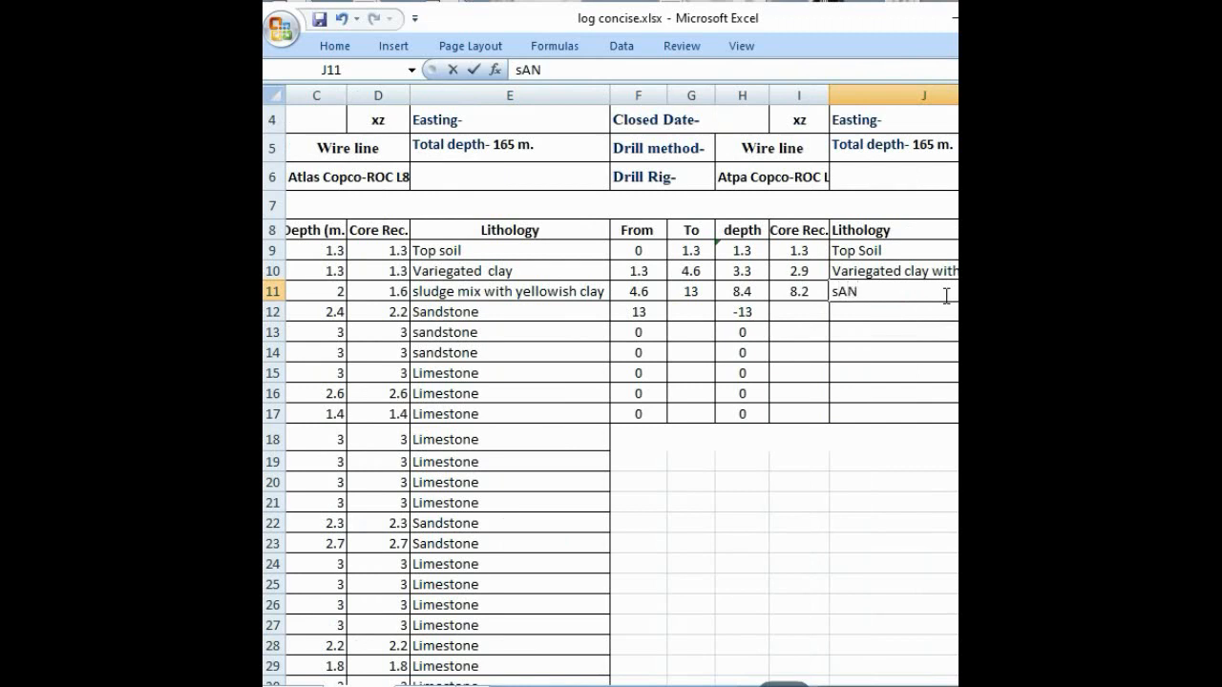
key("BackSpace")
key("BackSpace")
key("BackSpace")
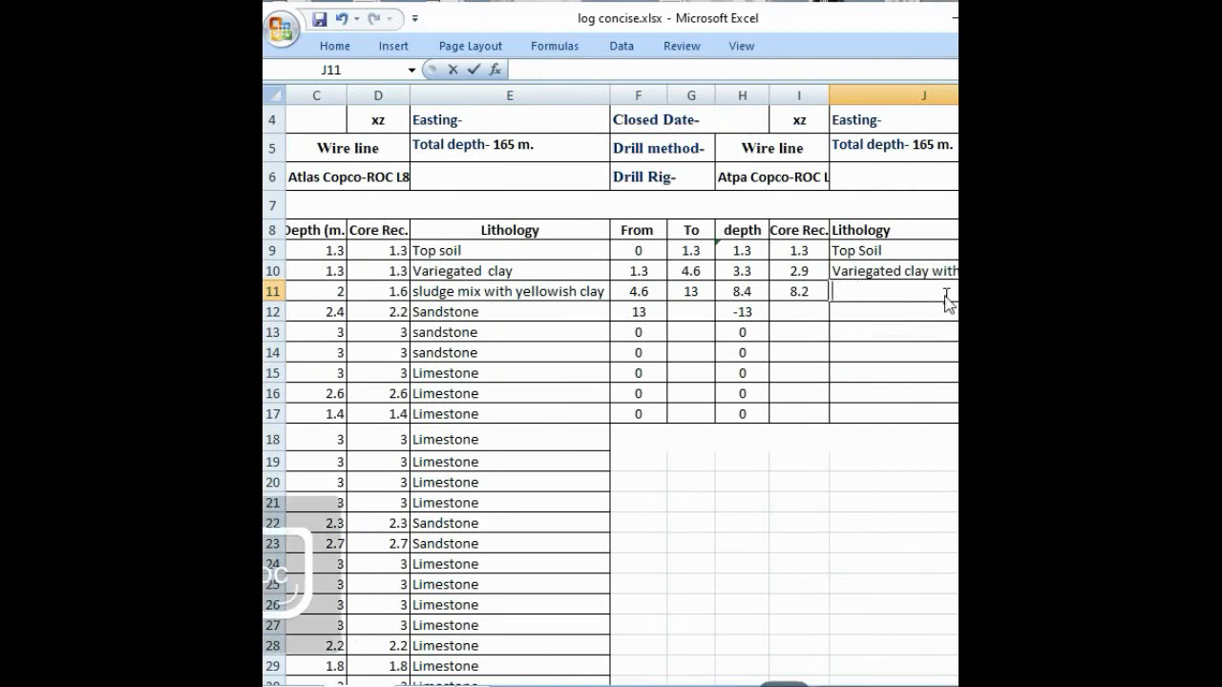
type("Sandtone")
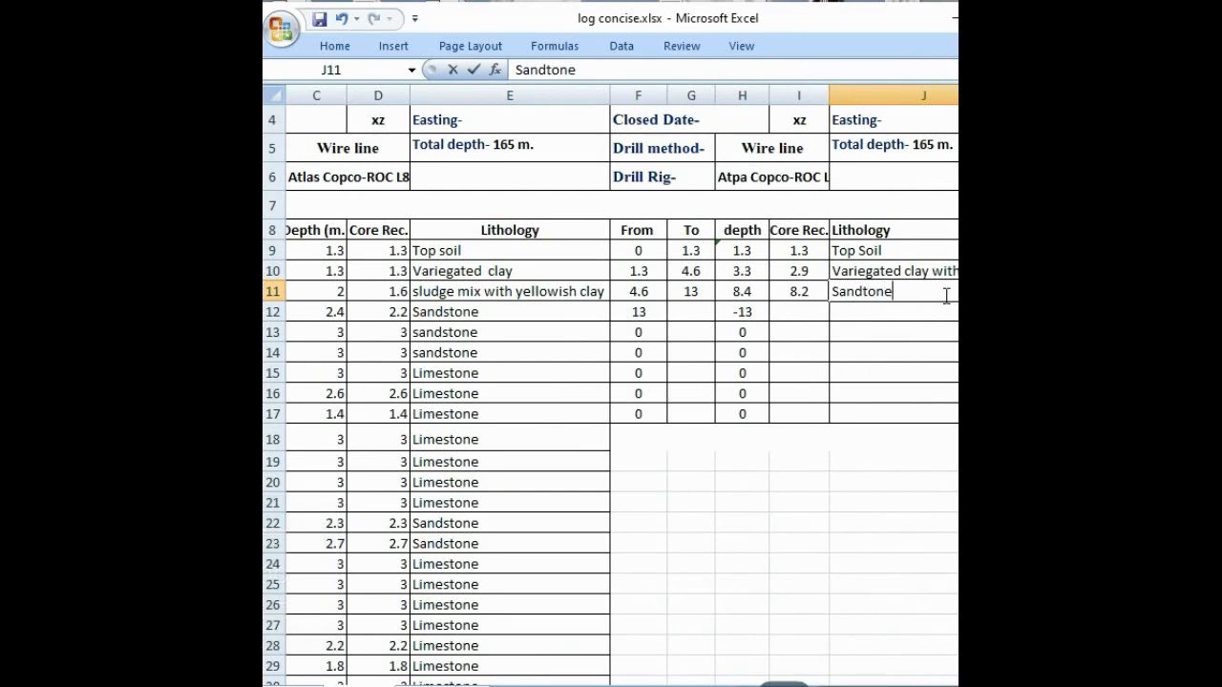
left_click(865, 292)
type("s")
left_click(876, 313)
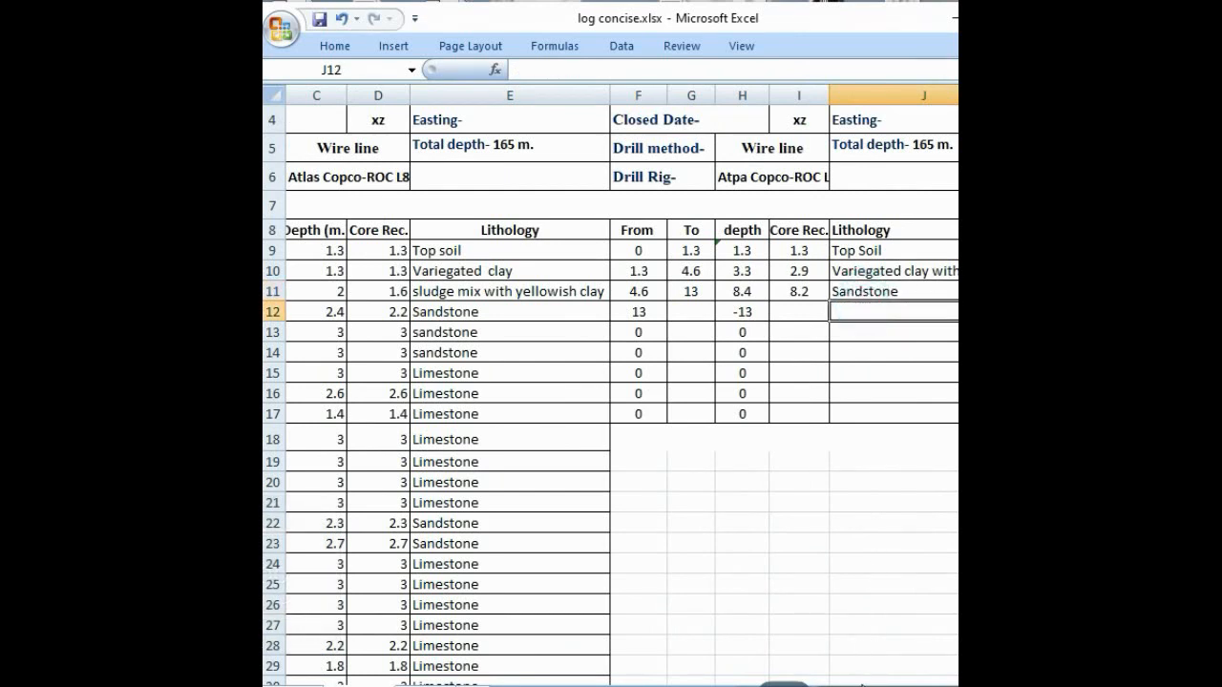
Step: Set the fourth interval's To value in G12 to =B21, the end of the first limestone run
left_click_drag(862, 685, 823, 685)
left_click(788, 309)
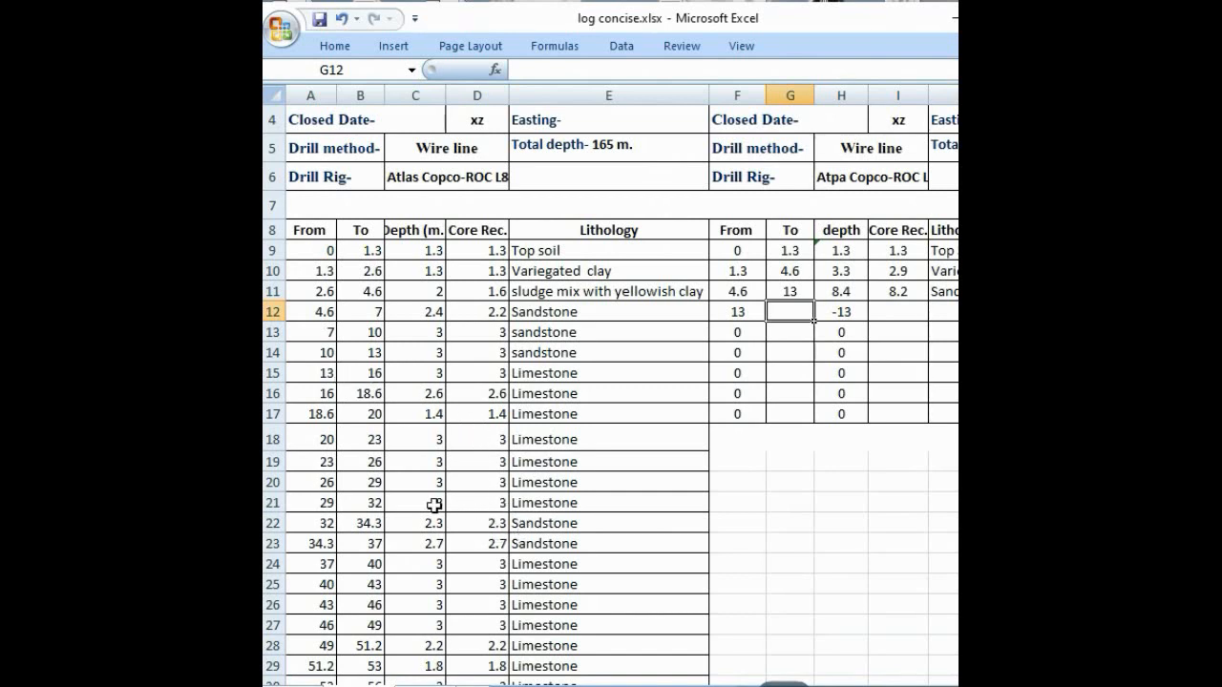
left_click(370, 501)
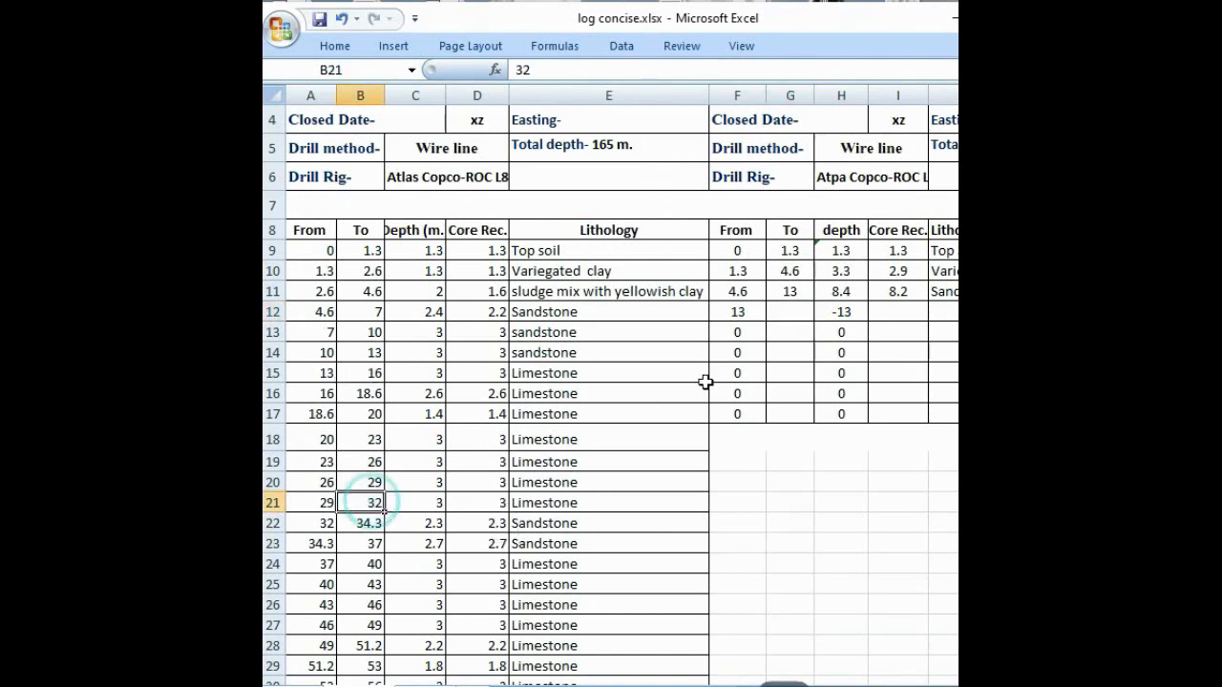
left_click(780, 318)
type("=")
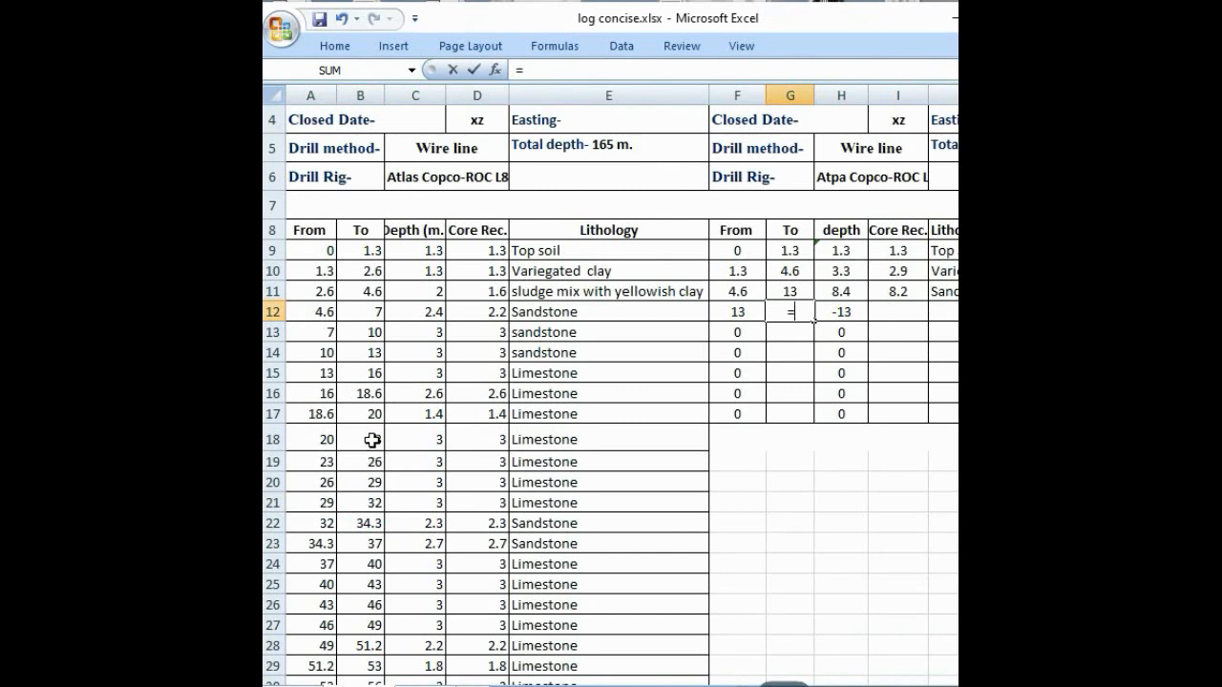
left_click(370, 502)
key("Return")
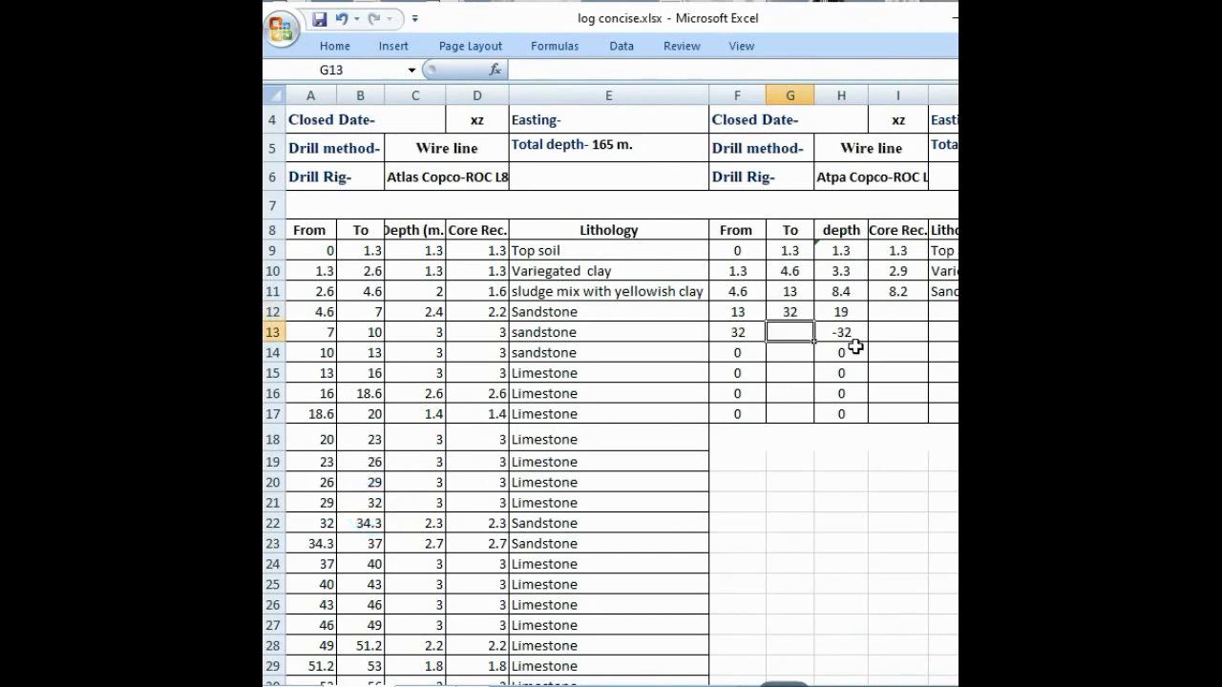
Step: Enter =SUM(D15:D21) in I12 as the fourth interval's core recovery
left_click(894, 307)
type("=")
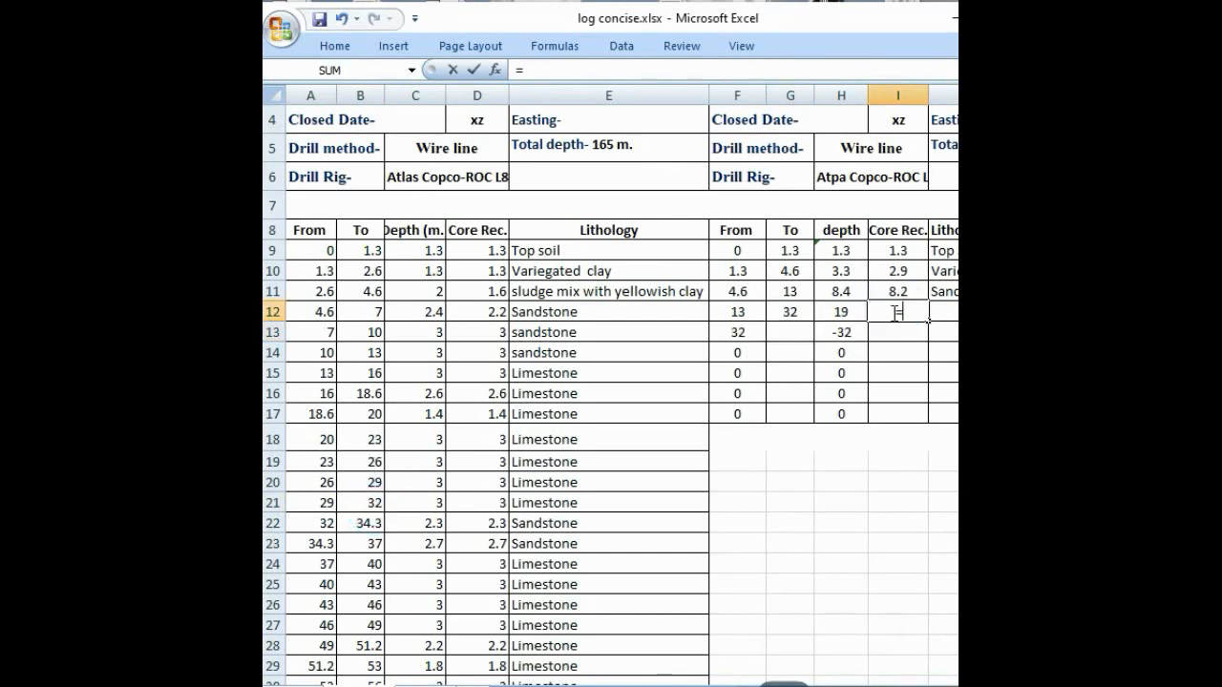
type("S")
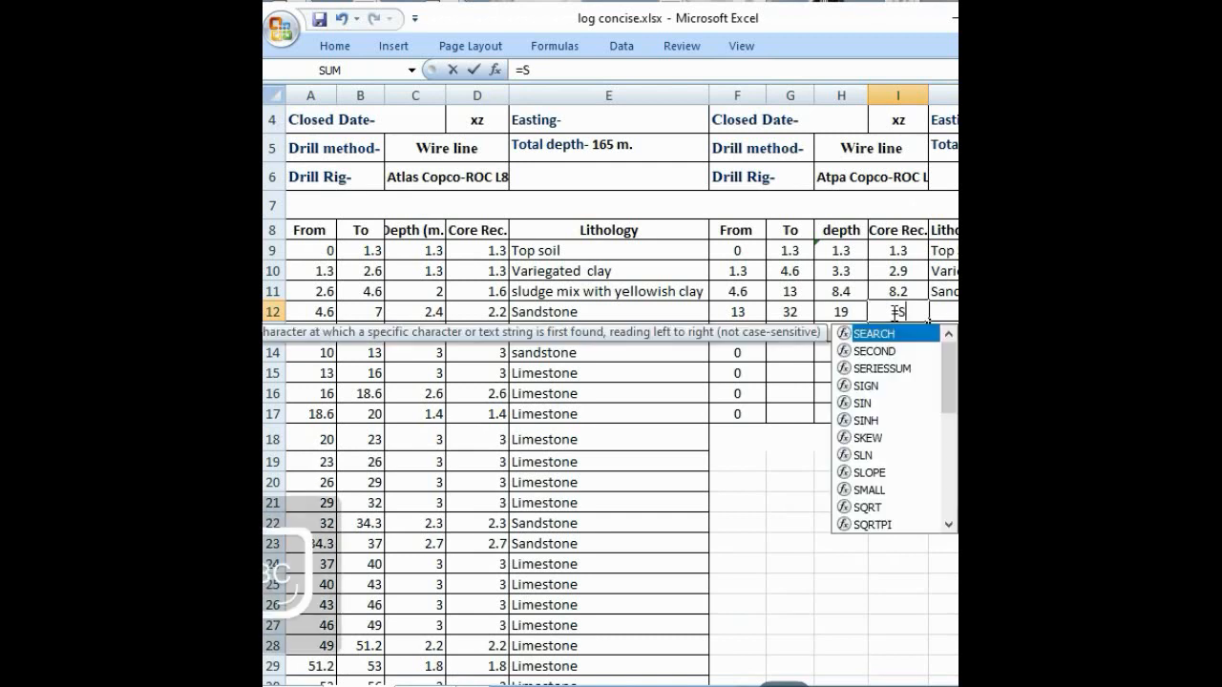
type("UM(")
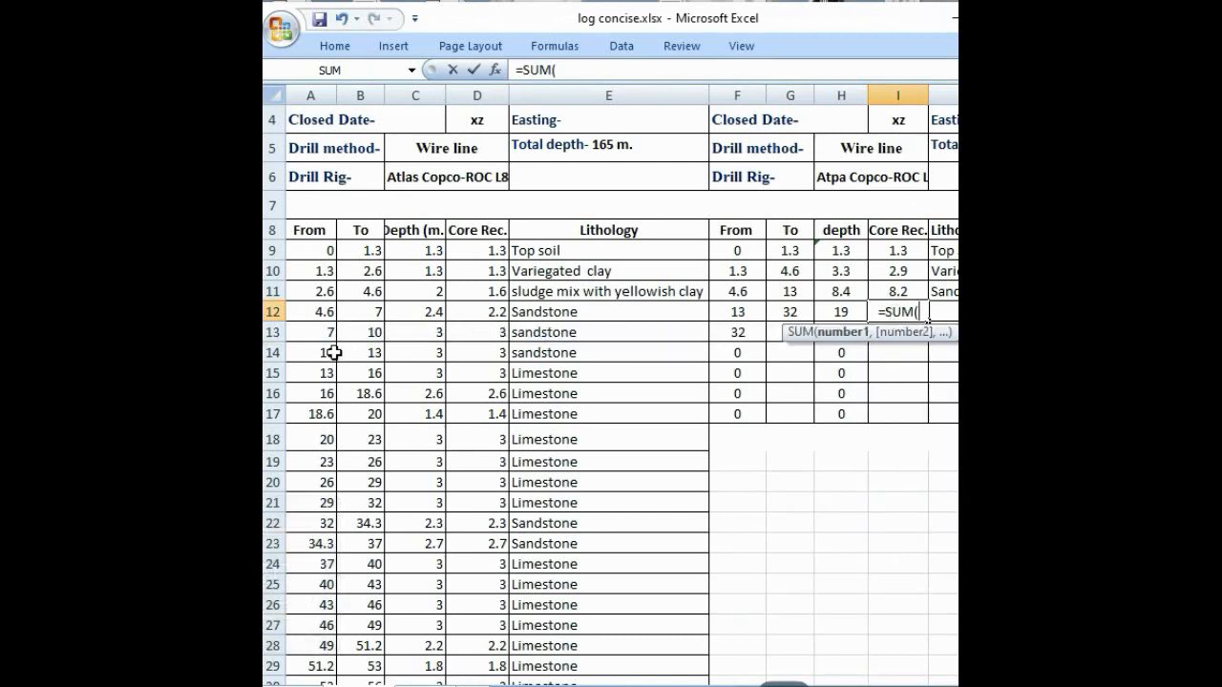
left_click(480, 372)
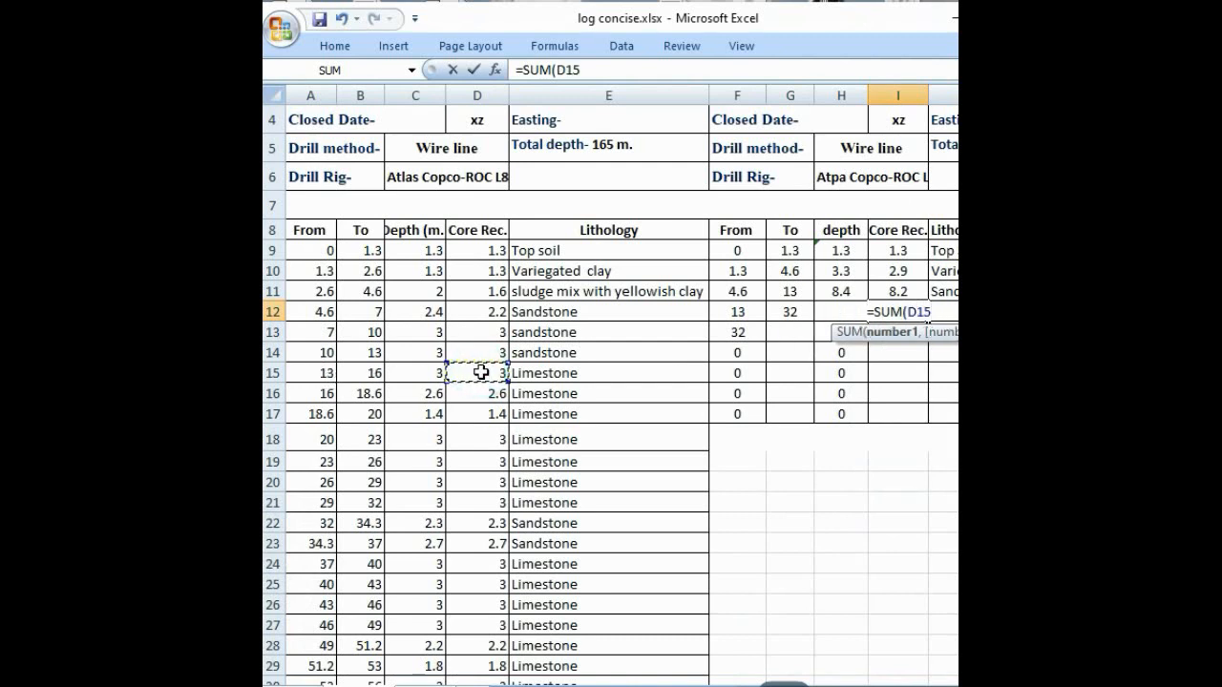
type(":D")
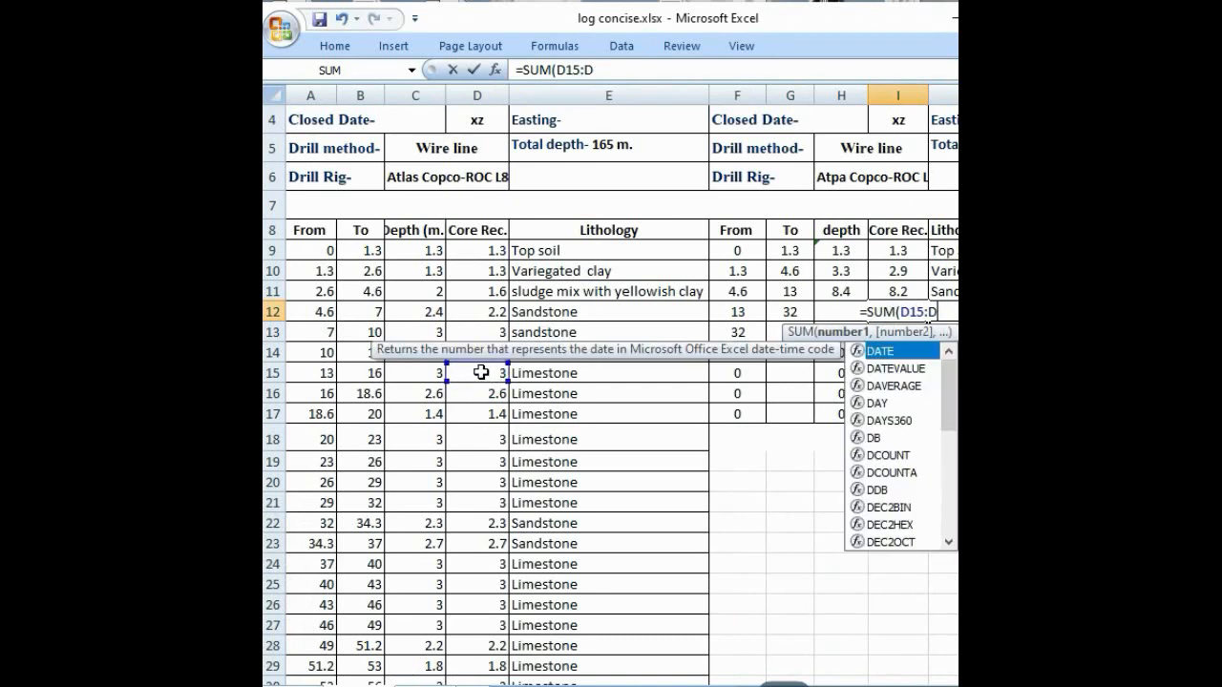
key("BackSpace")
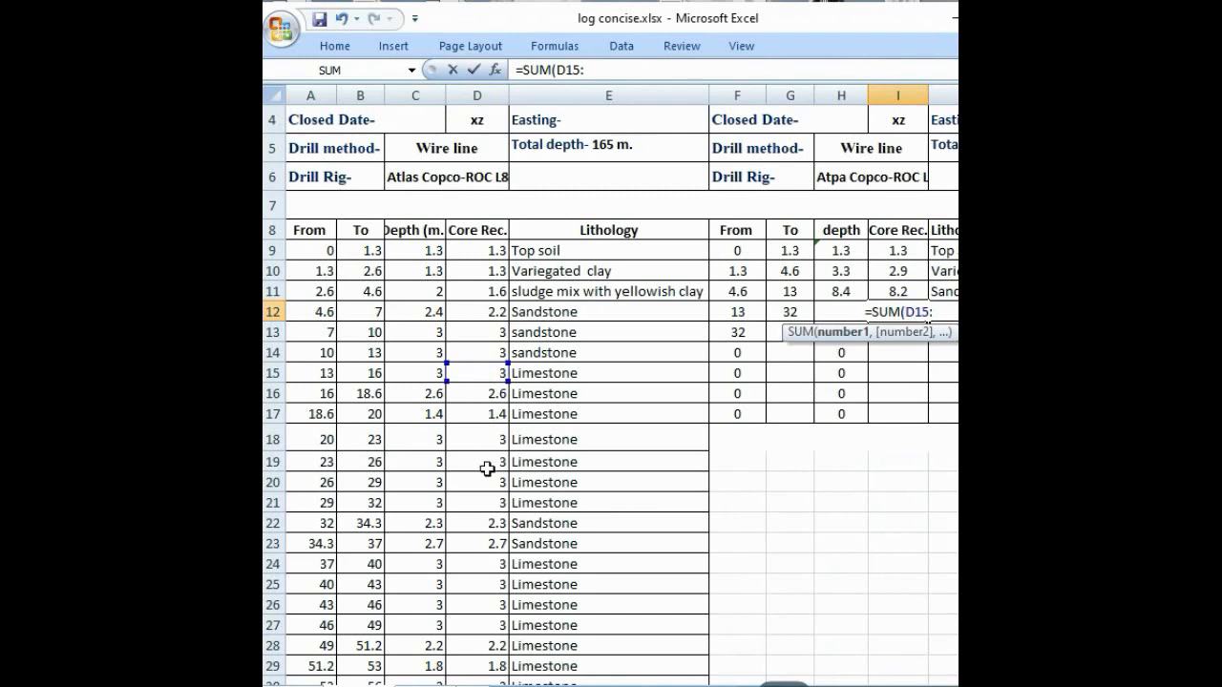
left_click(468, 504)
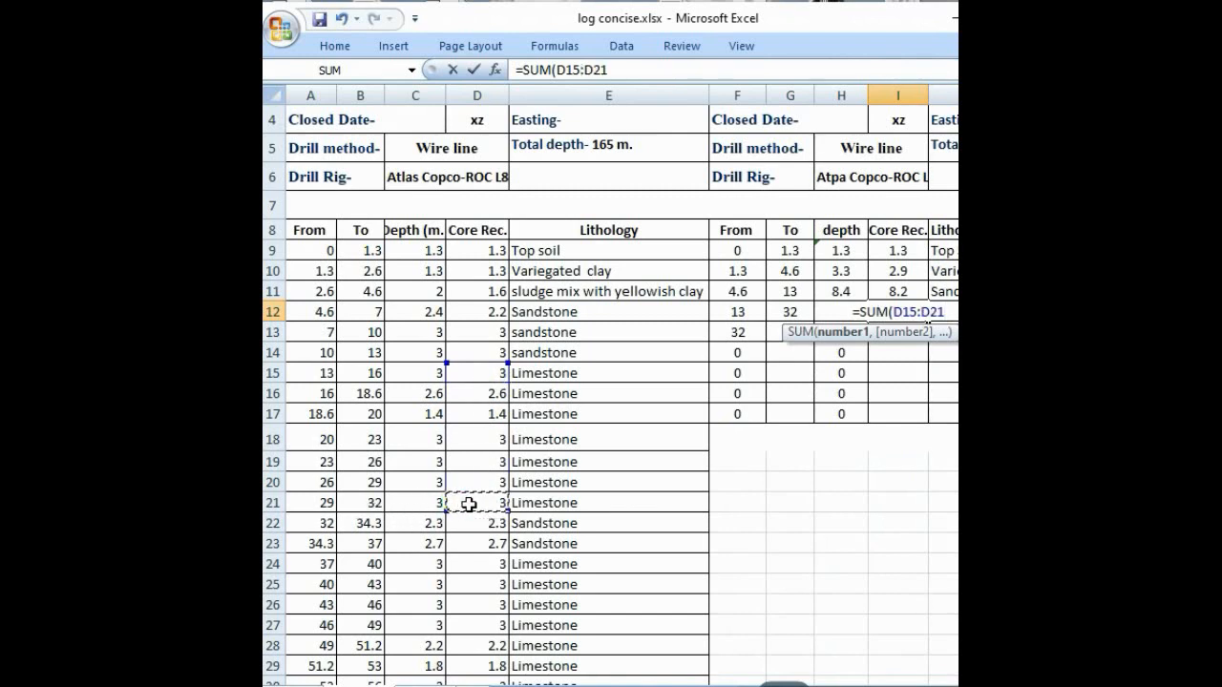
type(")")
key("Return")
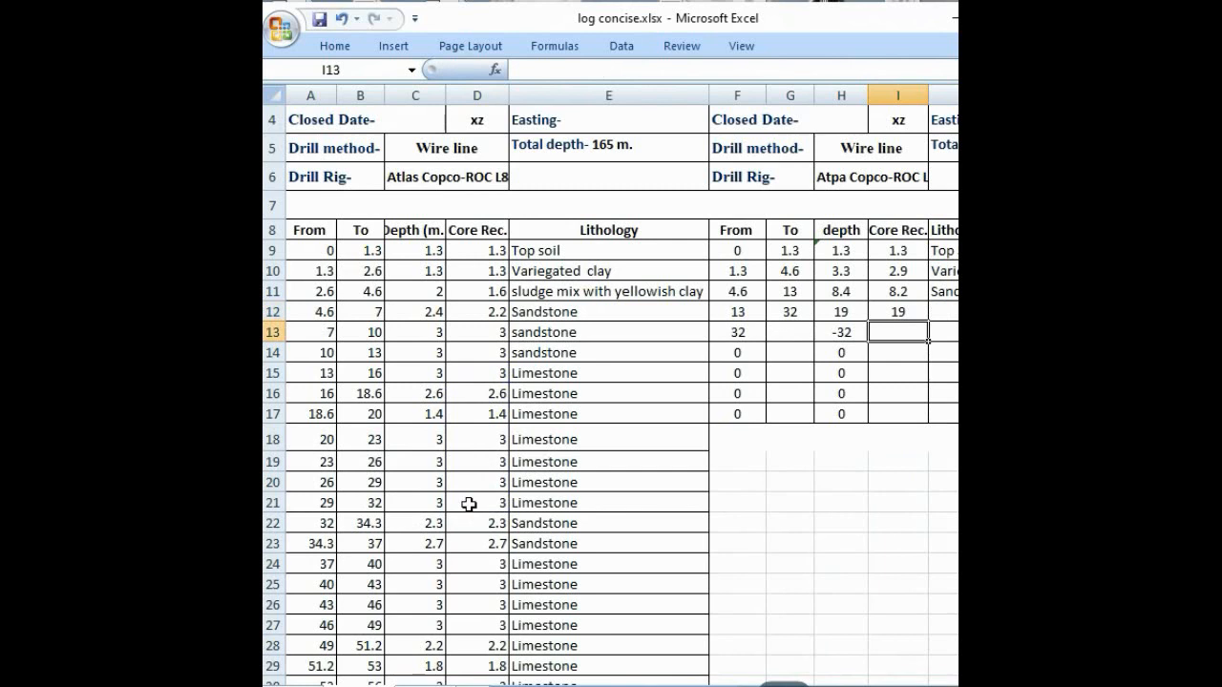
Step: Enter Limestone as the fourth interval's lithology in J12
left_click(945, 311)
type("ll")
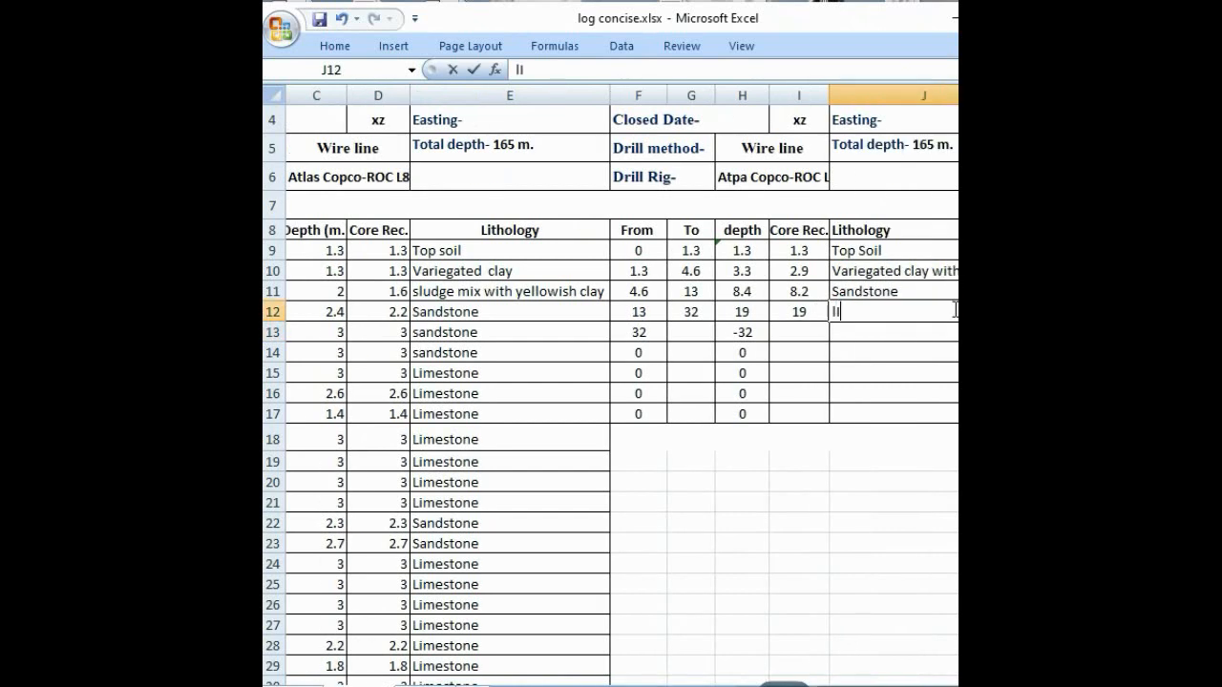
type("M")
key("BackSpace")
key("BackSpace")
type("imestone")
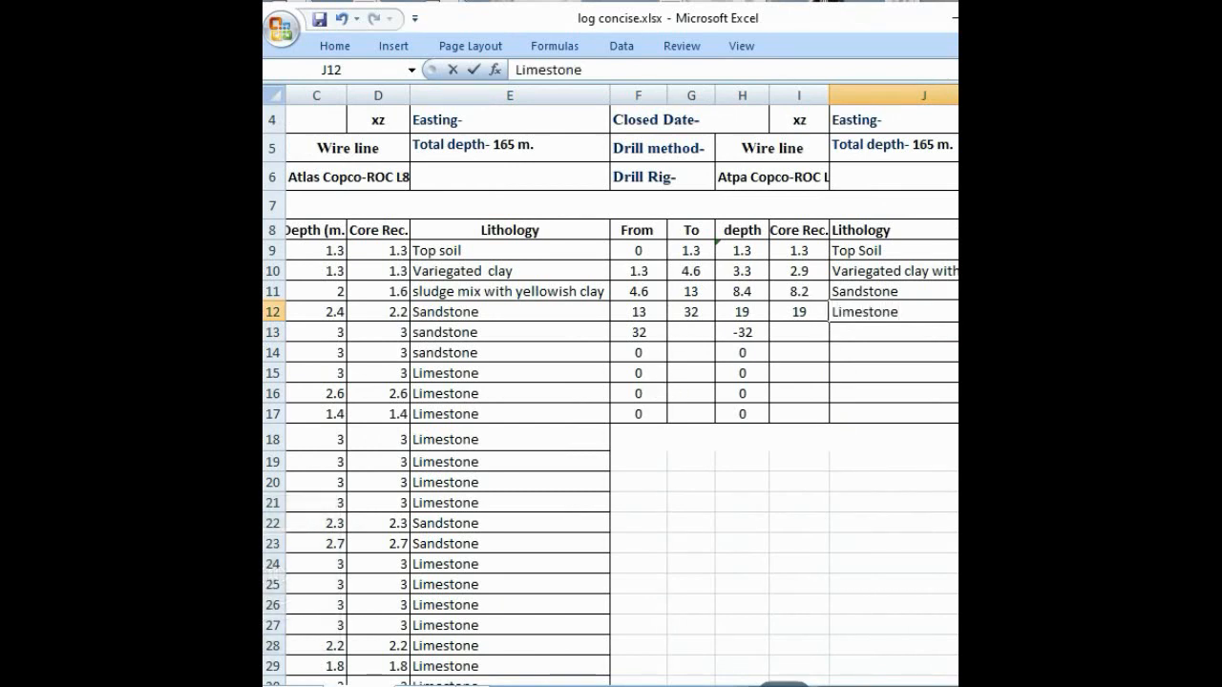
Step: Set the fifth interval's To value in G13 to =B23, the end of the second sandstone run
left_click_drag(830, 683, 811, 684)
left_click(791, 331)
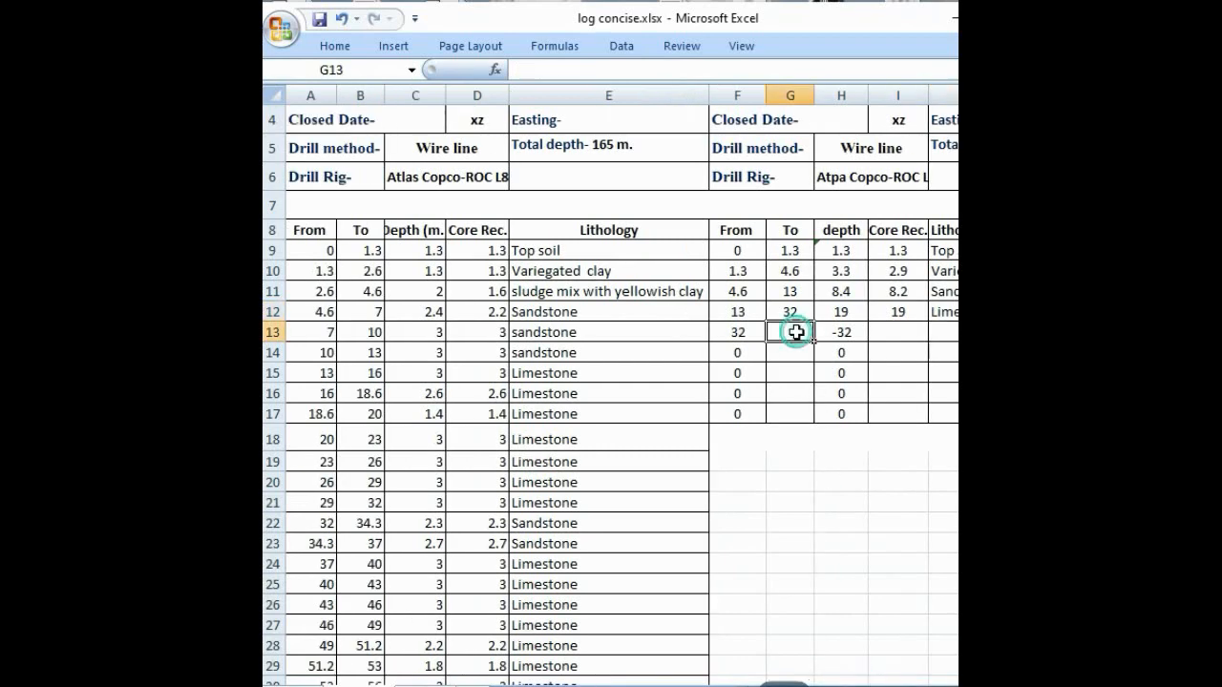
scroll(339, 486, "down", 3)
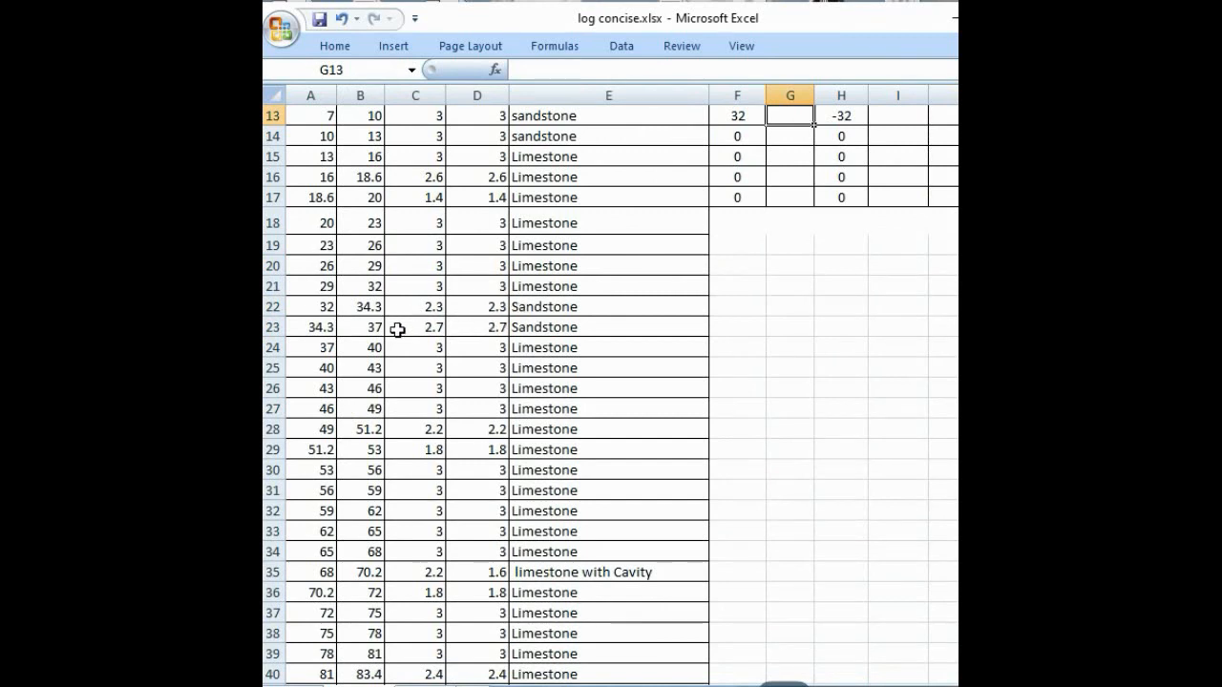
scroll(837, 319, "up", 1)
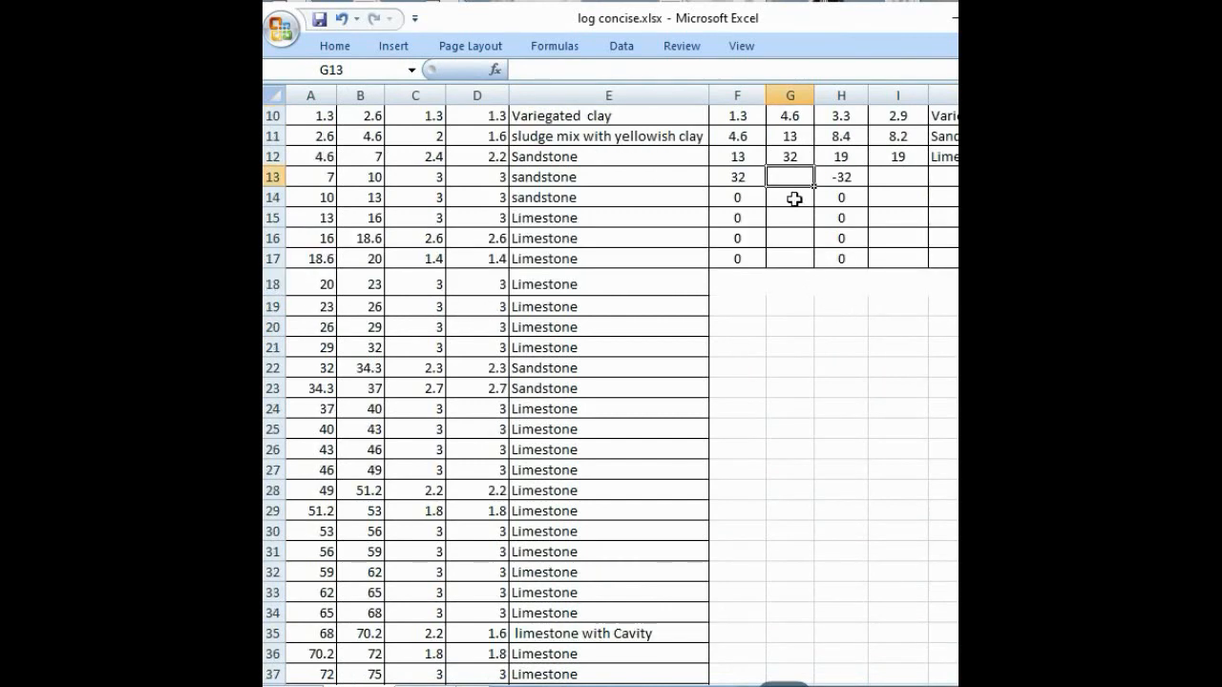
type("=")
key("Return")
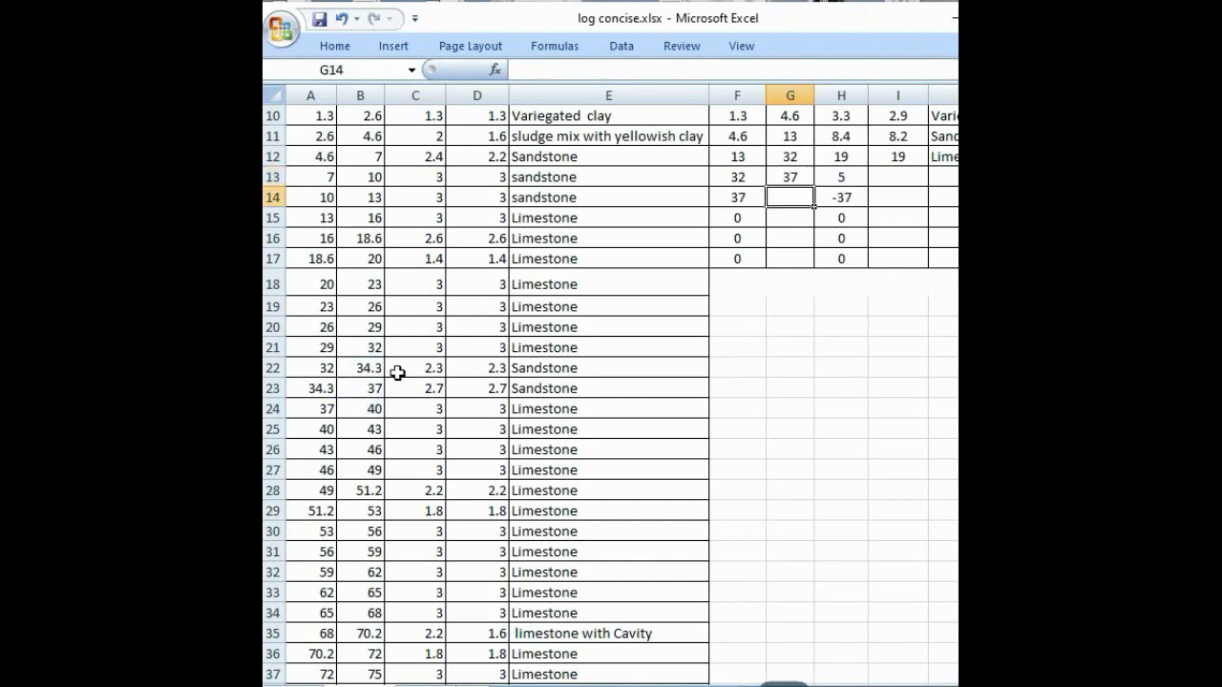
Step: Enter =SUM(D22:D23) in I13 as the fifth interval's core recovery and check it against the two source cells
left_click(896, 175)
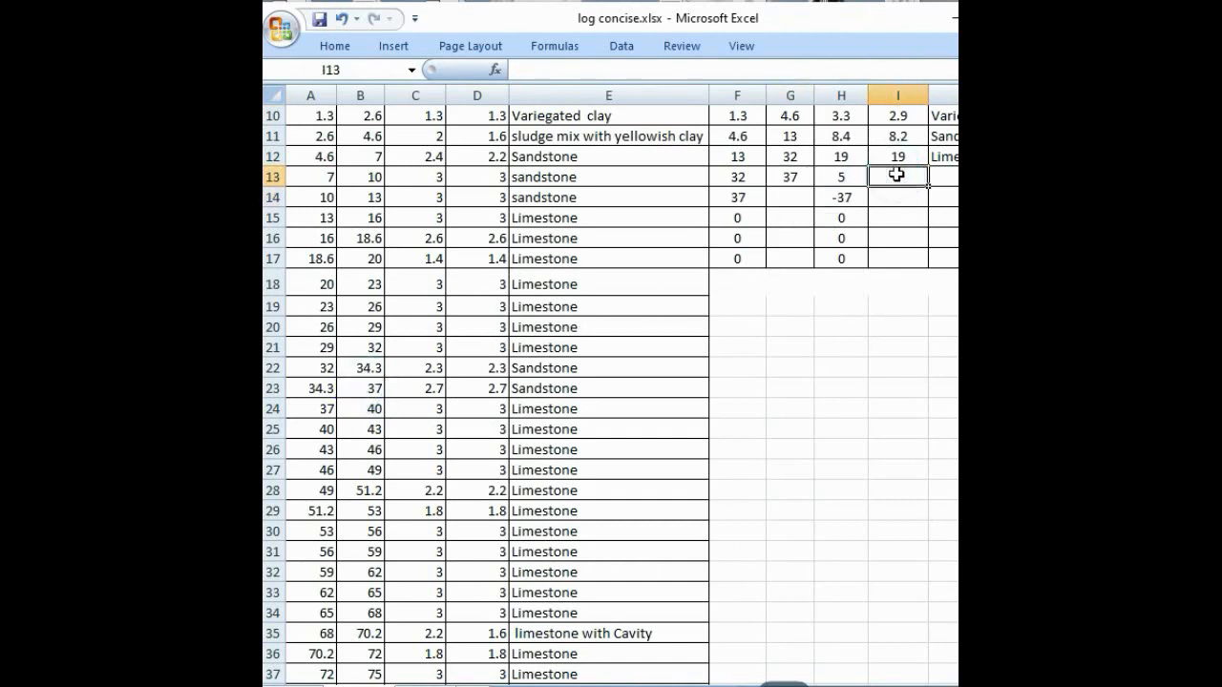
type("=SUM(")
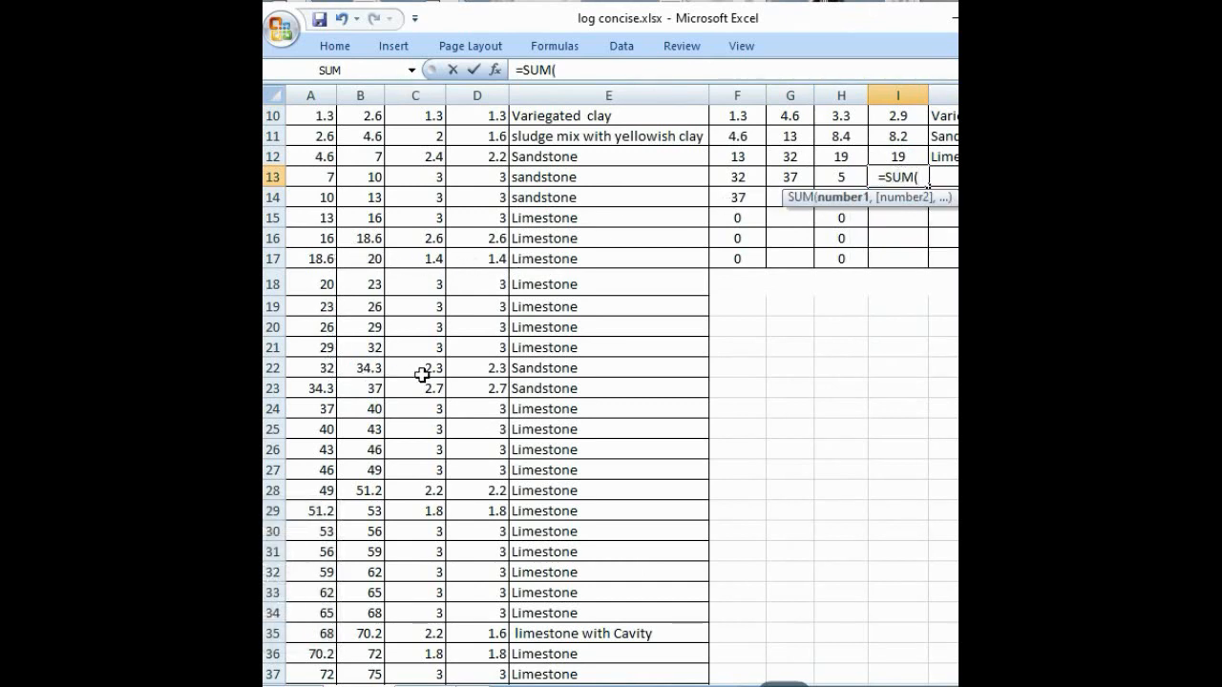
left_click(474, 368)
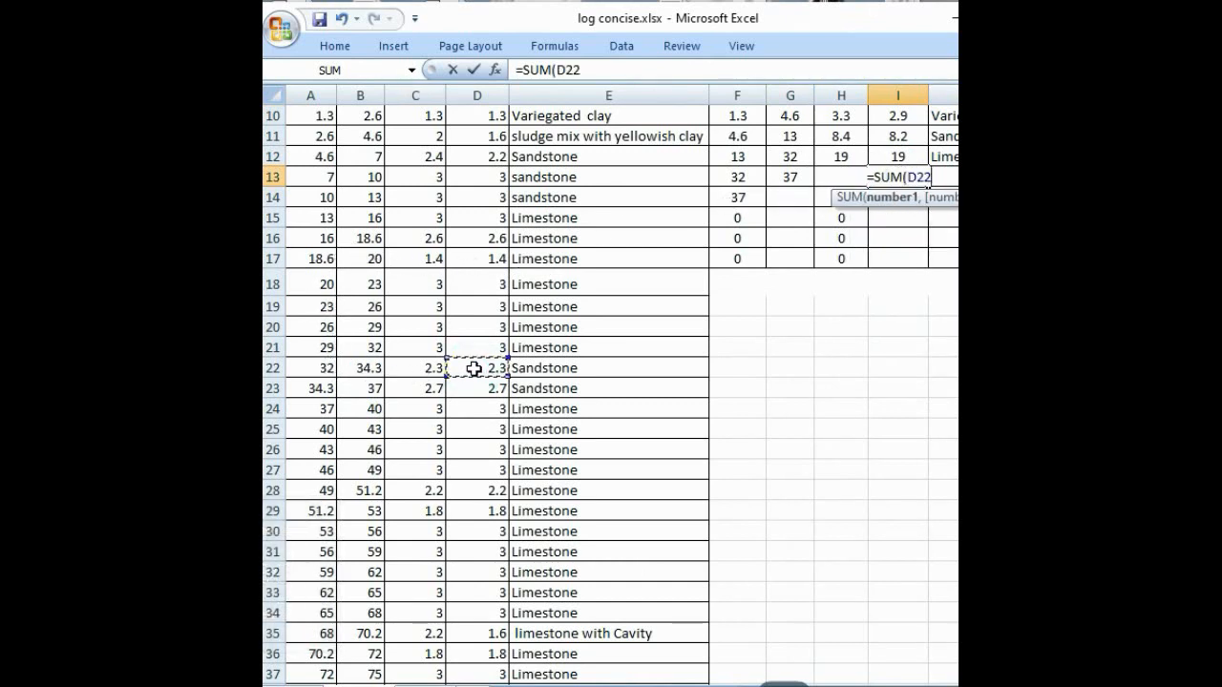
left_click_drag(475, 369, 474, 369)
key("BackSpace")
key("BackSpace")
key("BackSpace")
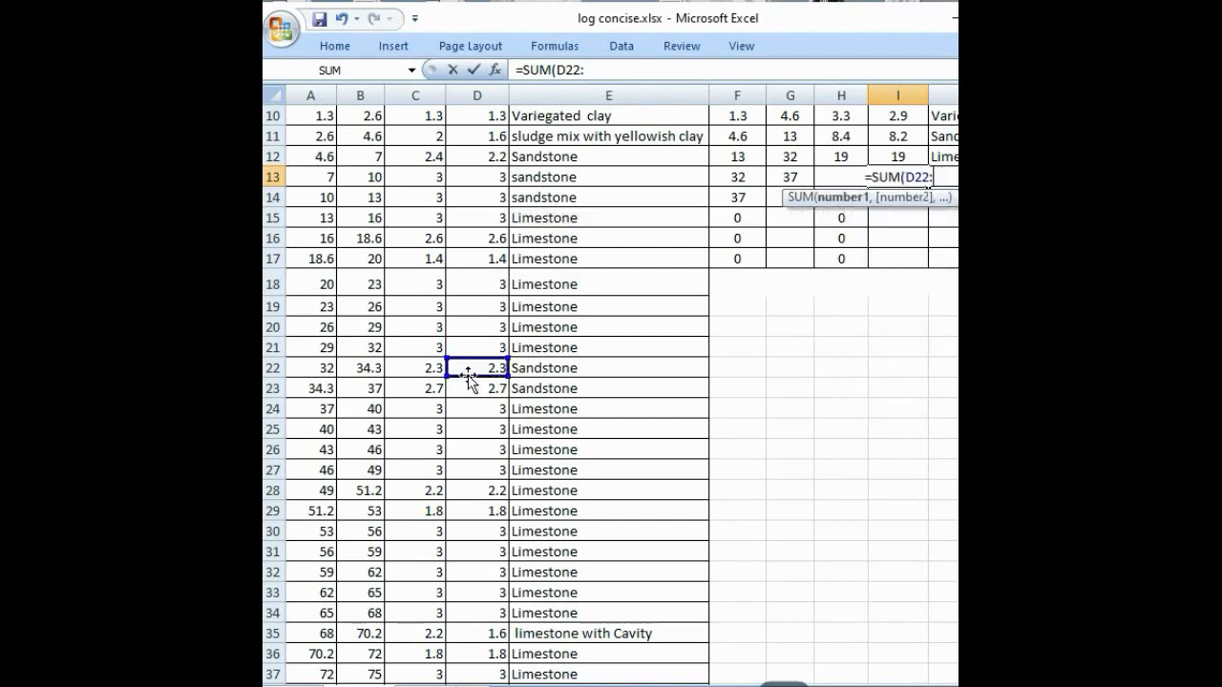
left_click(470, 389)
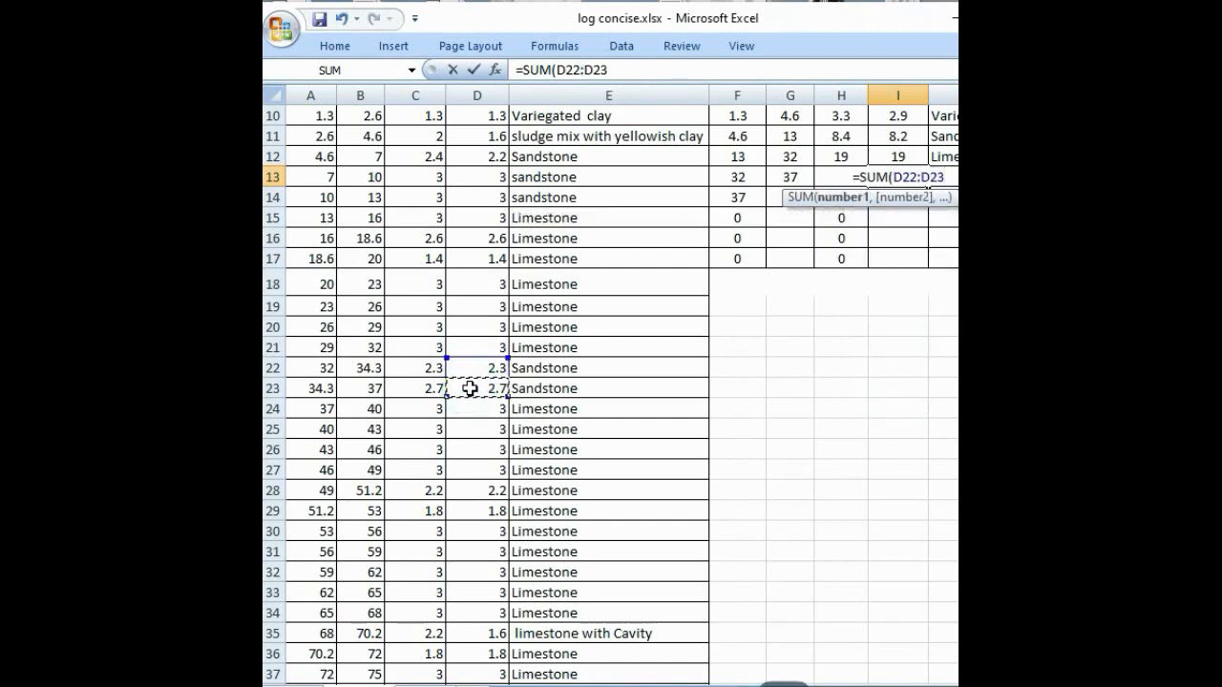
type(")")
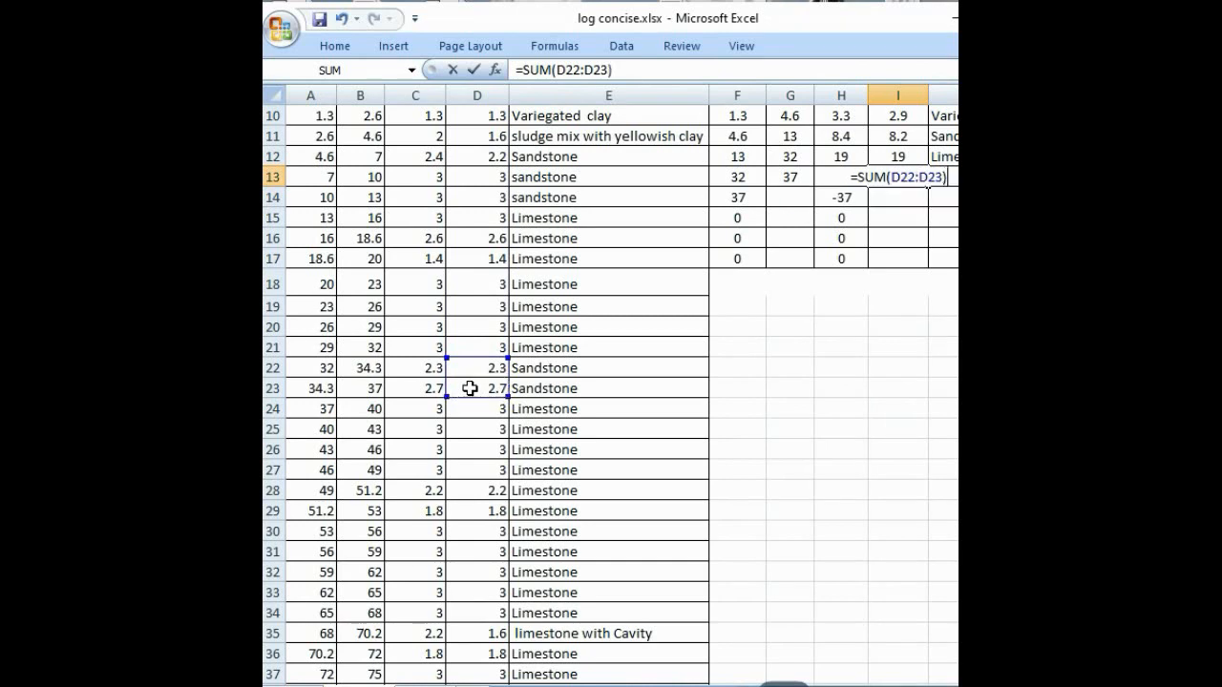
key("Return")
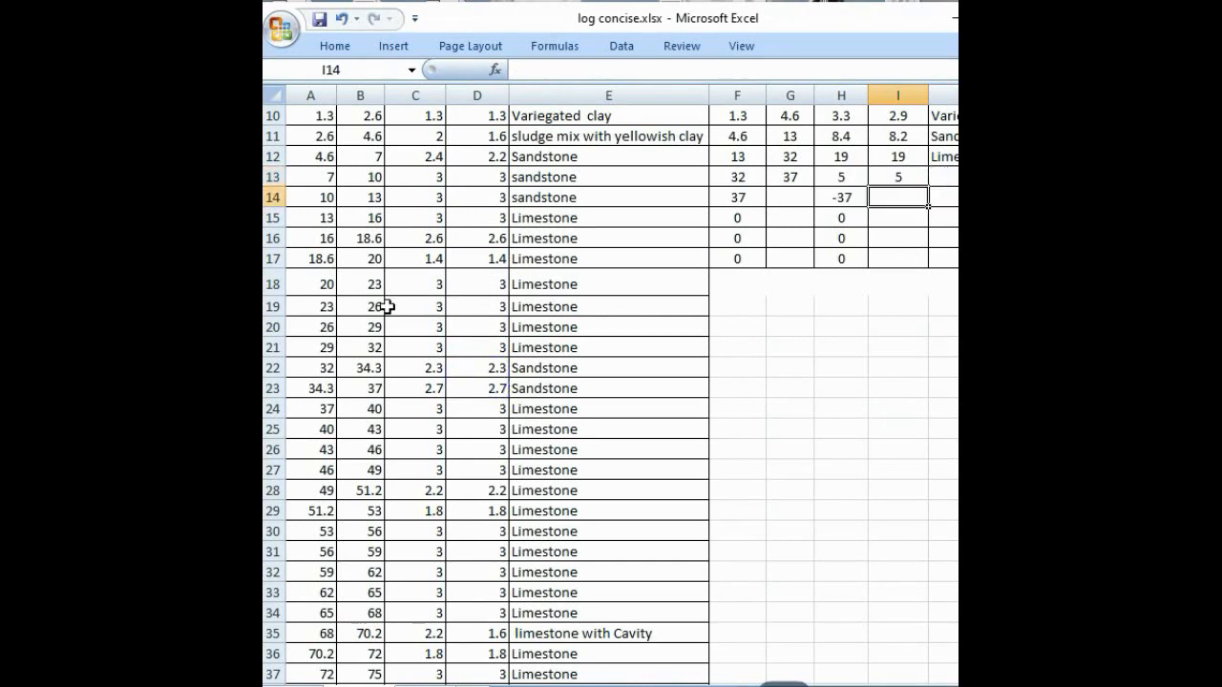
left_click_drag(499, 369, 498, 382)
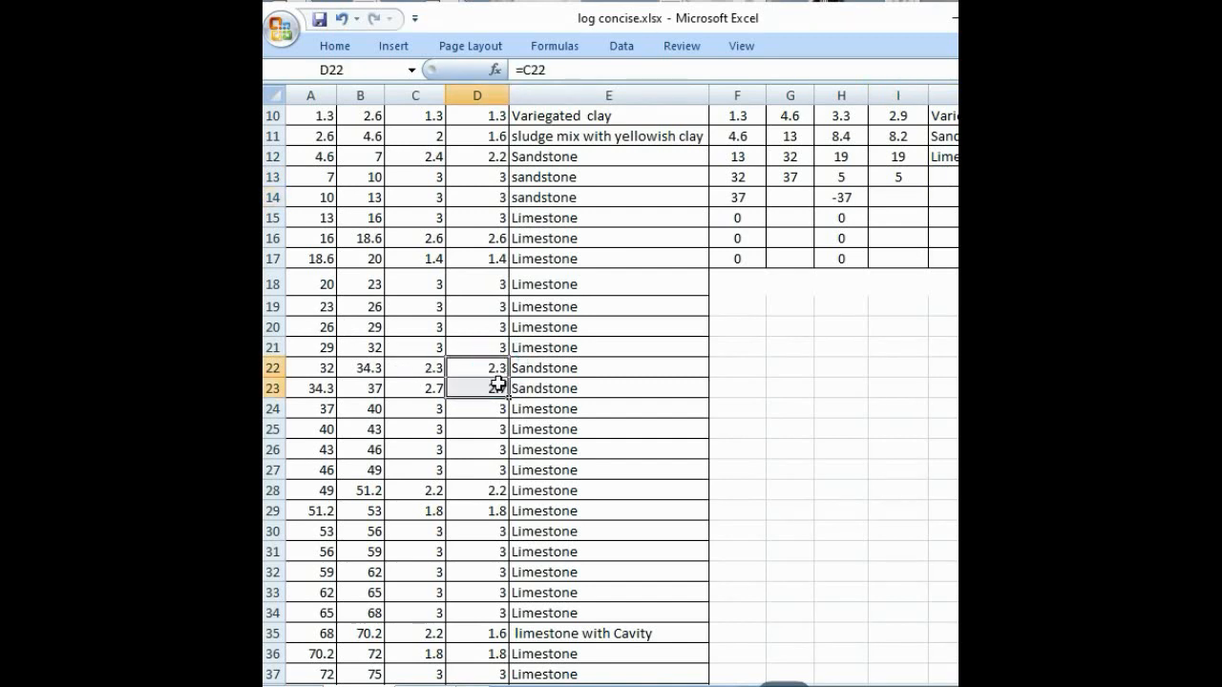
left_click(834, 364)
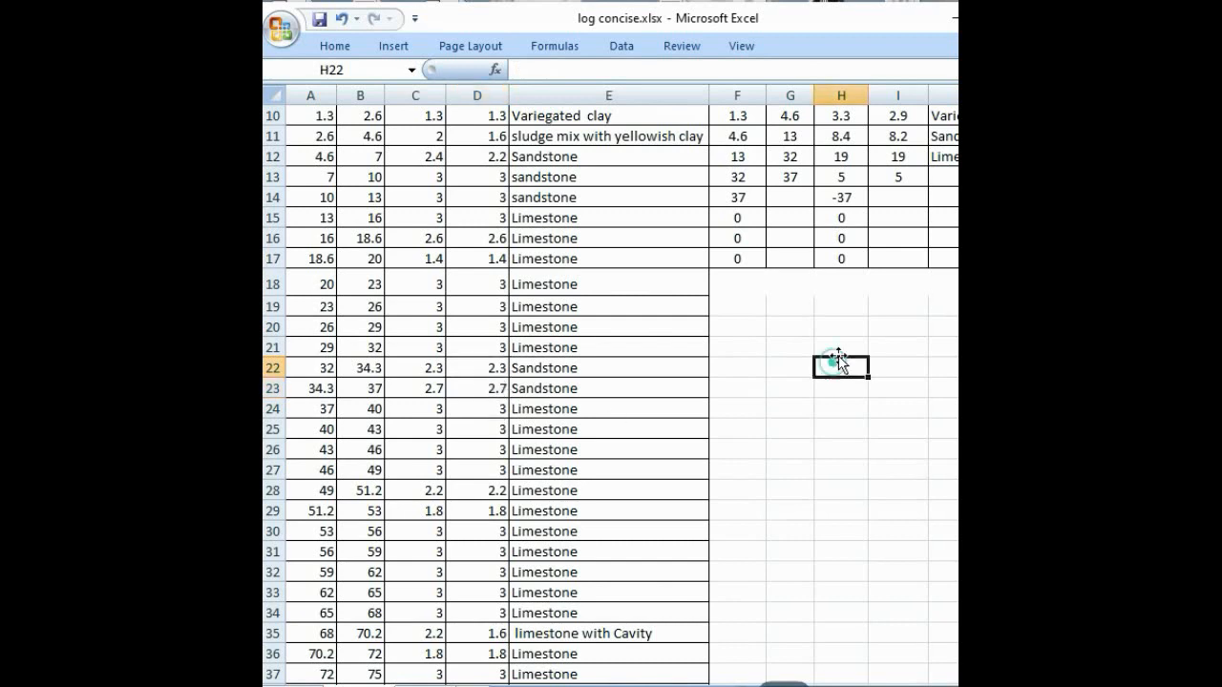
Step: Enter Sandstone as the fifth interval's lithology in J13
left_click(941, 178)
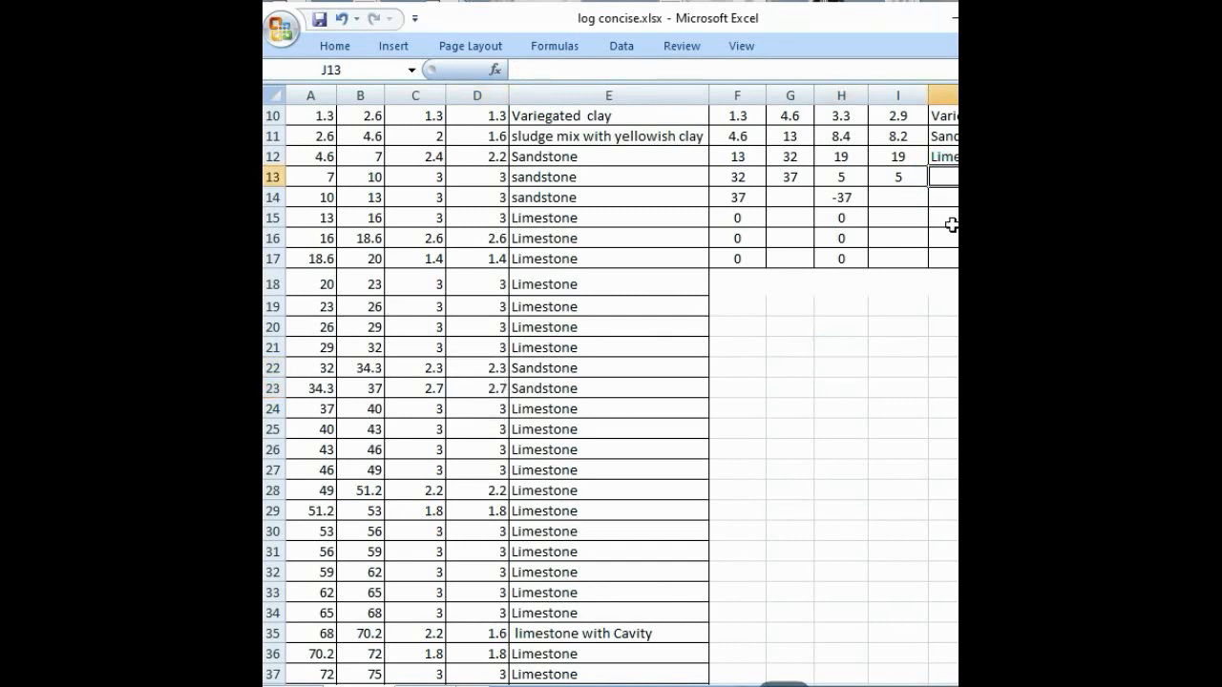
type("Sa")
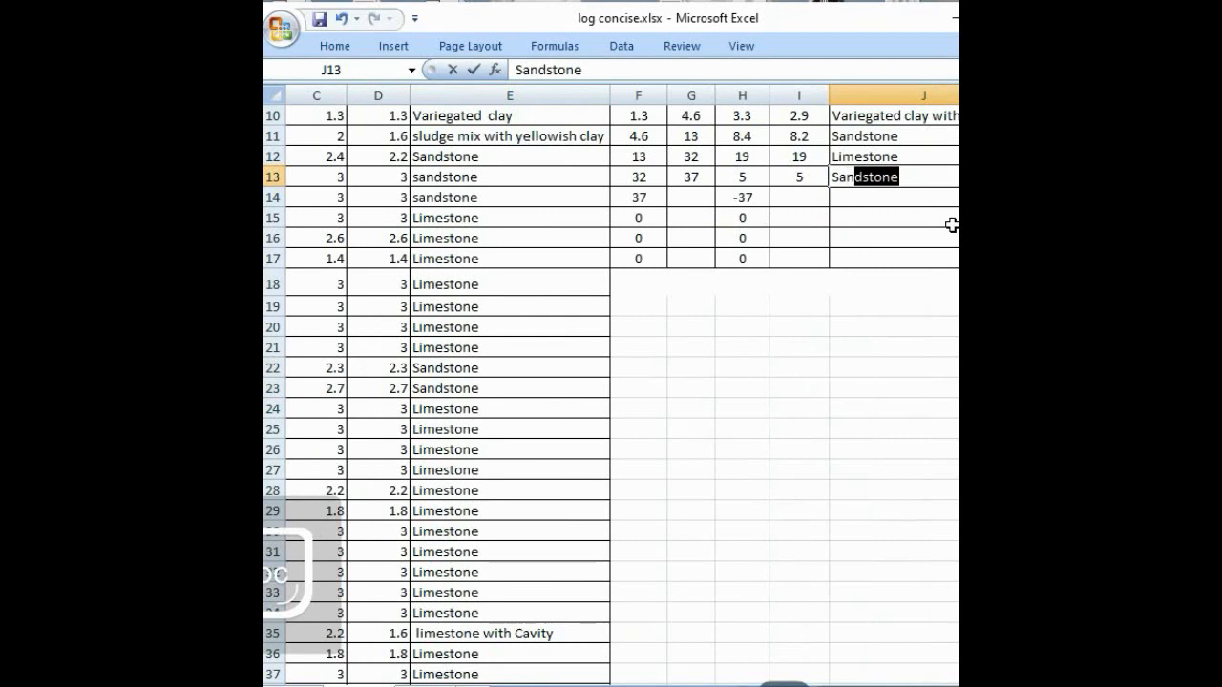
type("ndstone")
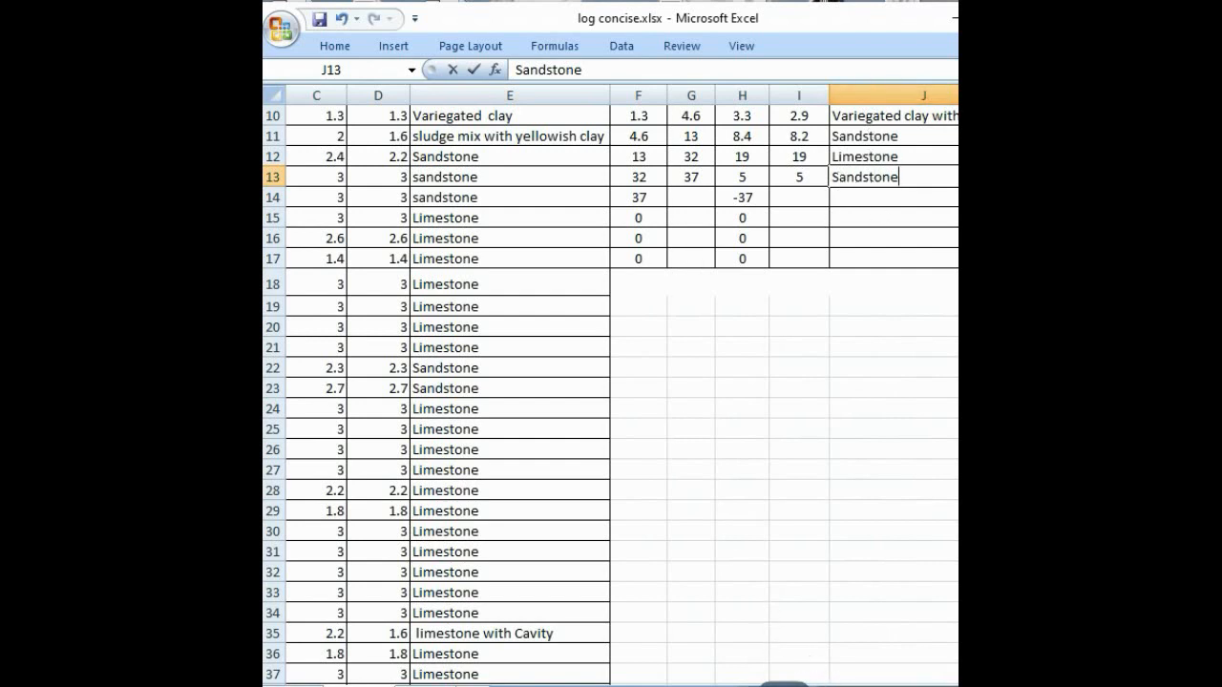
scroll(623, 385, "left", 2)
Step: Set the sixth interval's To value in G14 to =B44, the end of the second limestone run
left_click(812, 201)
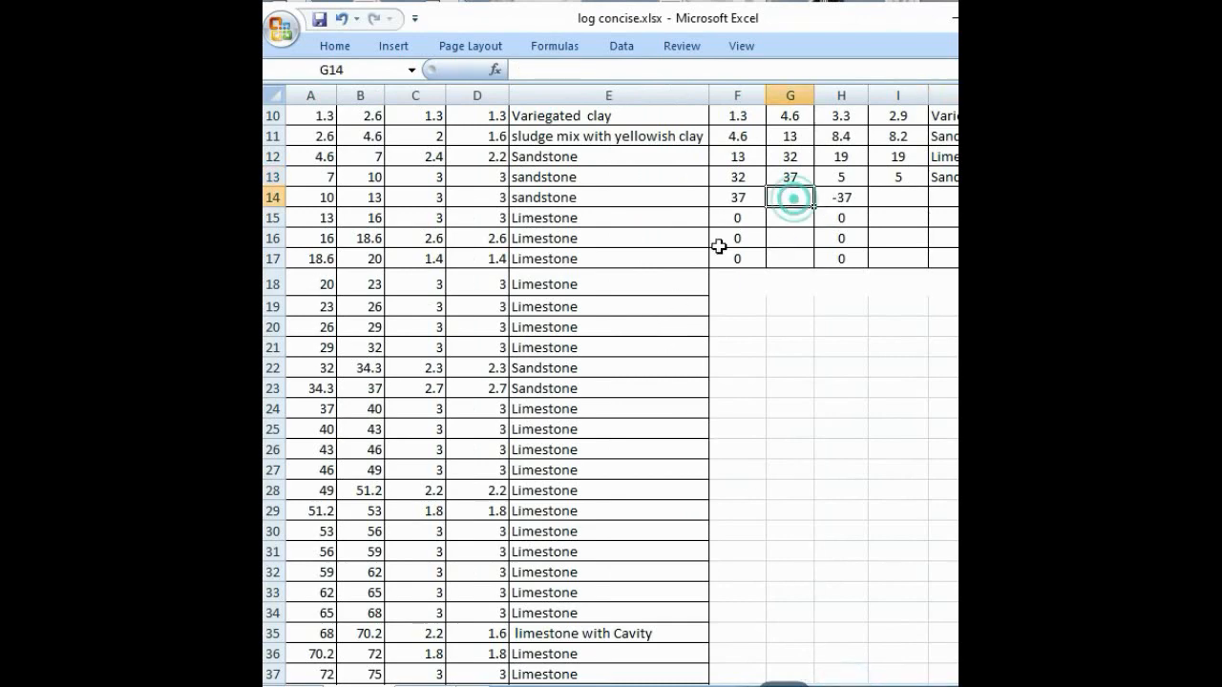
scroll(320, 461, "down", 2)
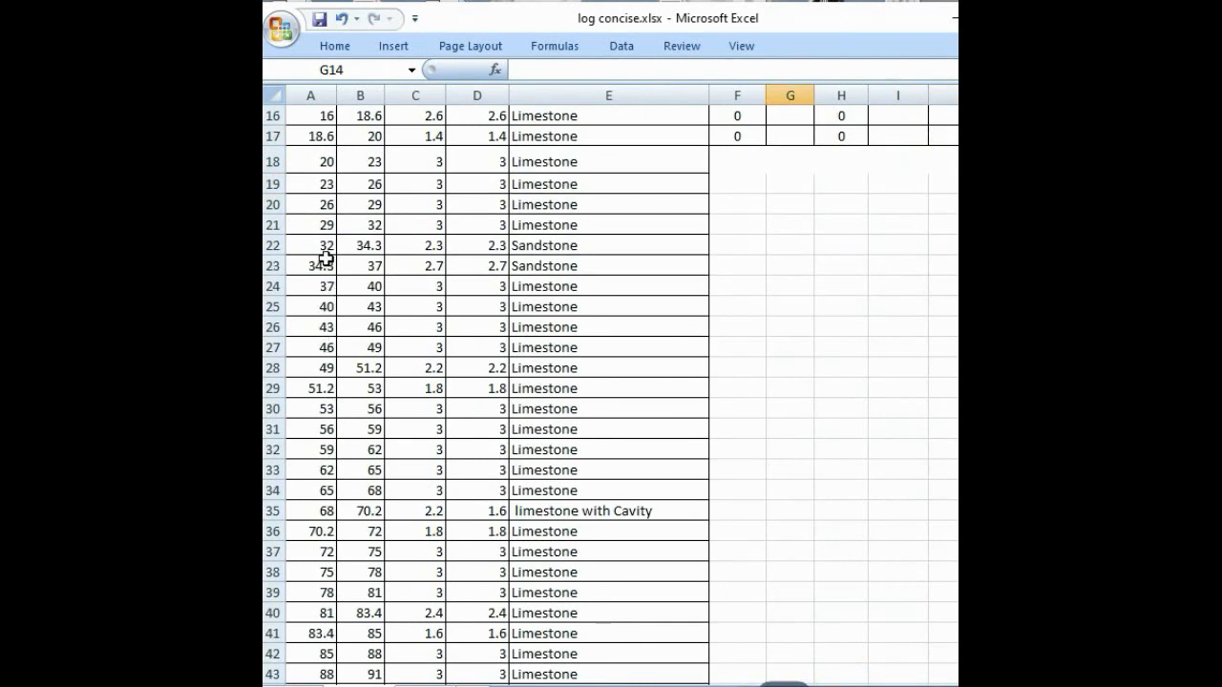
scroll(315, 414, "down", 2)
scroll(341, 317, "up", 1)
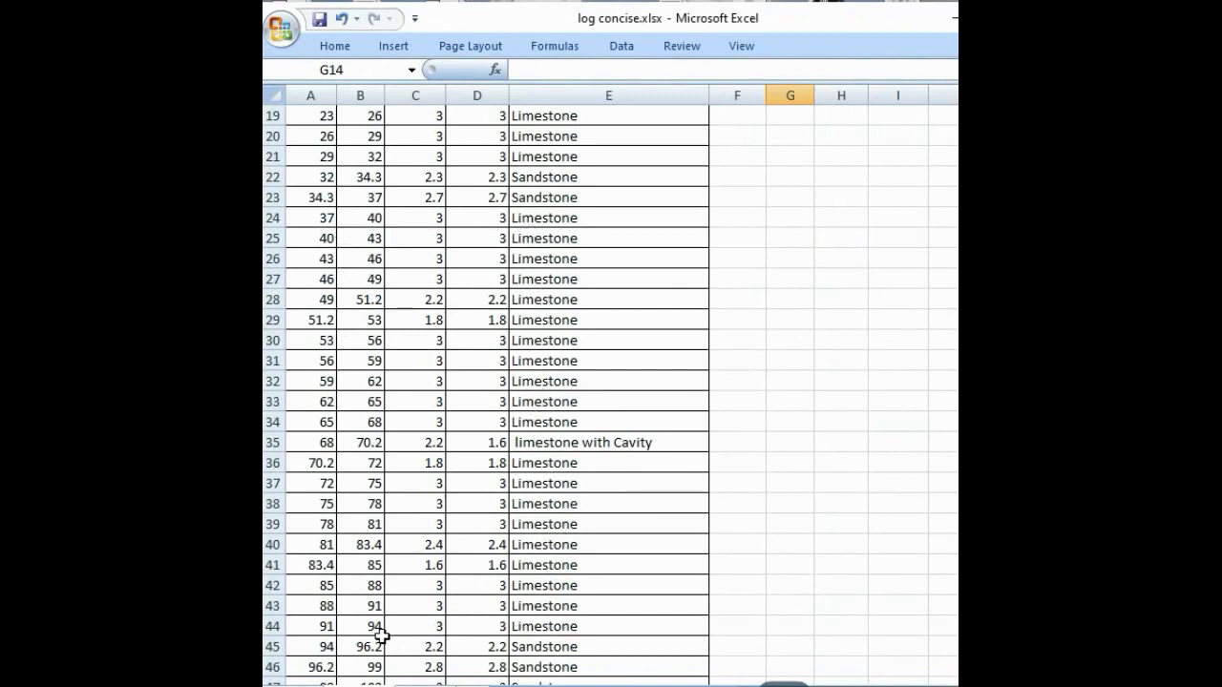
left_click(381, 635)
scroll(635, 532, "up", 2)
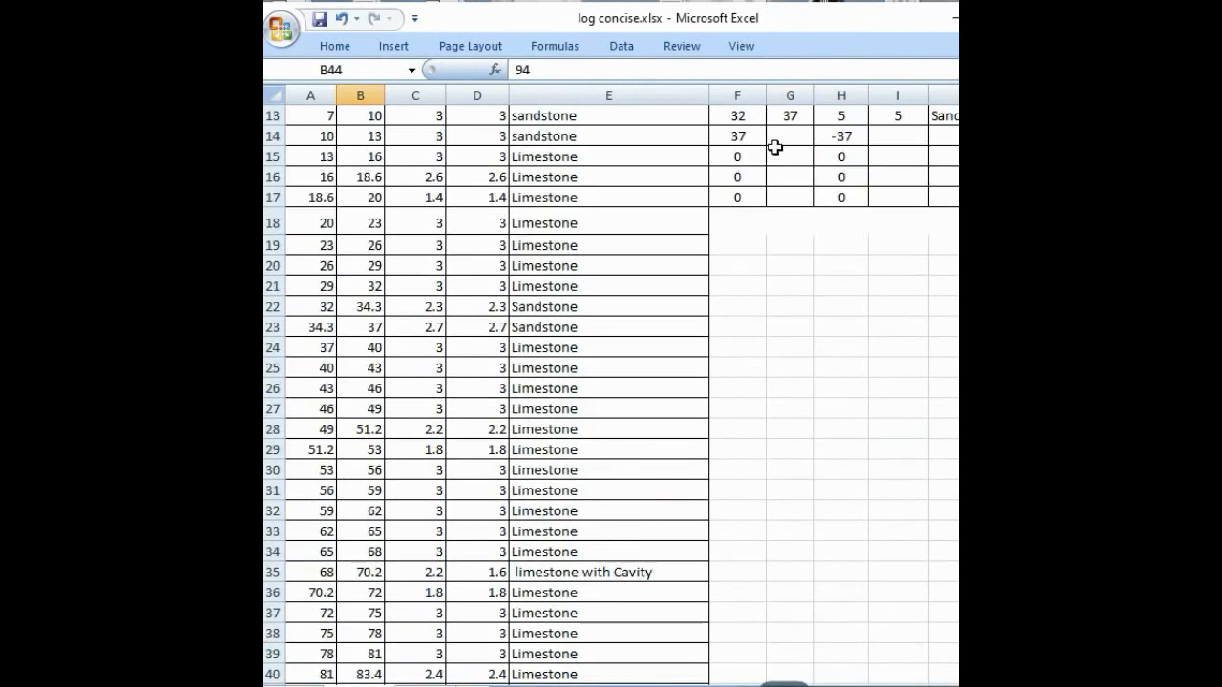
left_click(780, 138)
type("=")
scroll(379, 528, "down", 2)
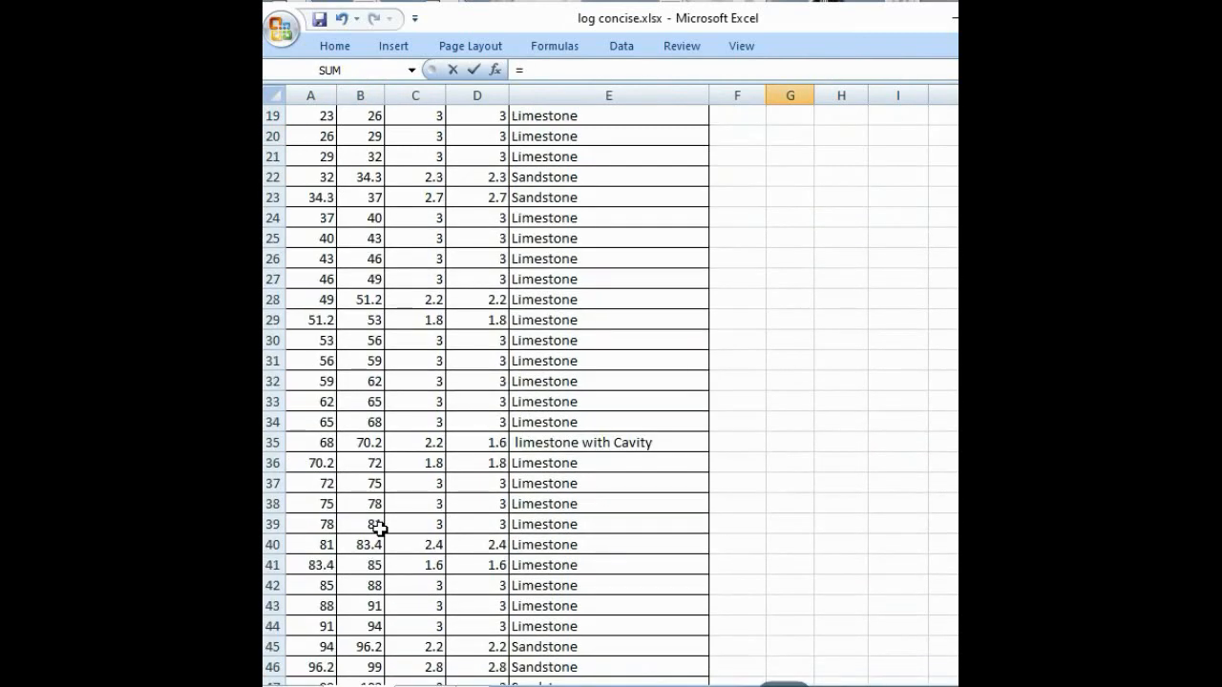
left_click(378, 626)
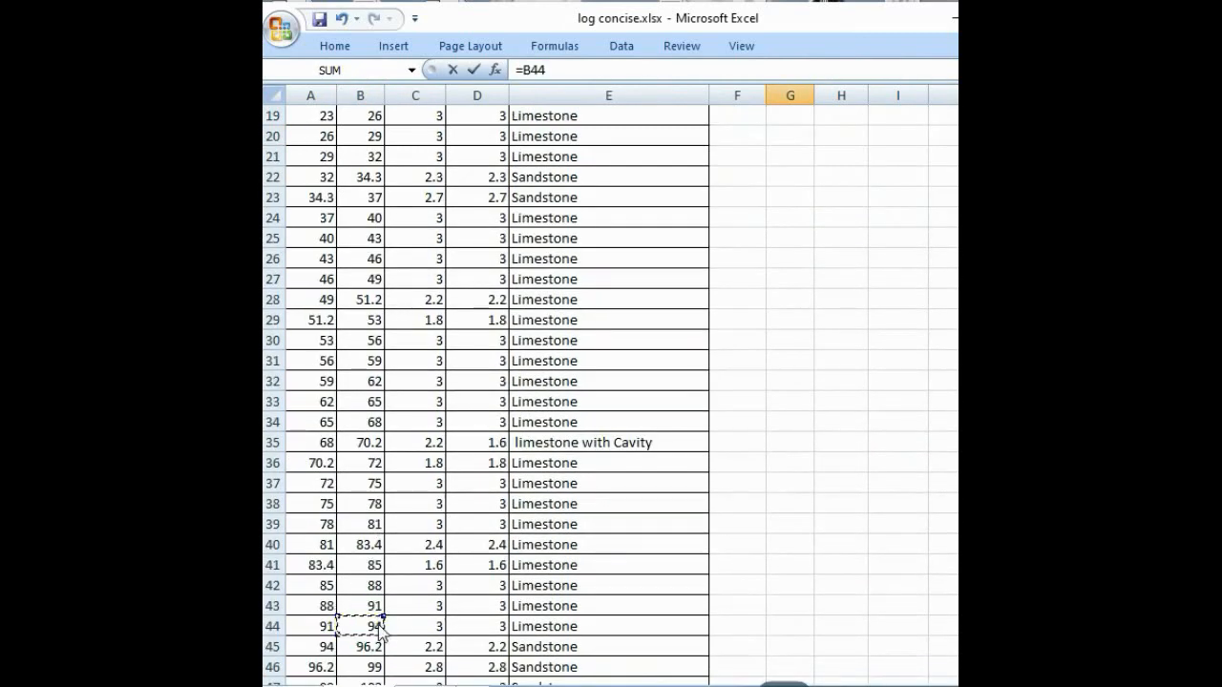
key("Return")
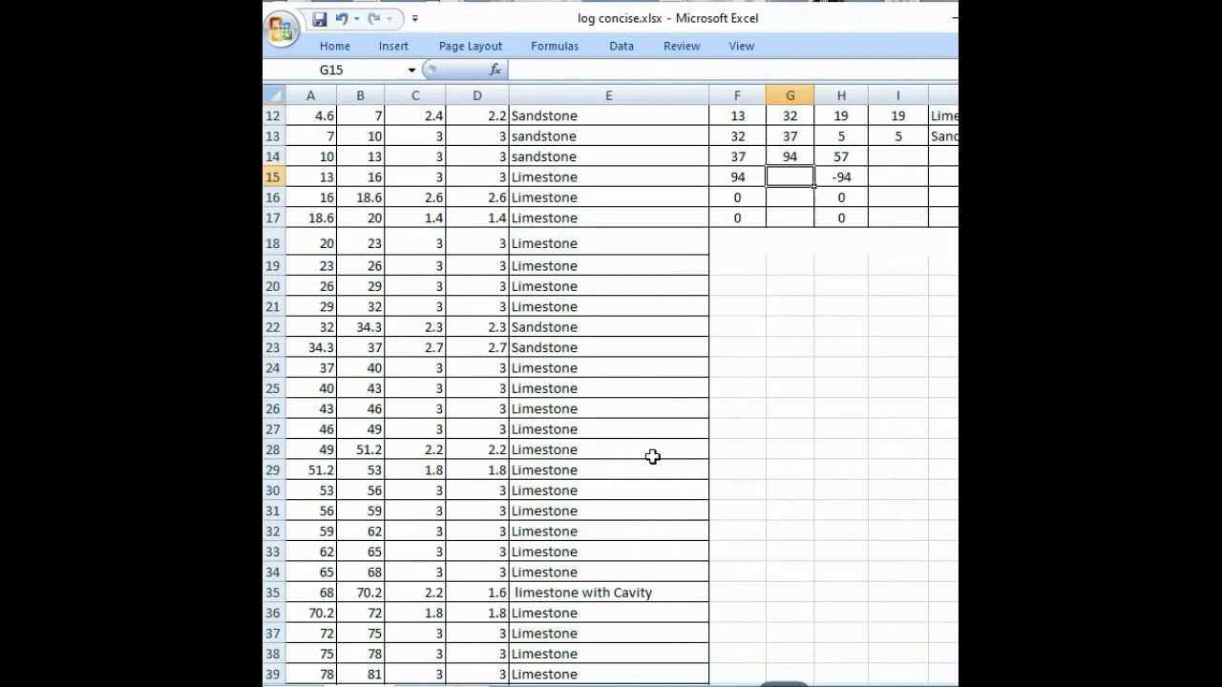
Step: Enter =SUM(D24:D44) in I14 as the sixth interval's core recovery
left_click(901, 163)
type("=")
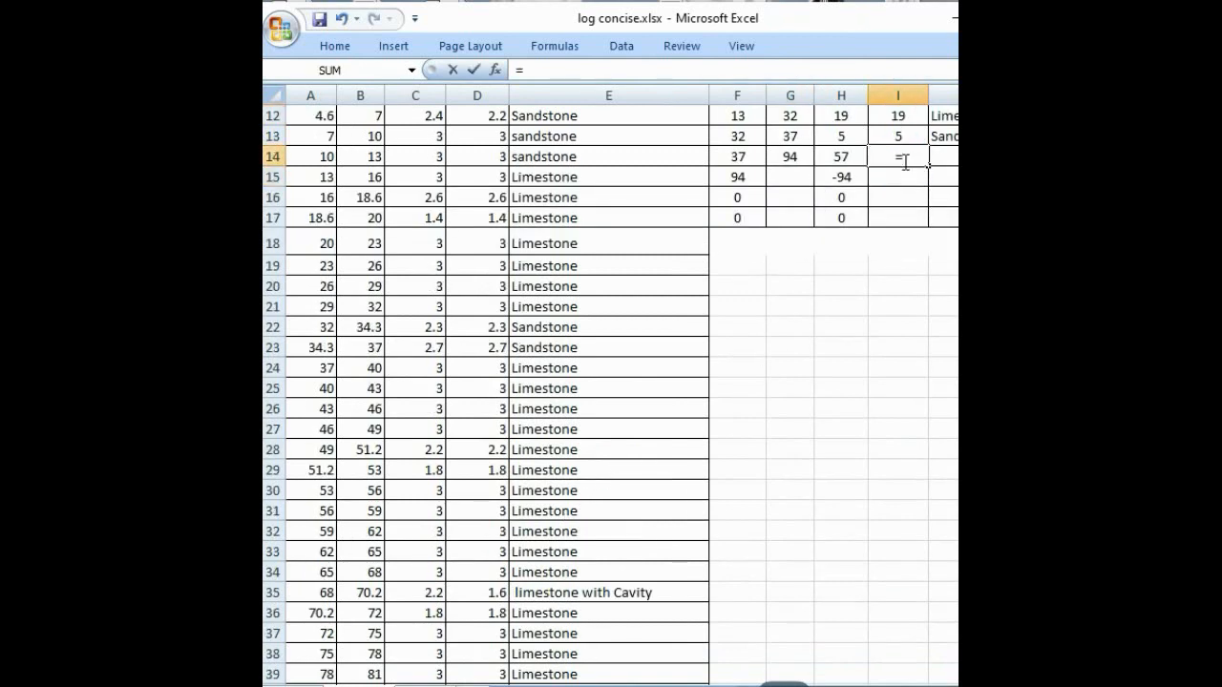
type("SUM(")
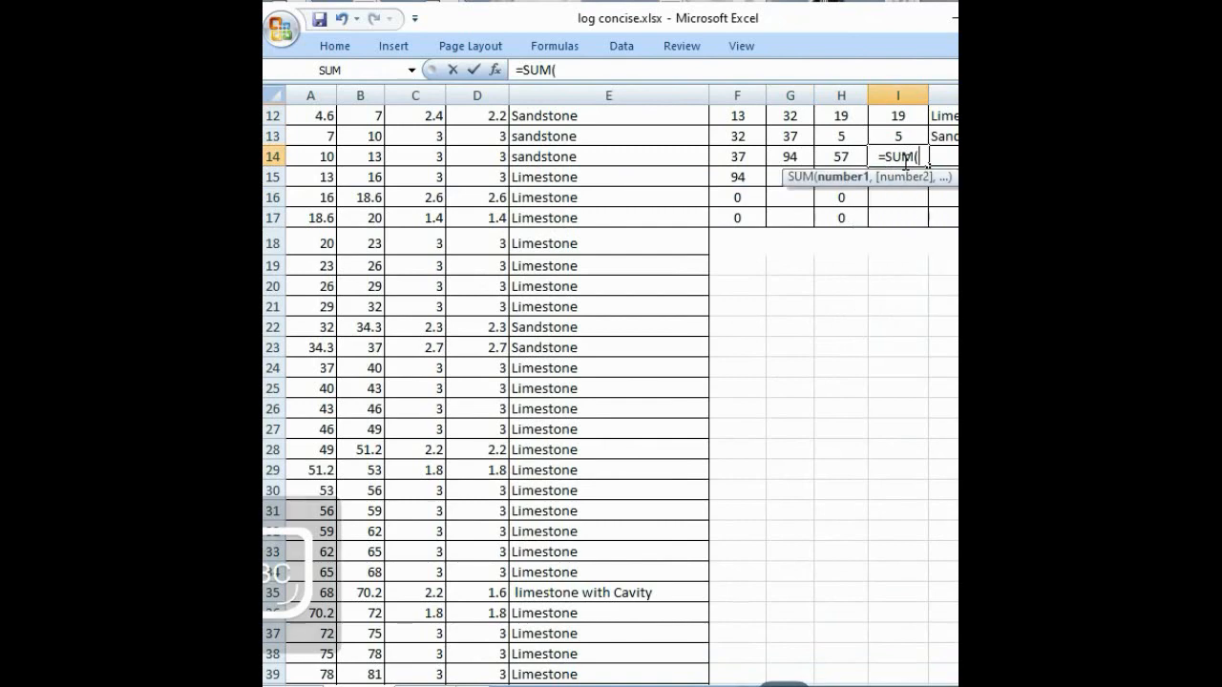
scroll(378, 537, "down", 2)
scroll(380, 537, "up", 3)
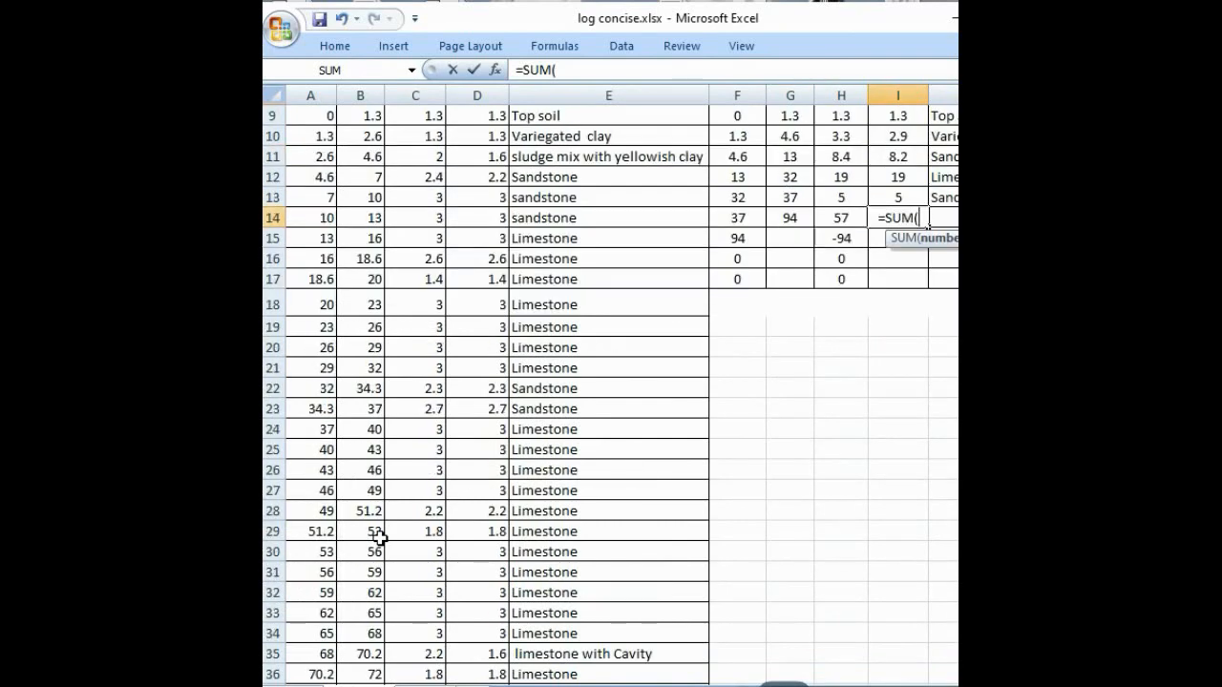
scroll(359, 497, "down", 2)
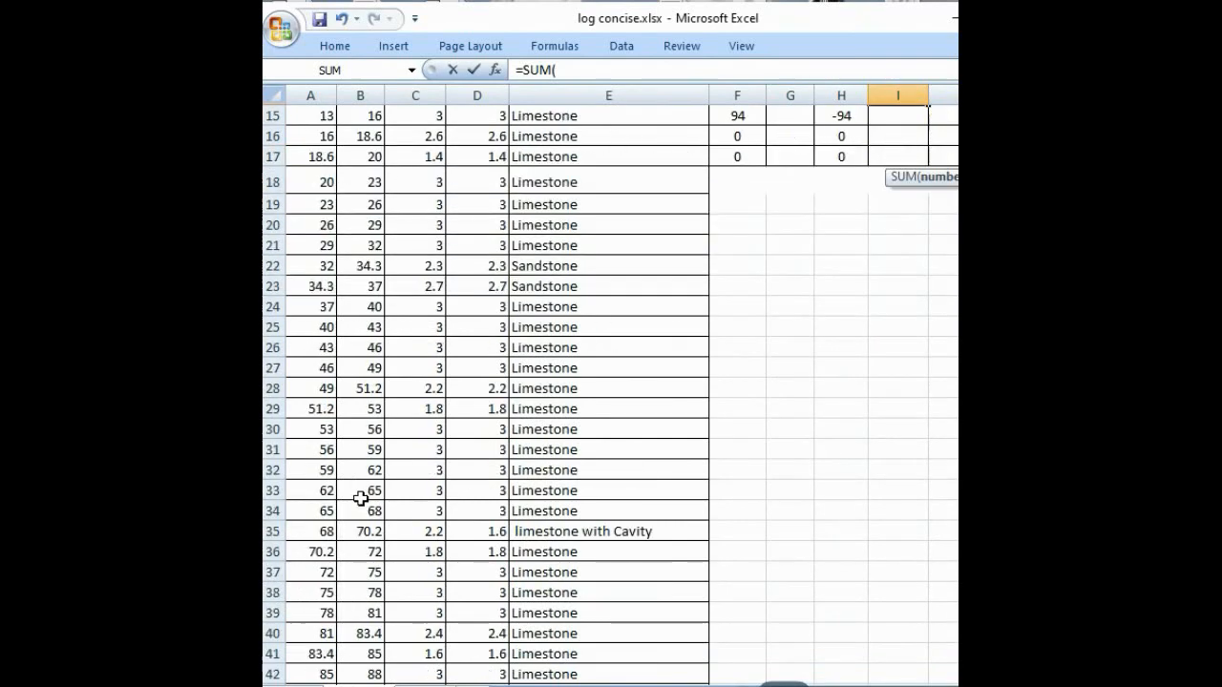
scroll(360, 497, "down", 1)
scroll(334, 339, "up", 1)
left_click(460, 306)
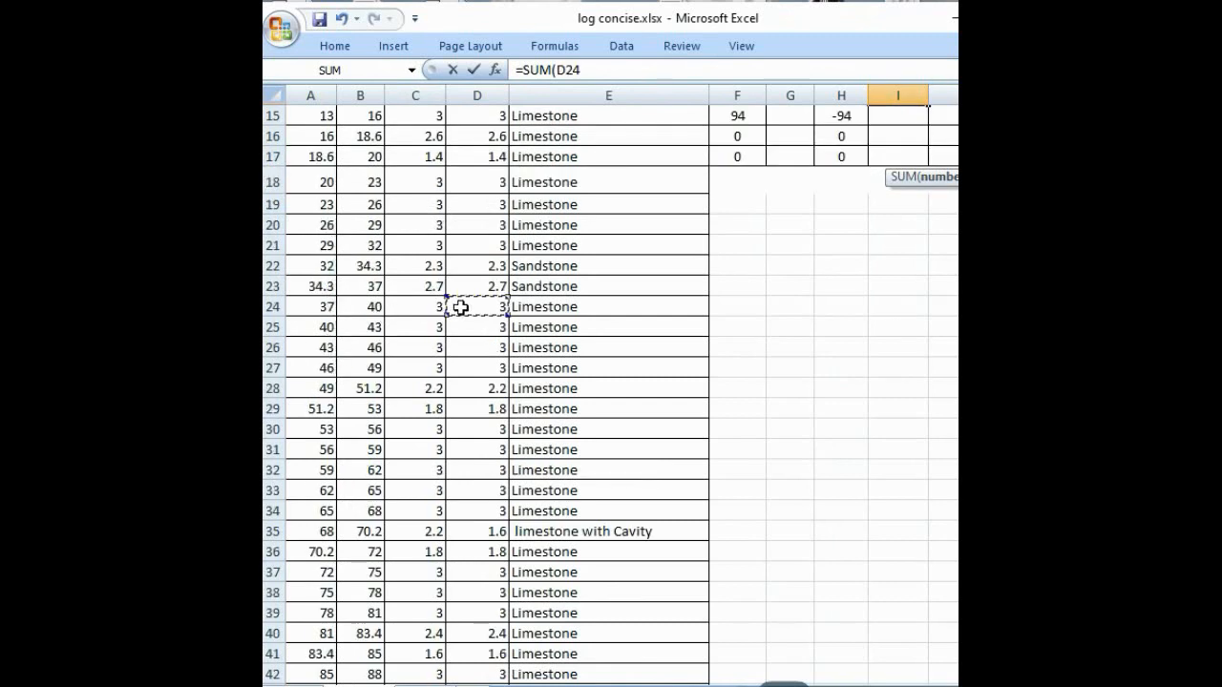
type(":")
key("BackSpace")
key("BackSpace")
key("BackSpace")
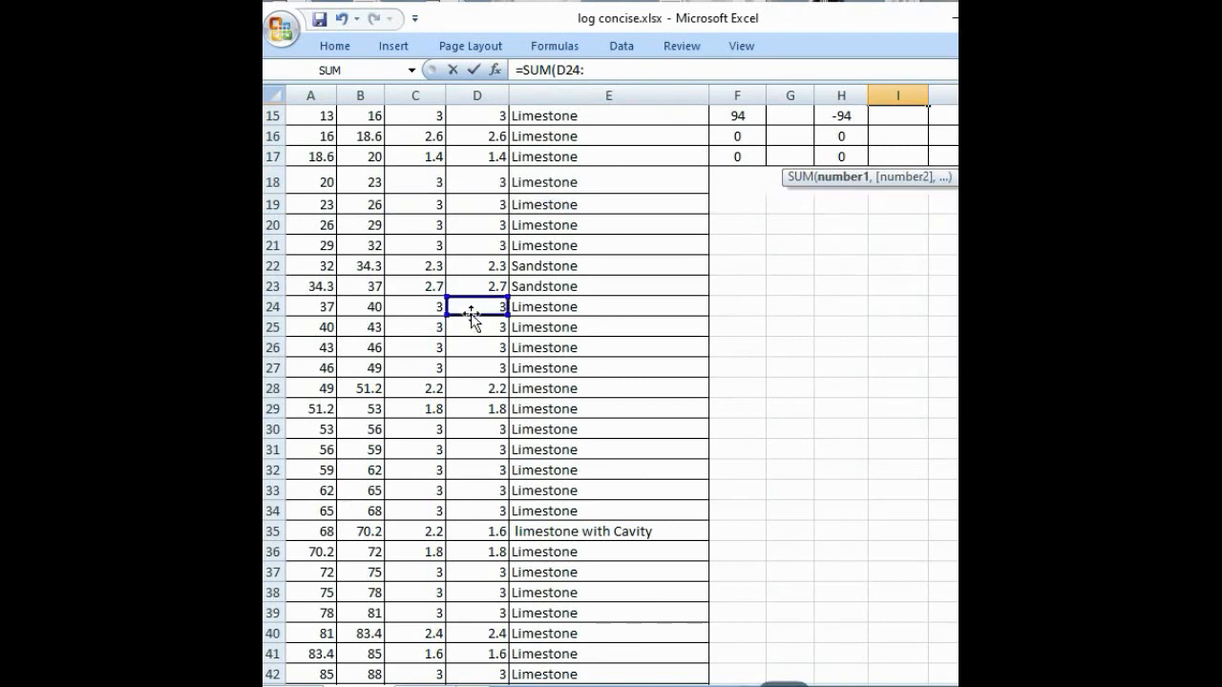
scroll(470, 430, "down", 2)
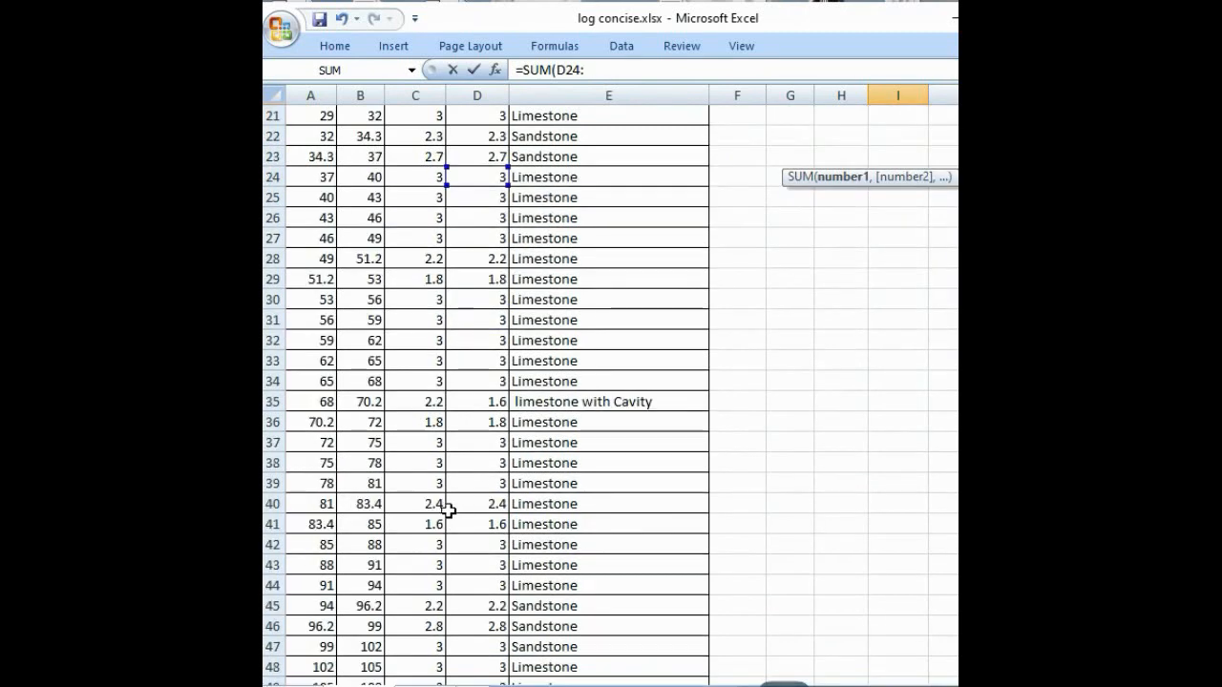
left_click(465, 585)
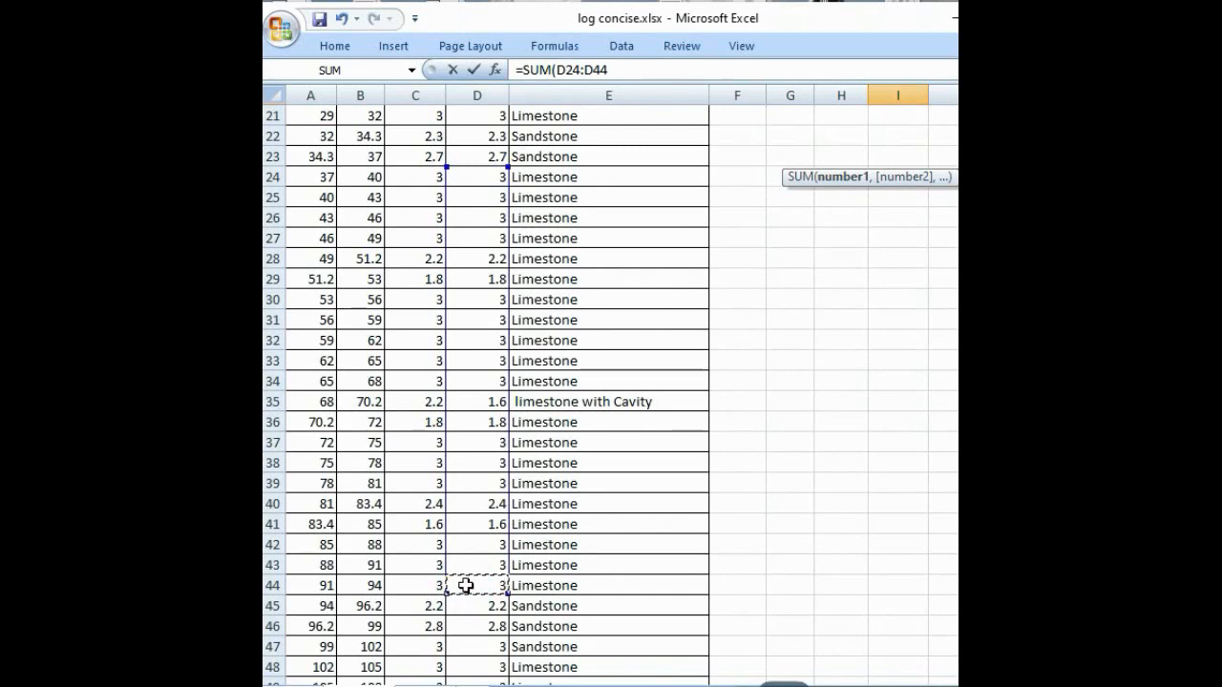
key("Return")
scroll(833, 442, "up", 3)
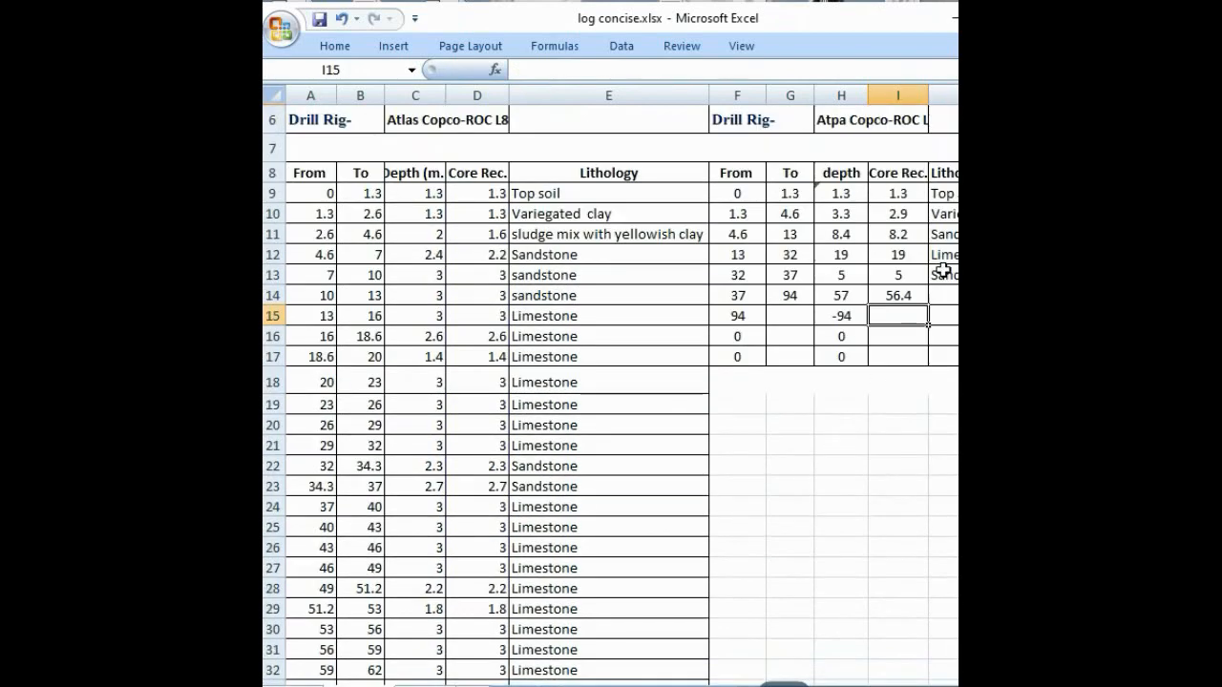
Step: Enter Limestone as the sixth interval's lithology in J14
left_click(938, 295)
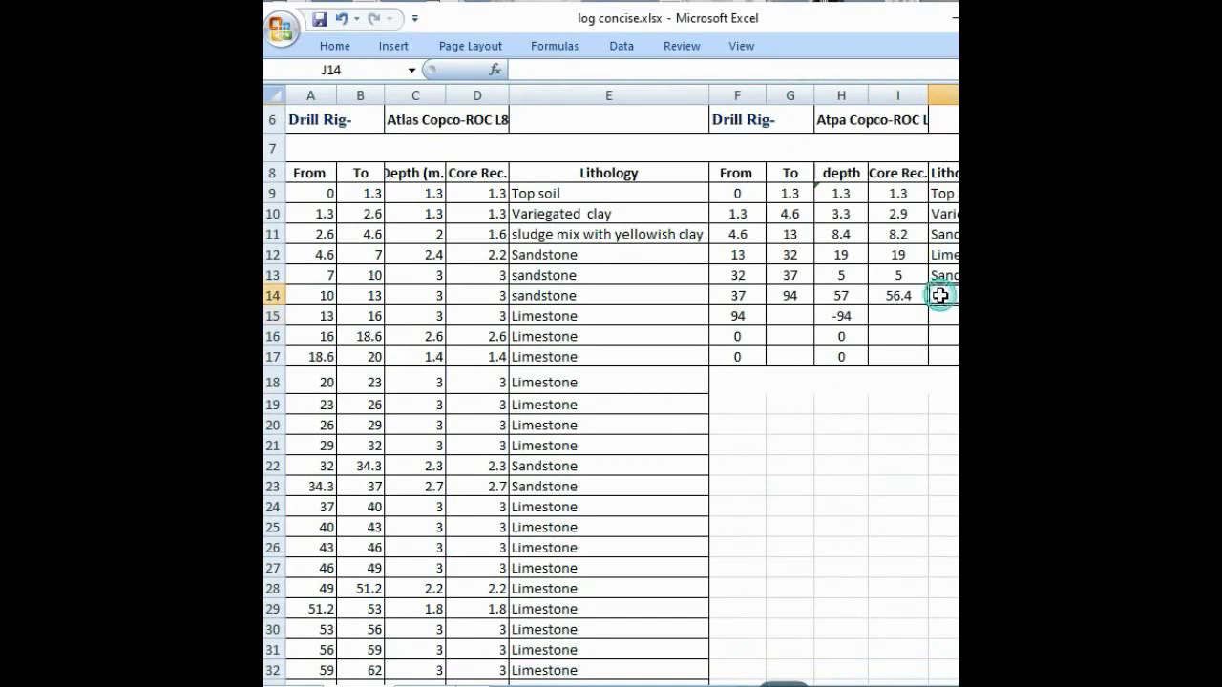
type("limestone")
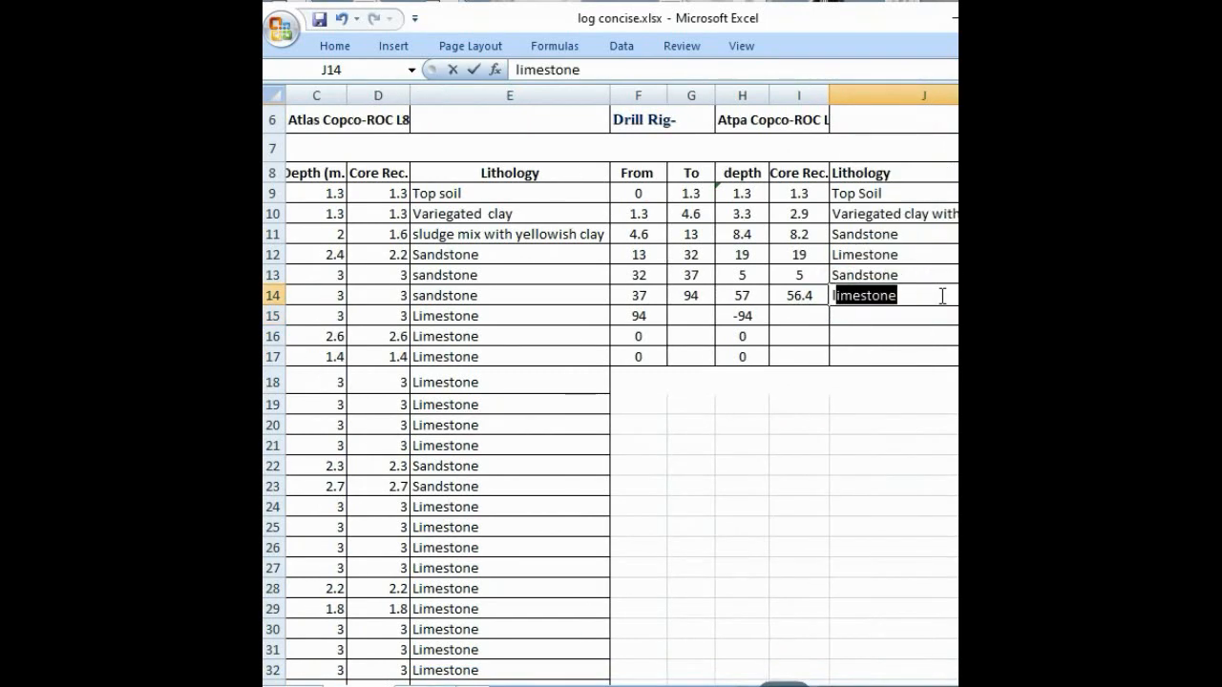
key("Return")
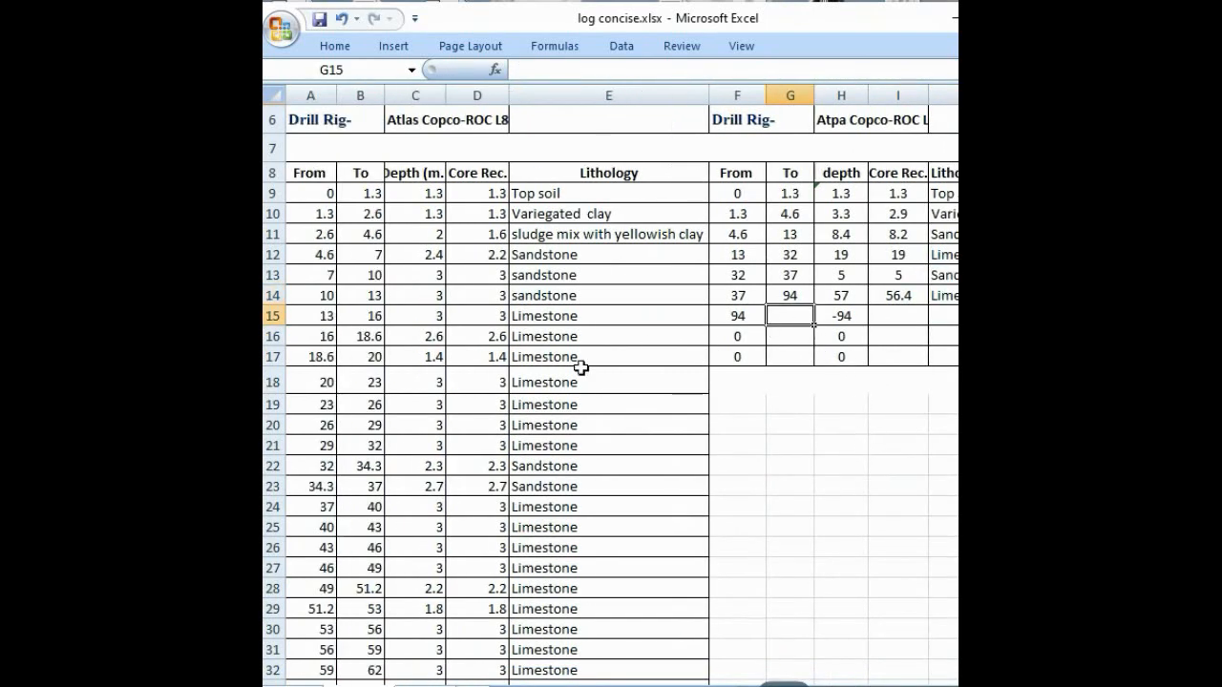
Step: Set the seventh interval's To value in G15 to =B47, the end of the third sandstone run
scroll(392, 503, "down", 3)
scroll(392, 502, "down", 9)
scroll(344, 310, "up", 1)
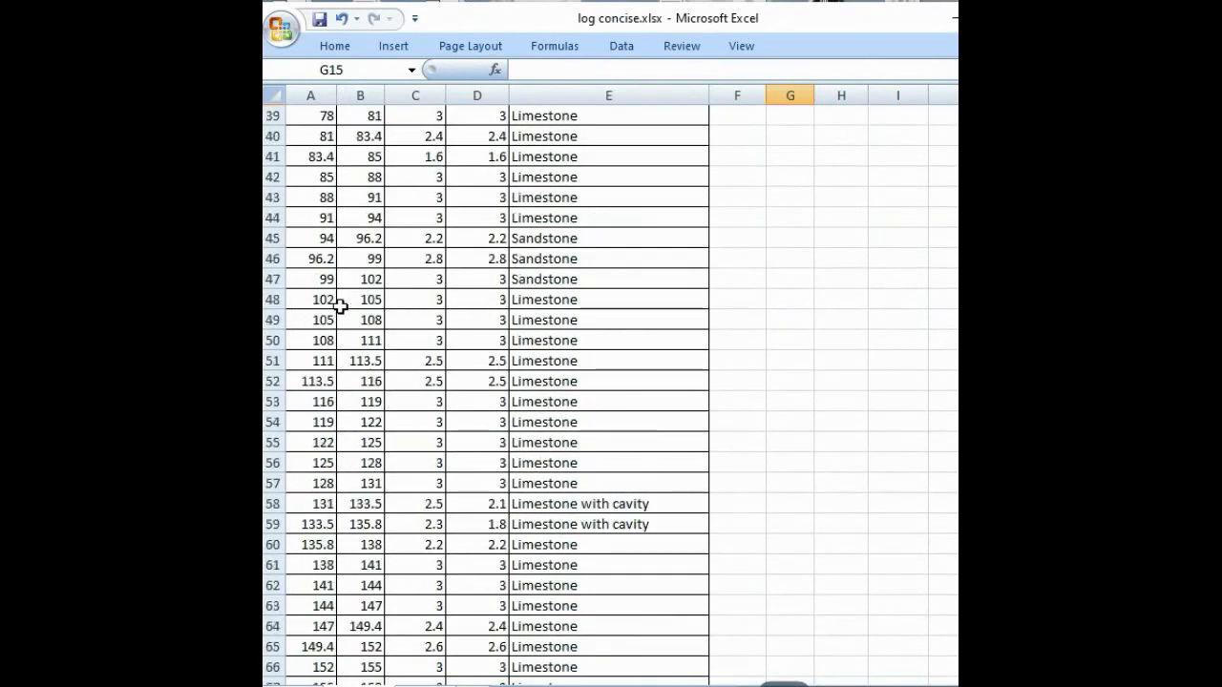
scroll(336, 246, "up", 2)
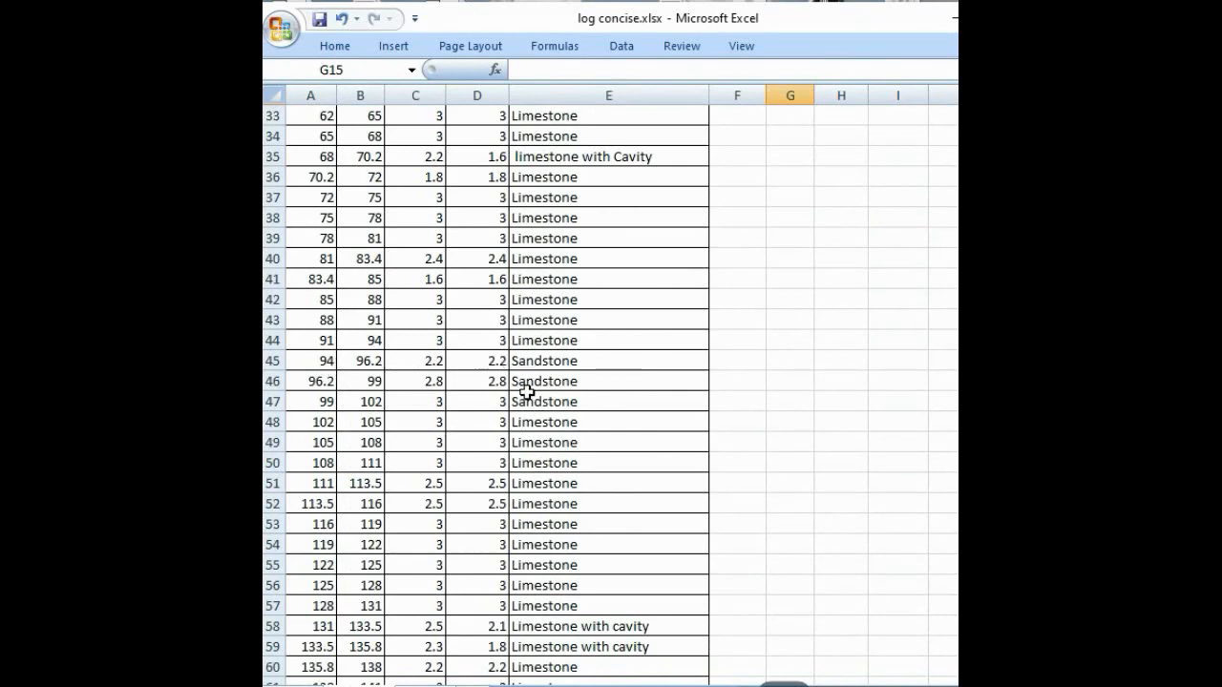
left_click(380, 402)
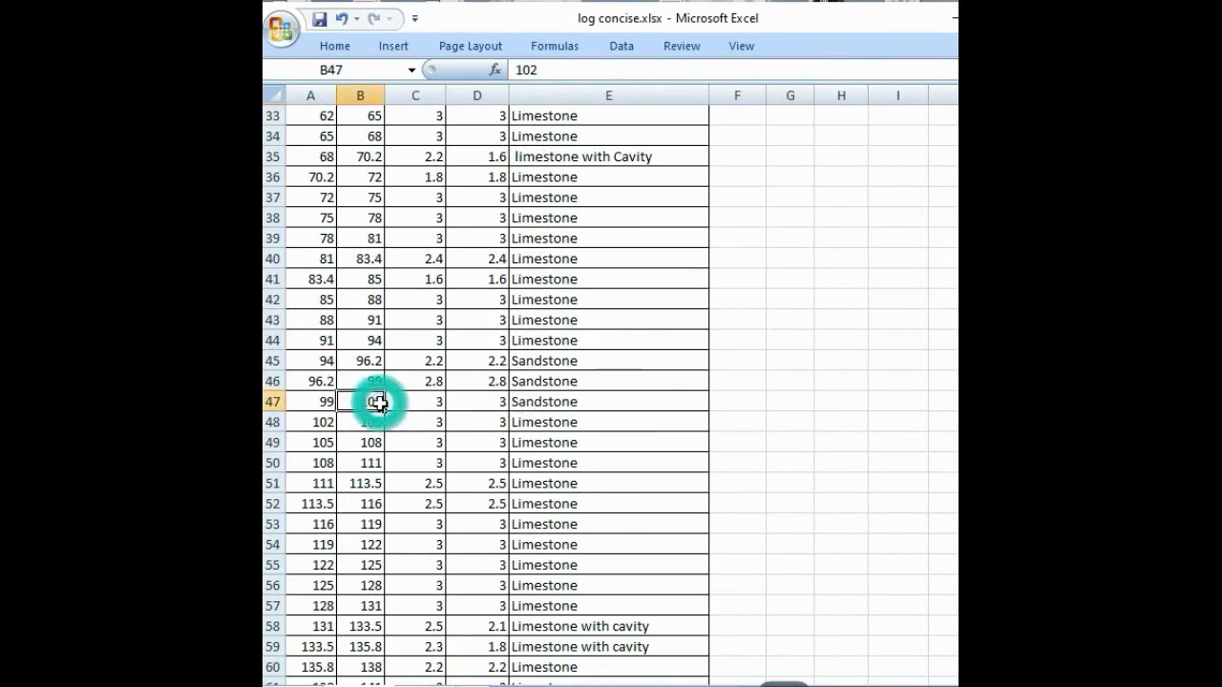
scroll(591, 423, "up", 9)
left_click(811, 316)
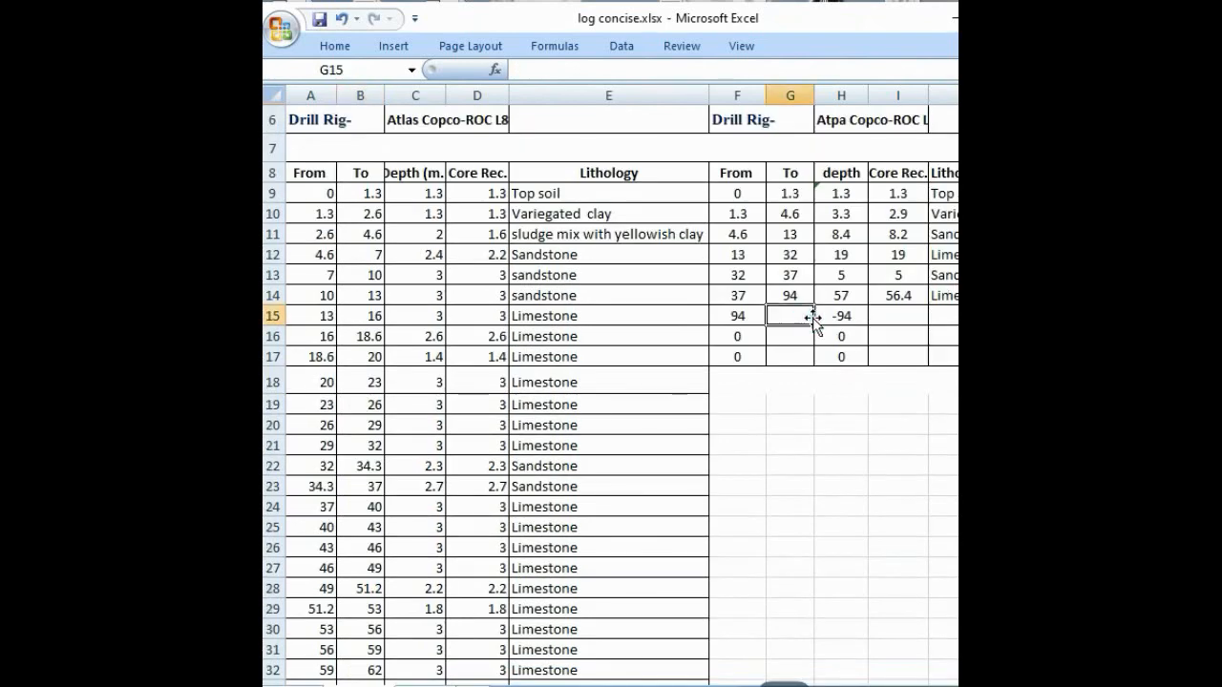
type("=")
scroll(492, 442, "down", 8)
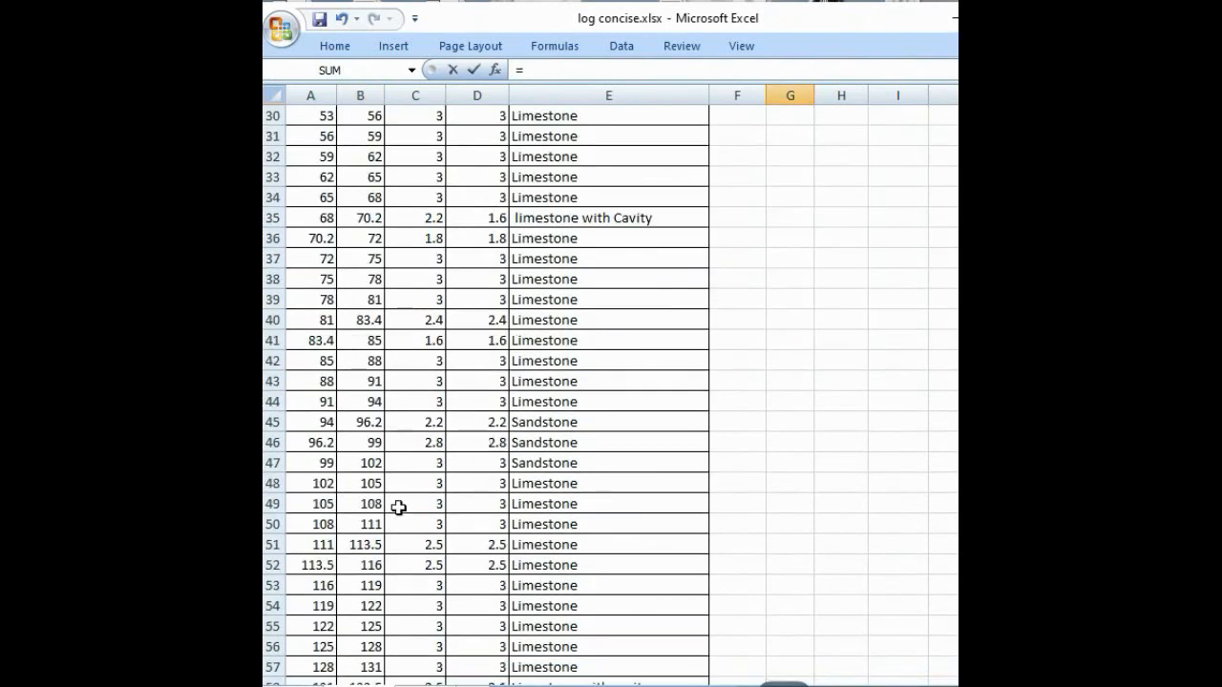
left_click(383, 466)
key("Return")
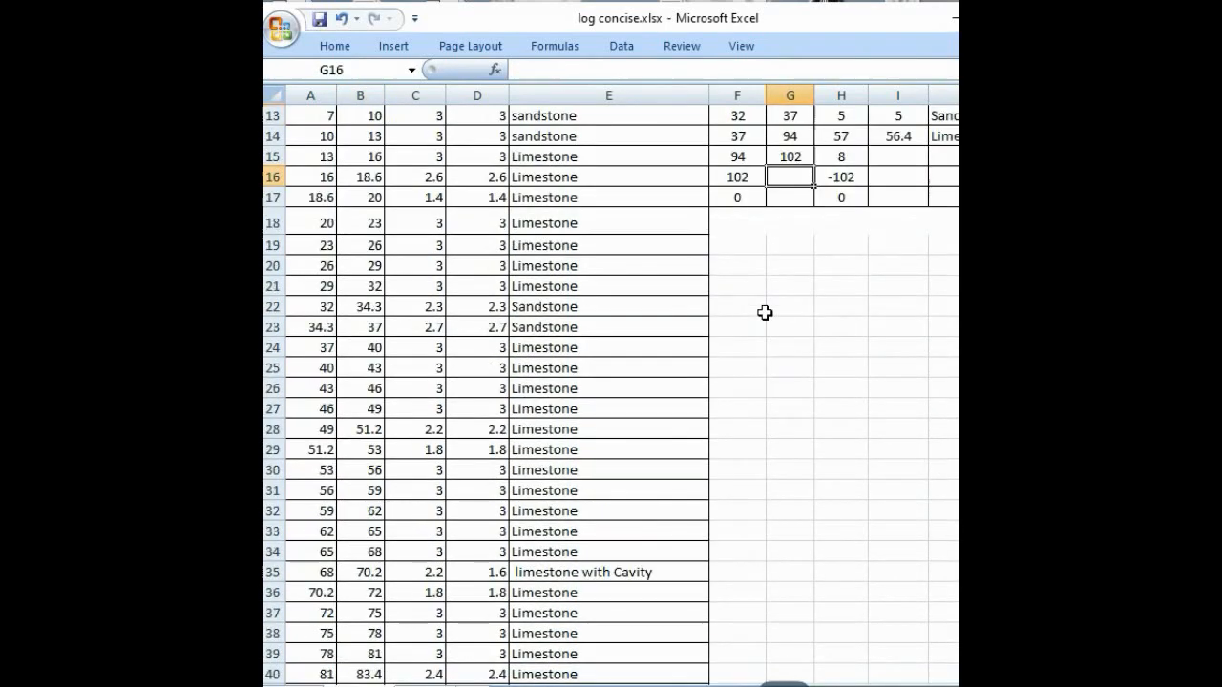
Step: Enter =SUM(D45:D47) in I15 as the seventh interval's core recovery
left_click(900, 158)
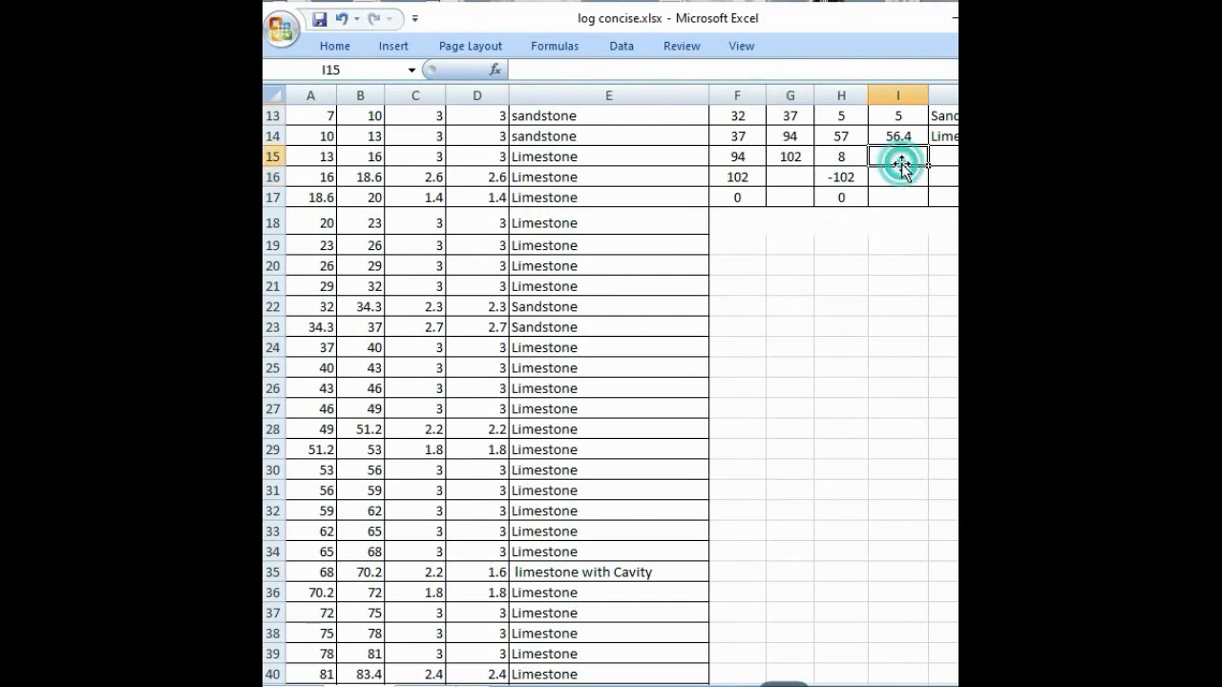
type("=SUM")
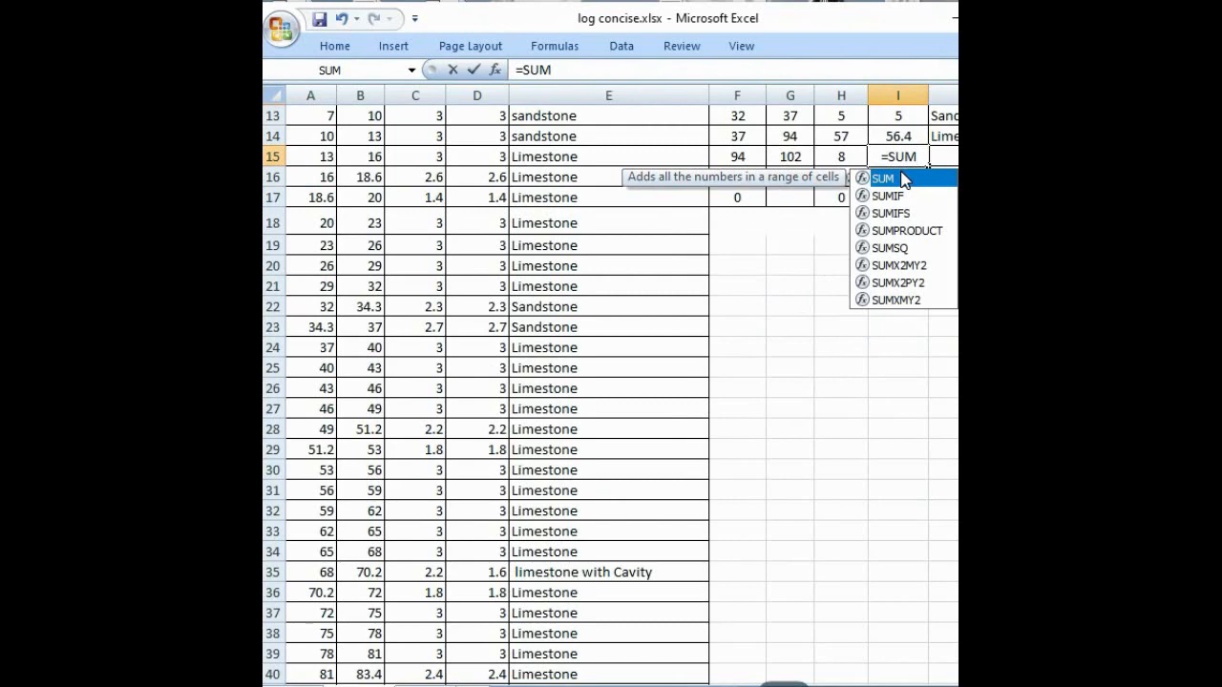
double_click(903, 178)
scroll(359, 492, "down", 5)
scroll(358, 491, "up", 5)
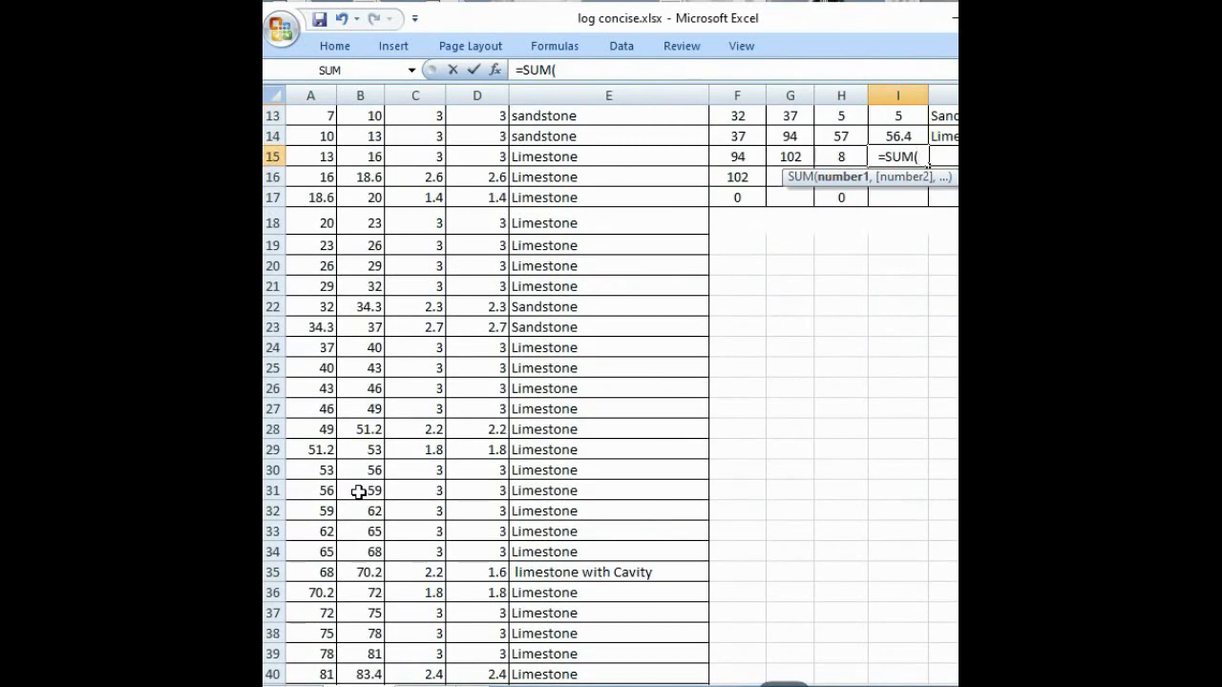
scroll(359, 492, "down", 4)
left_click(481, 527)
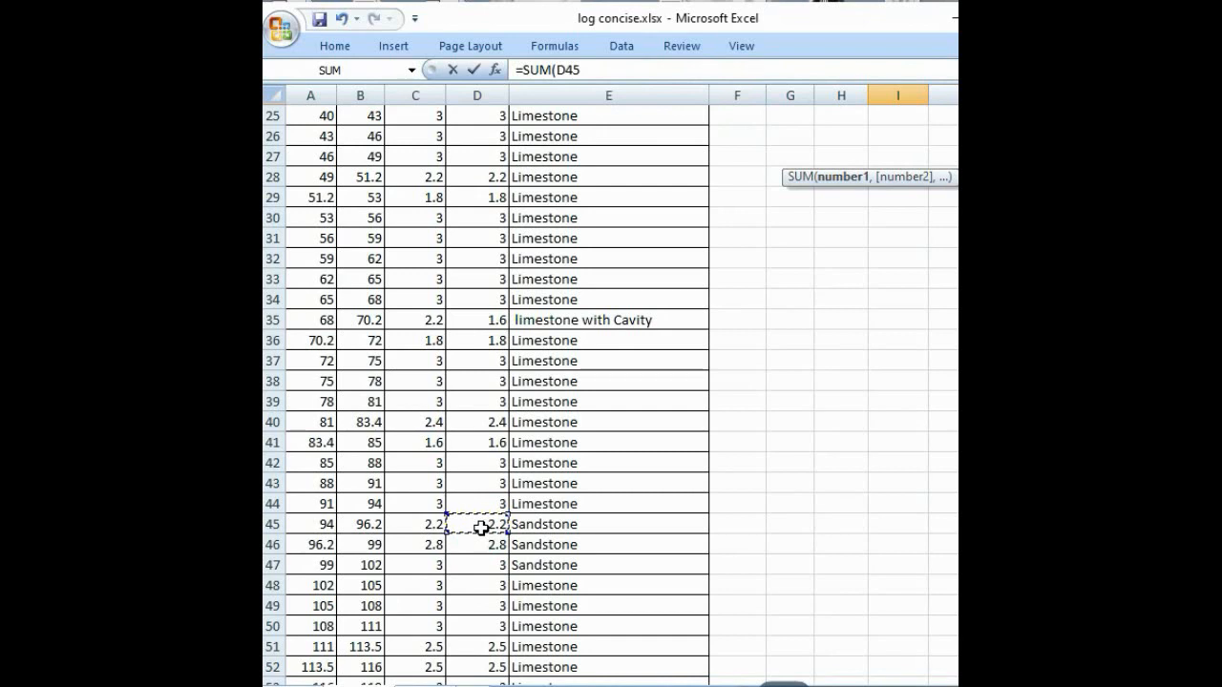
type(":")
key("BackSpace")
key("BackSpace")
key("BackSpace")
left_click(480, 570)
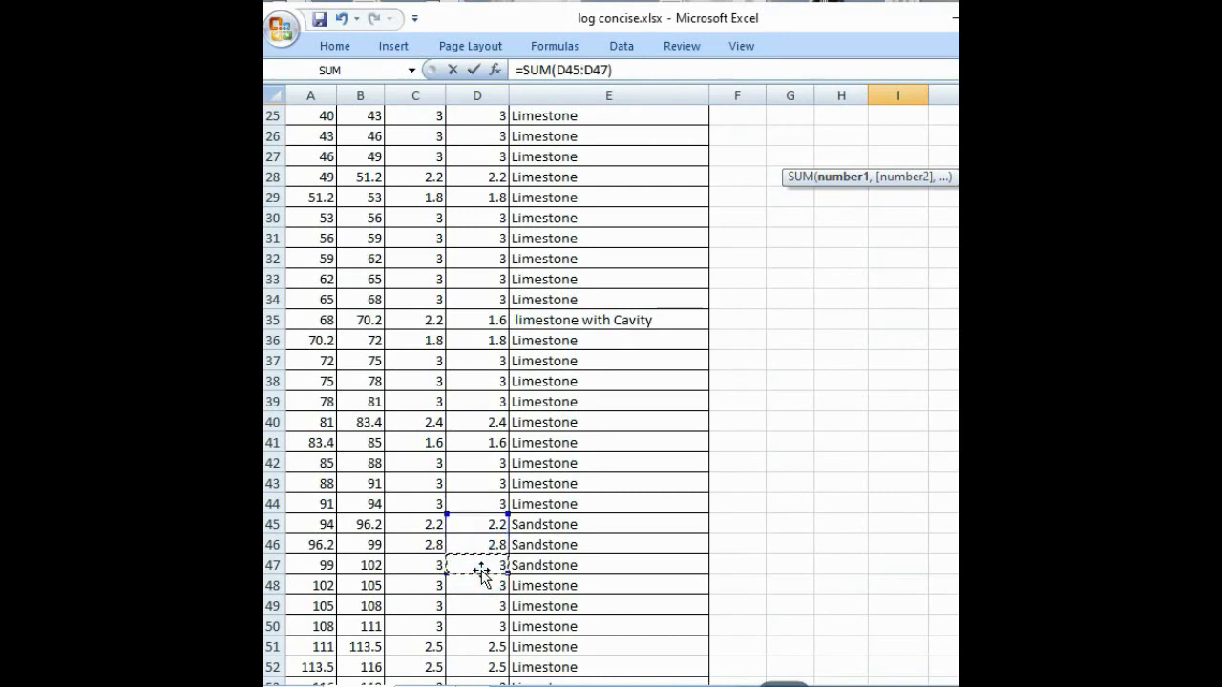
key("Return")
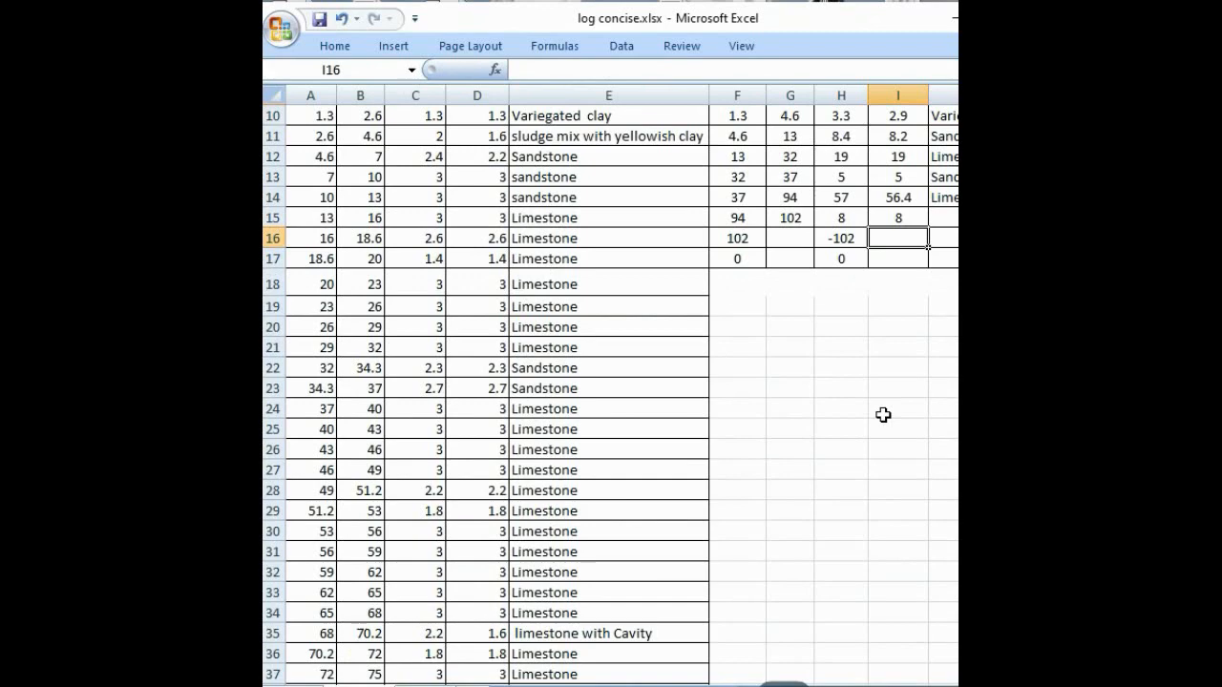
Step: Check the source rows 45 to 47 and enter Sandstone as the seventh interval's lithology in J15
scroll(489, 464, "down", 7)
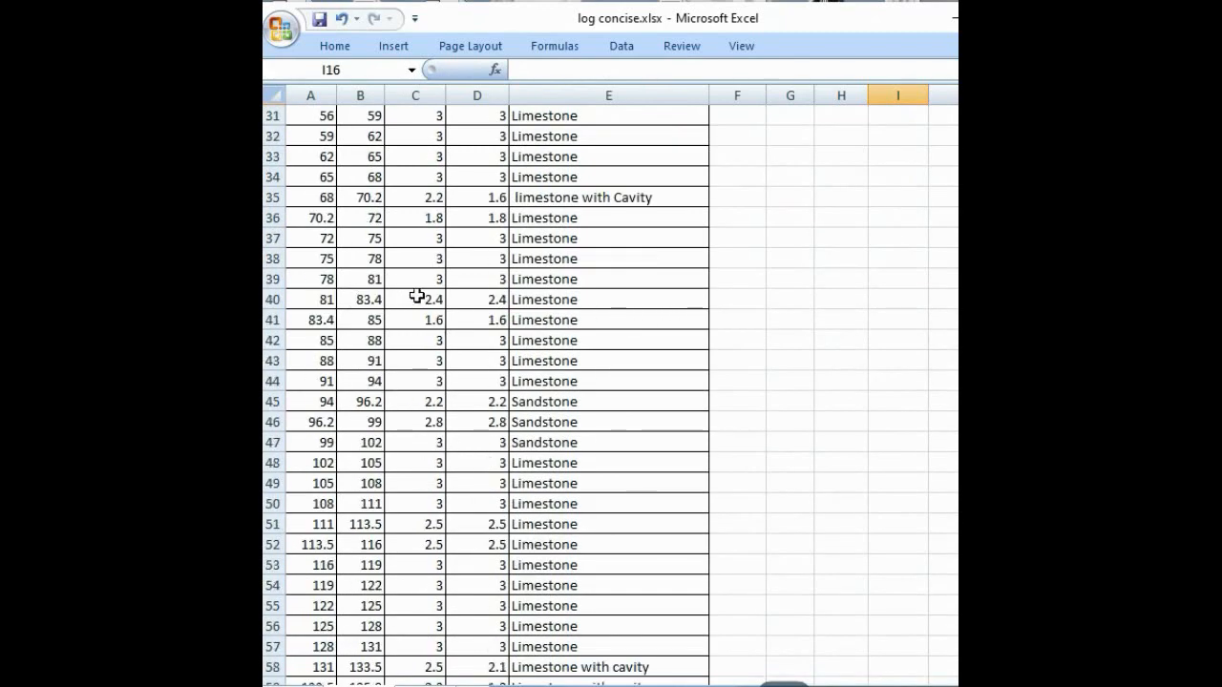
scroll(417, 298, "up", 1)
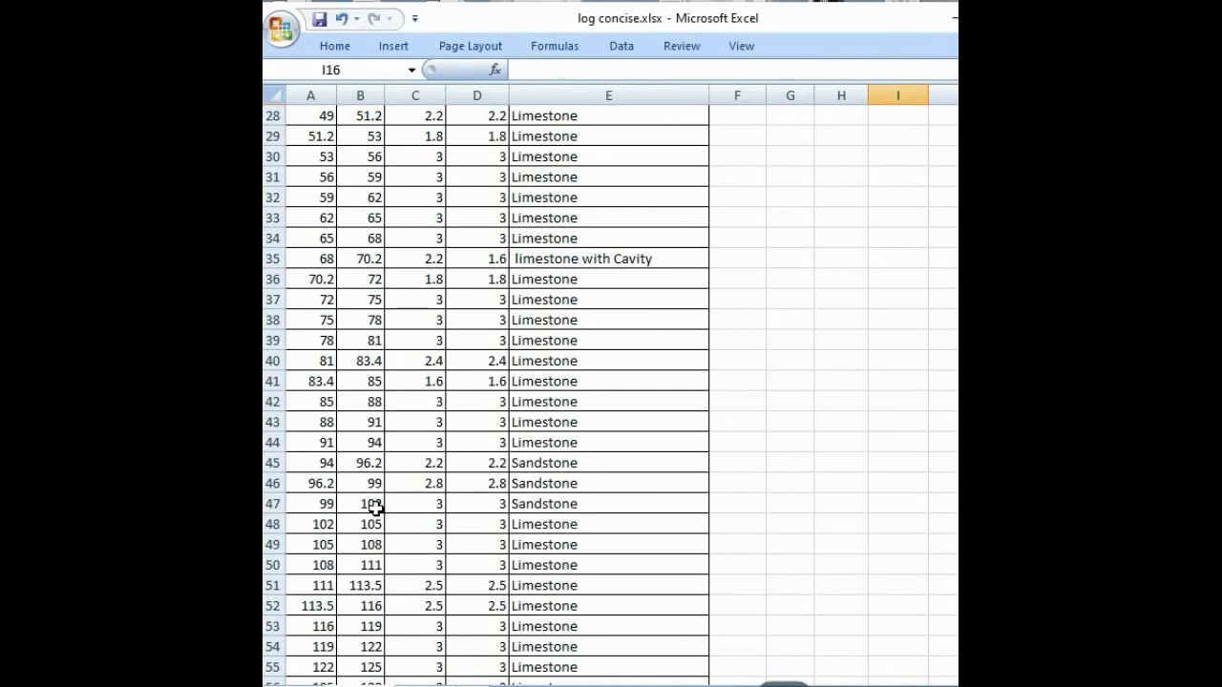
left_click_drag(470, 466, 472, 498)
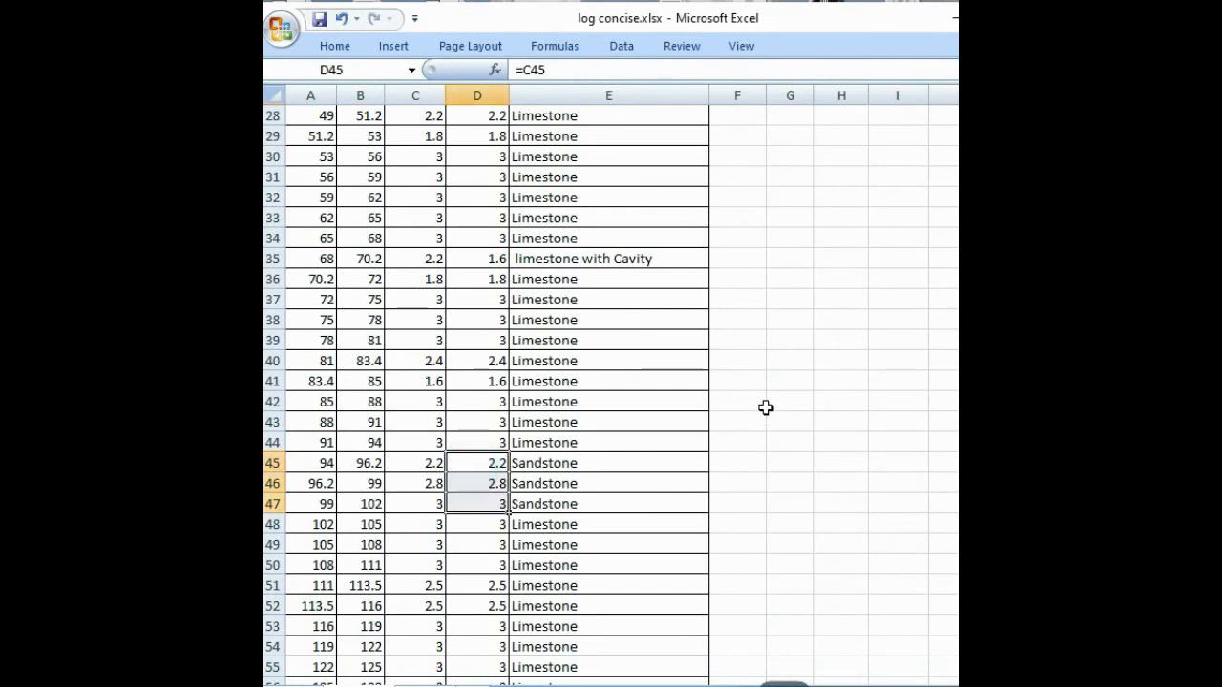
scroll(767, 406, "up", 7)
left_click(940, 289)
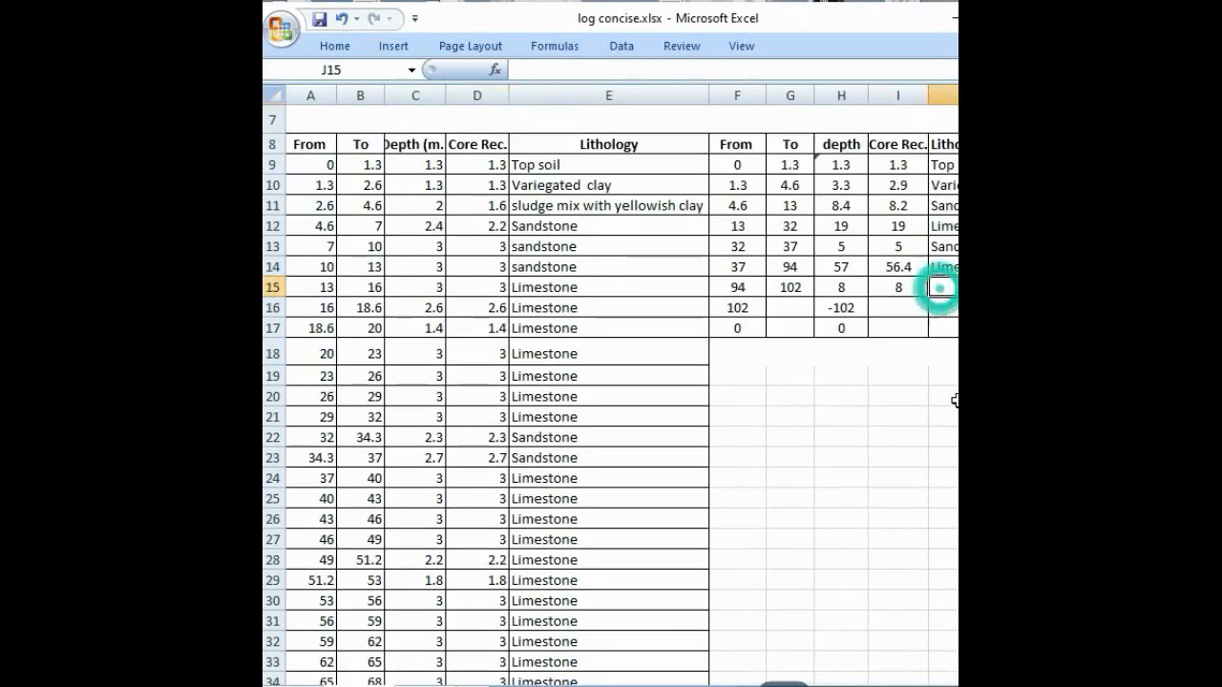
type("San")
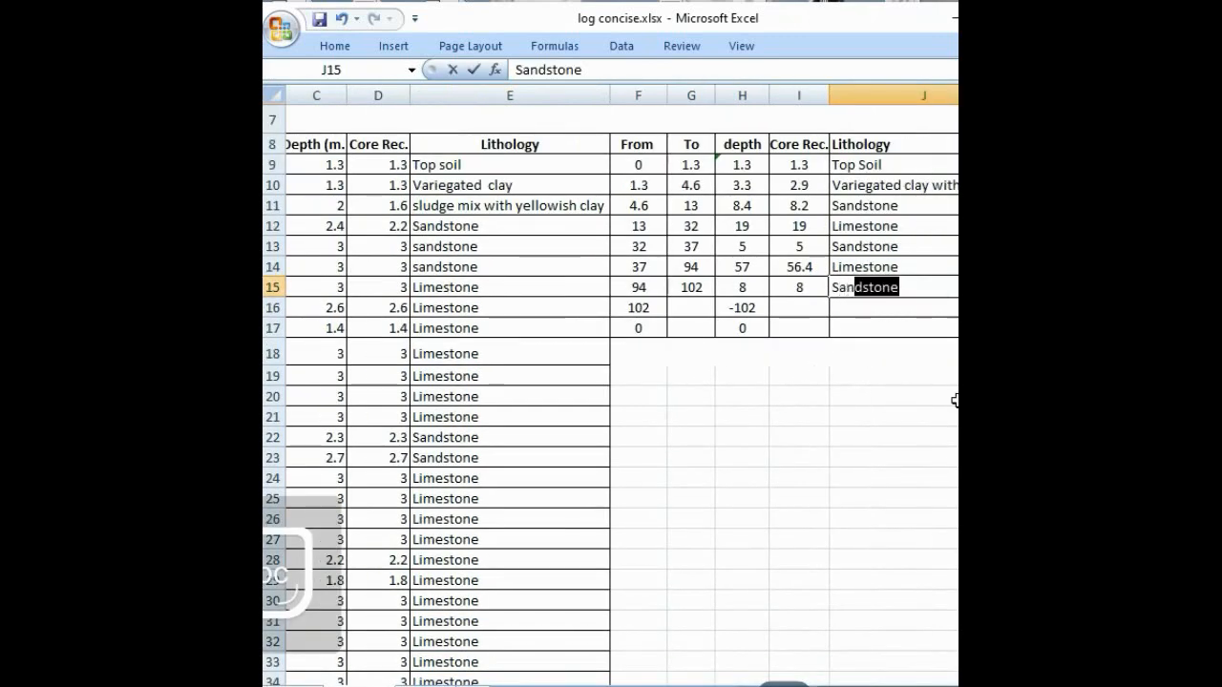
type("dstom")
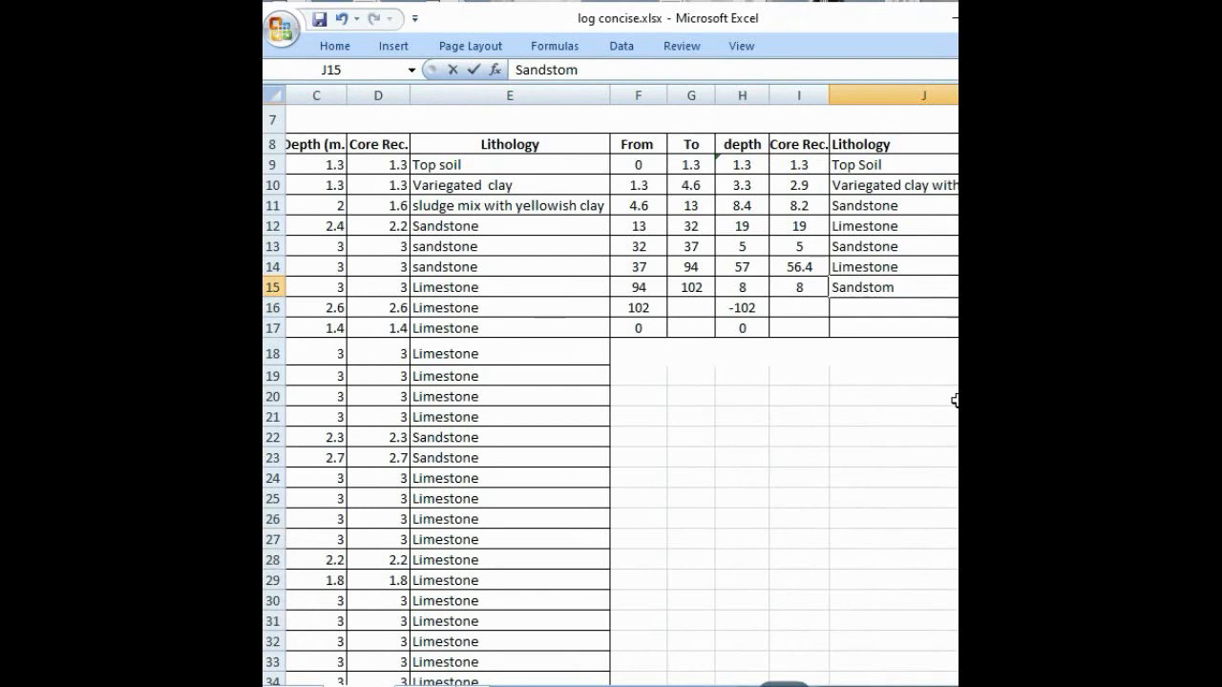
key("BackSpace")
type("ne")
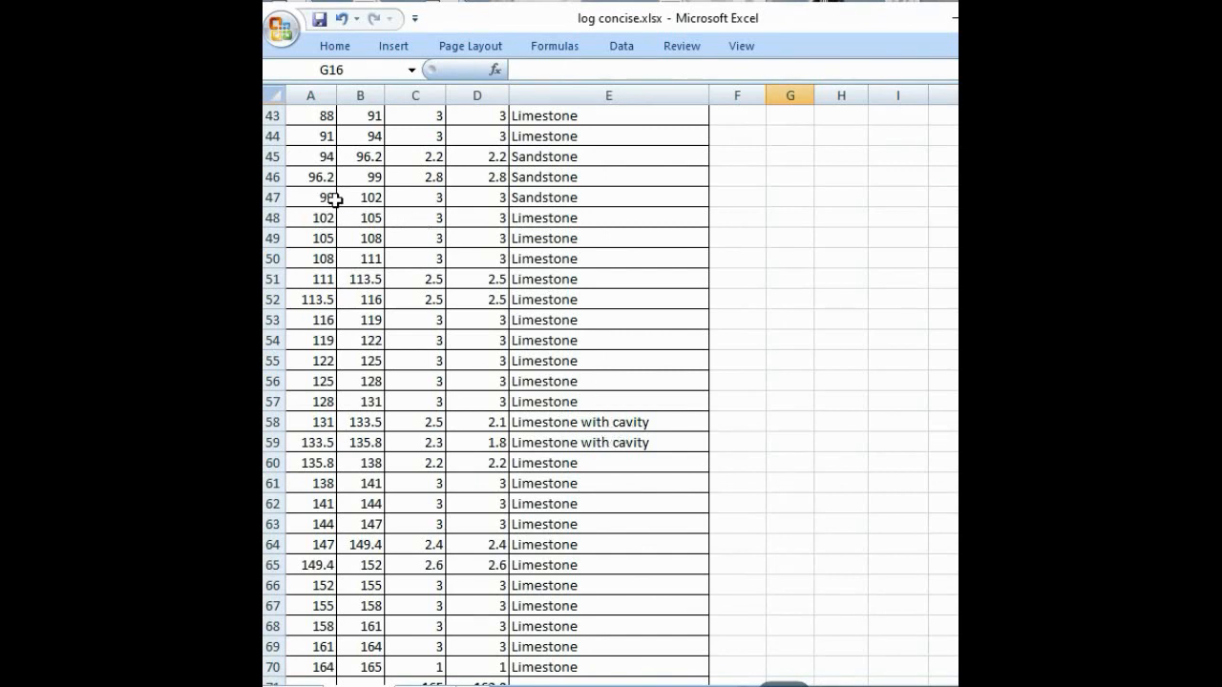
Step: Set the eighth interval's To value in G16 to =B70, the end of the hole, and clear the surplus formulas in F17:H17
scroll(400, 578, "down", 2)
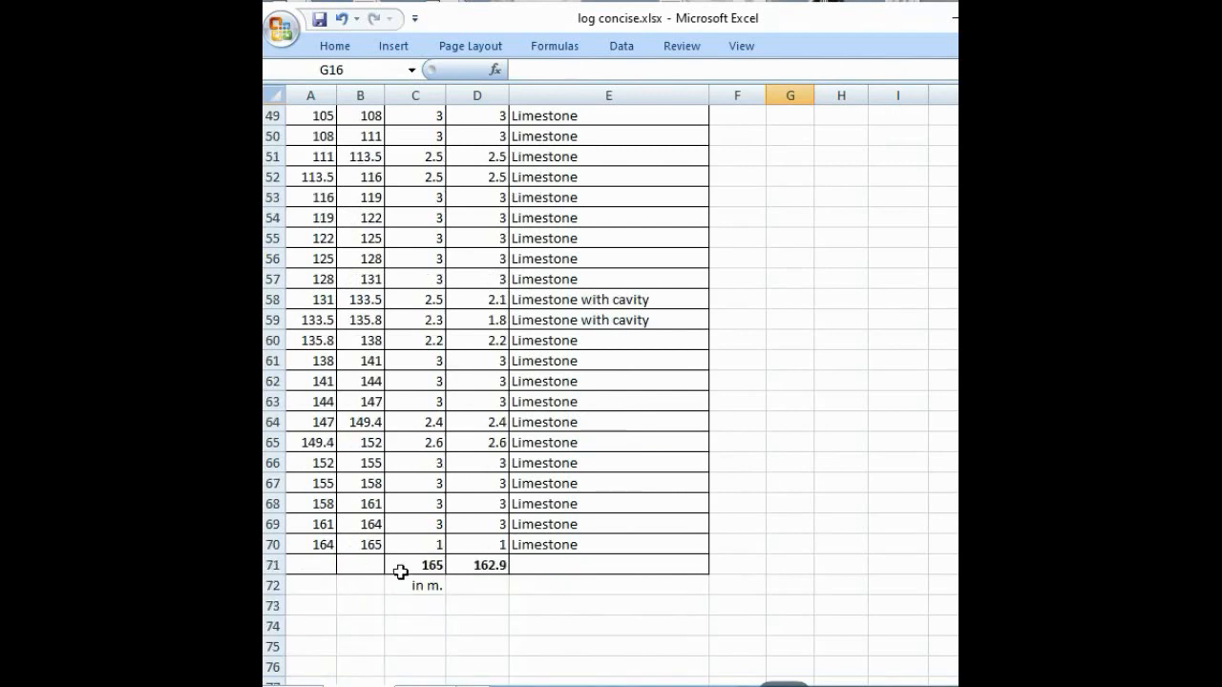
scroll(507, 496, "up", 14)
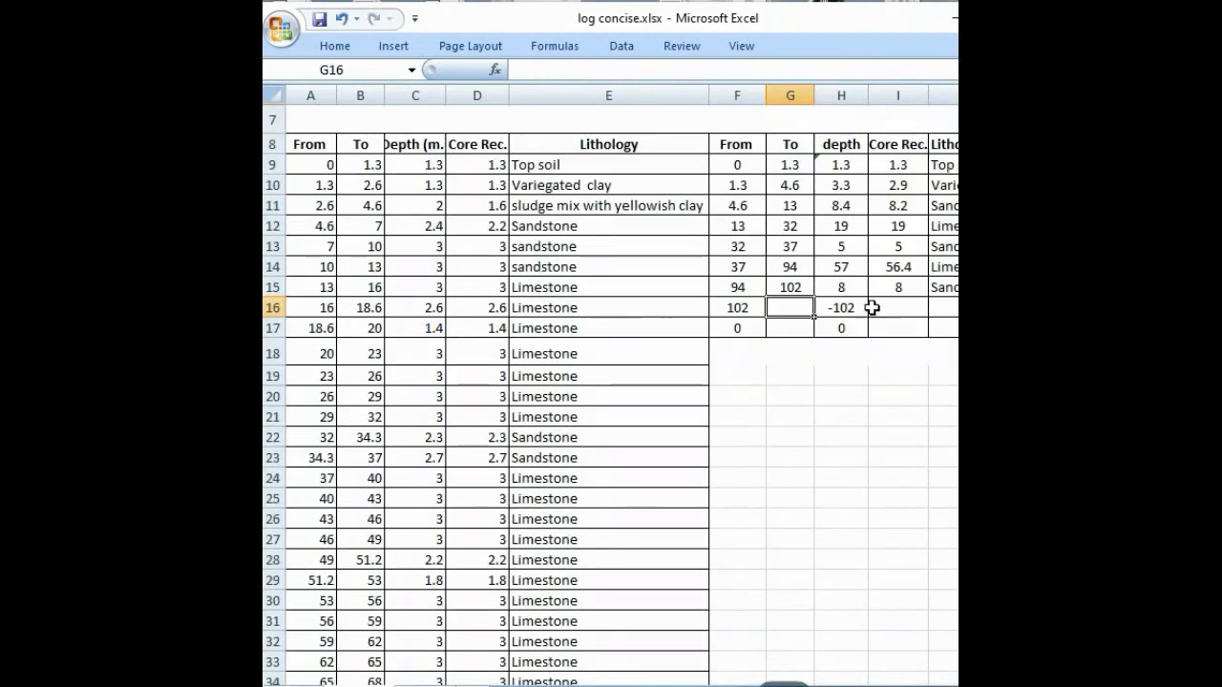
type("=")
scroll(436, 504, "down", 13)
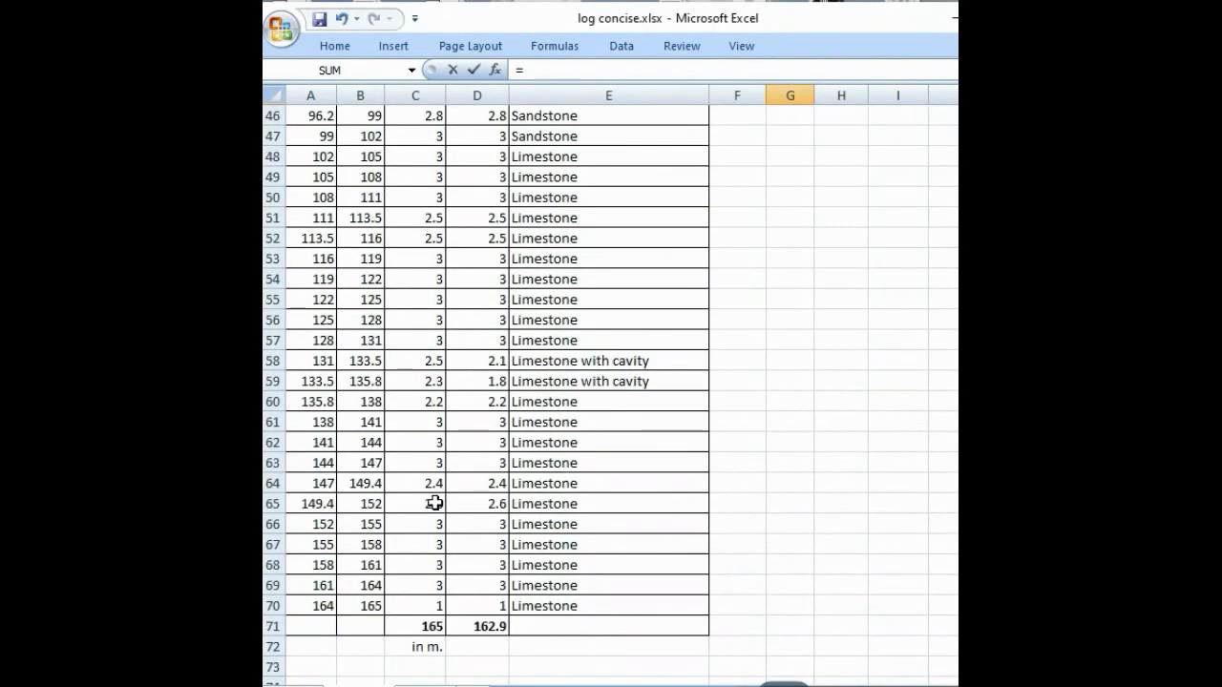
left_click(368, 602)
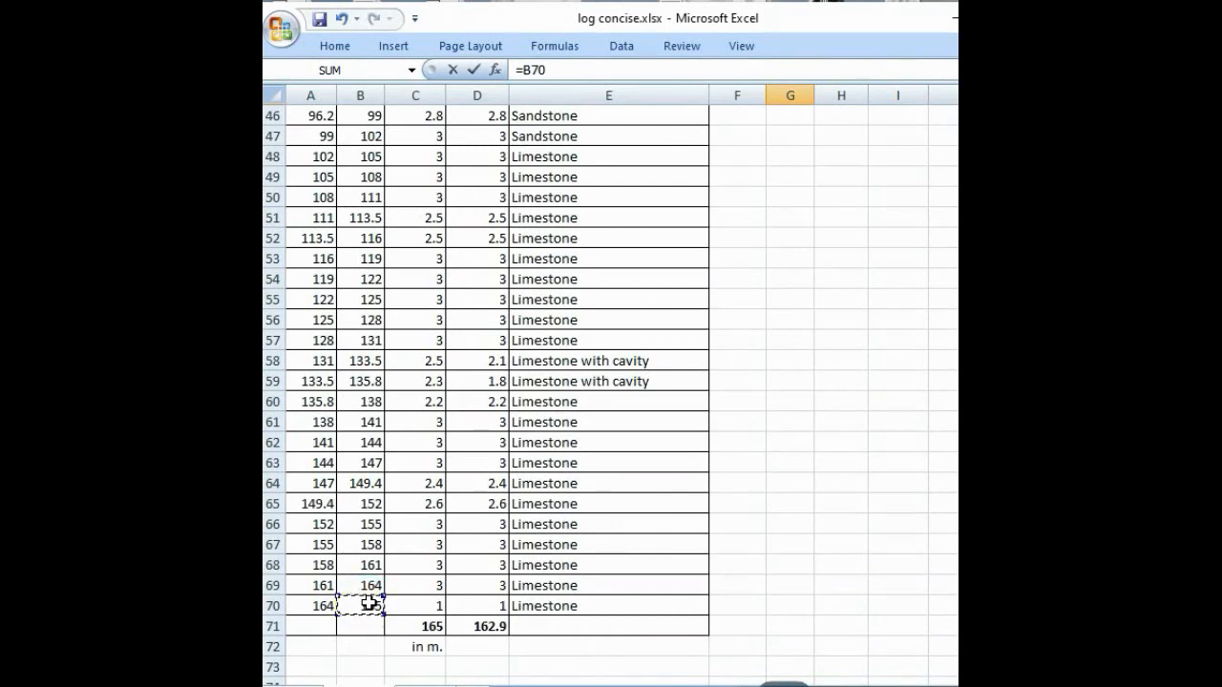
key("Return")
scroll(694, 425, "up", 3)
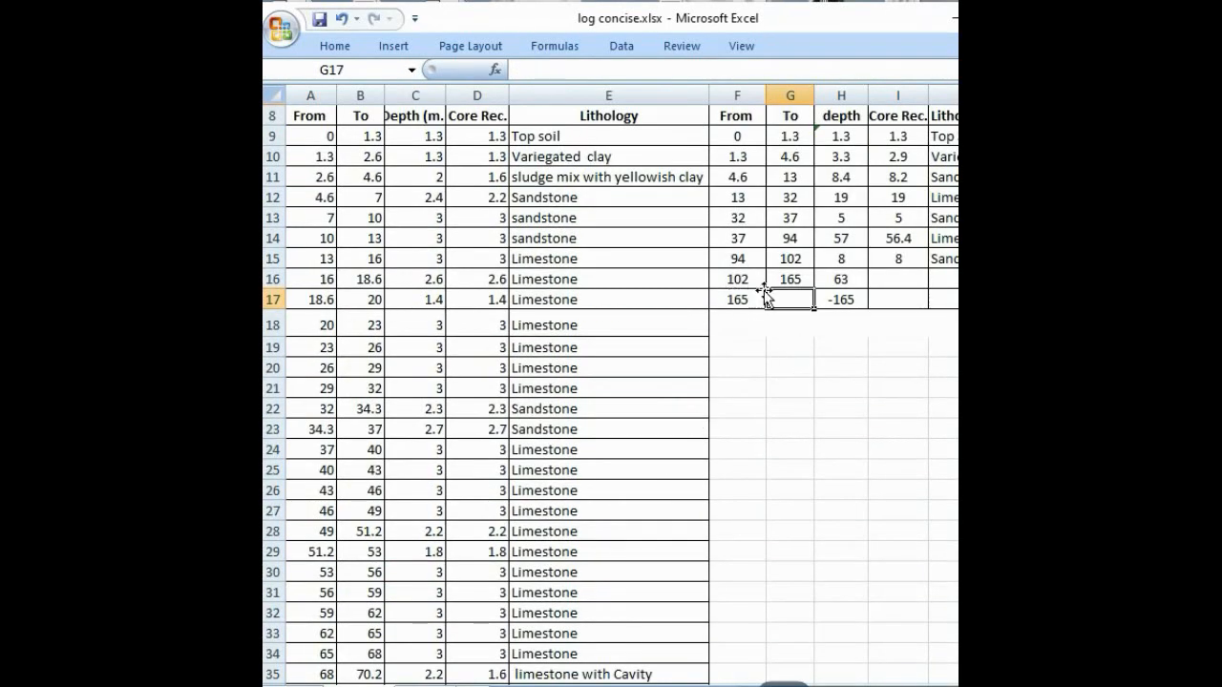
left_click_drag(754, 299, 818, 300)
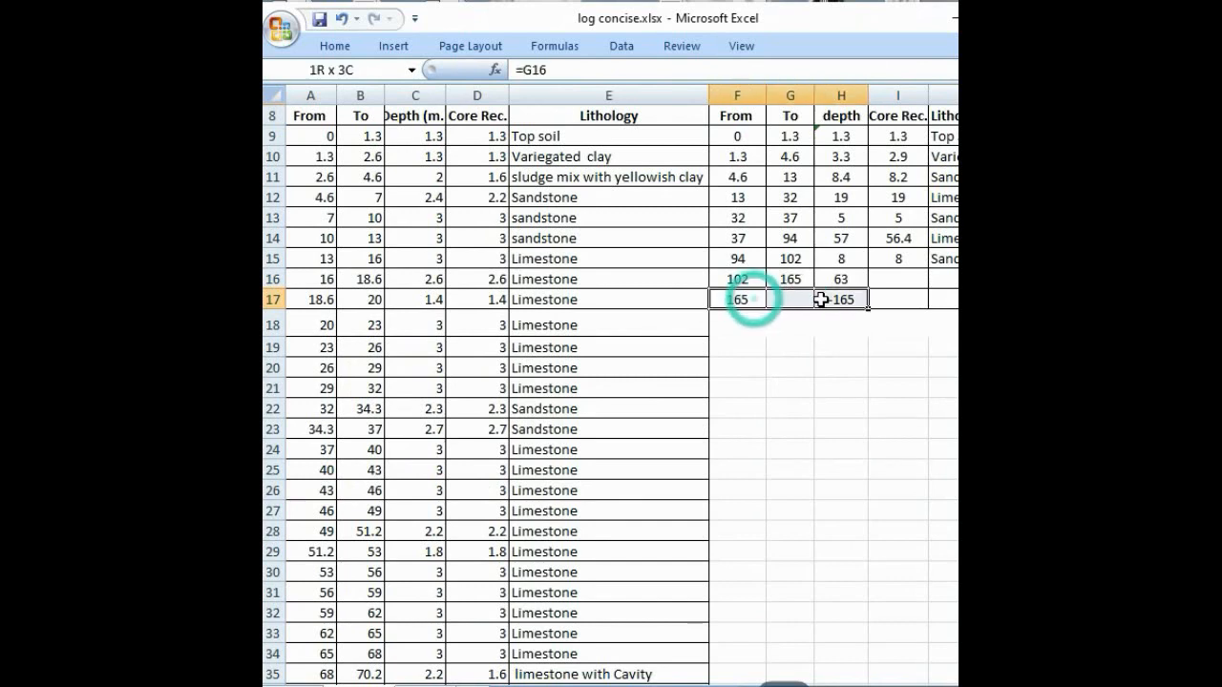
key("Delete")
Step: Enter =SUM(D48:D70) in I16 as the eighth interval's core recovery
left_click(892, 274)
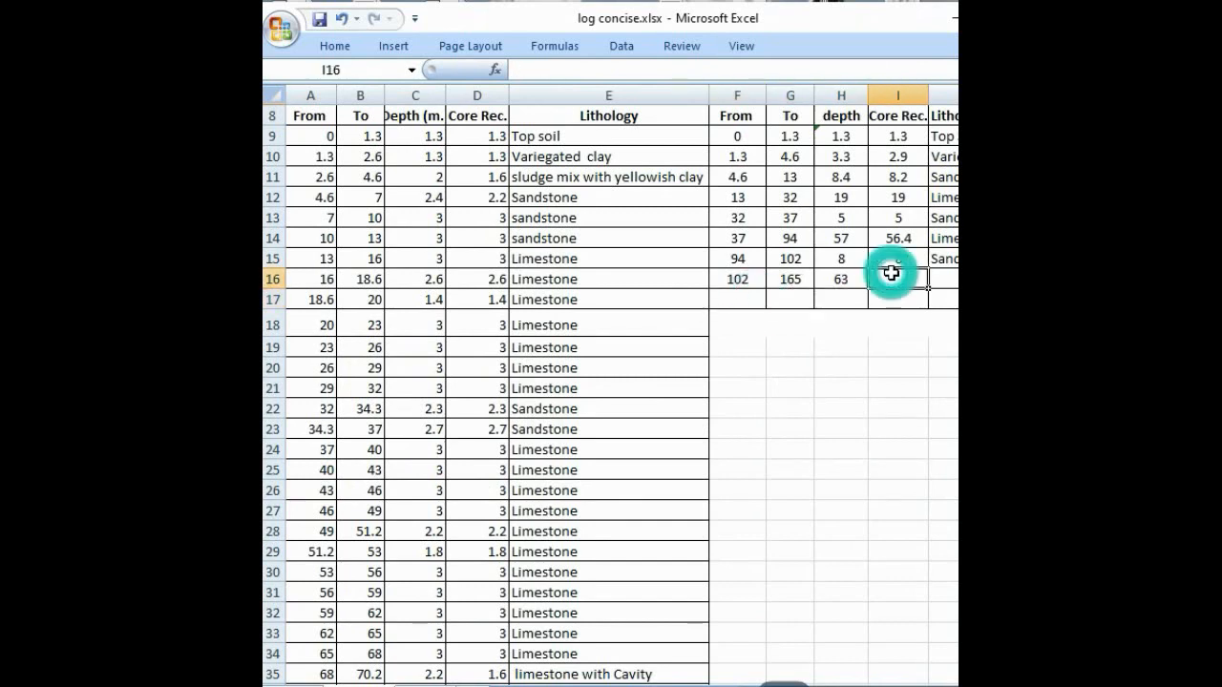
type("=S")
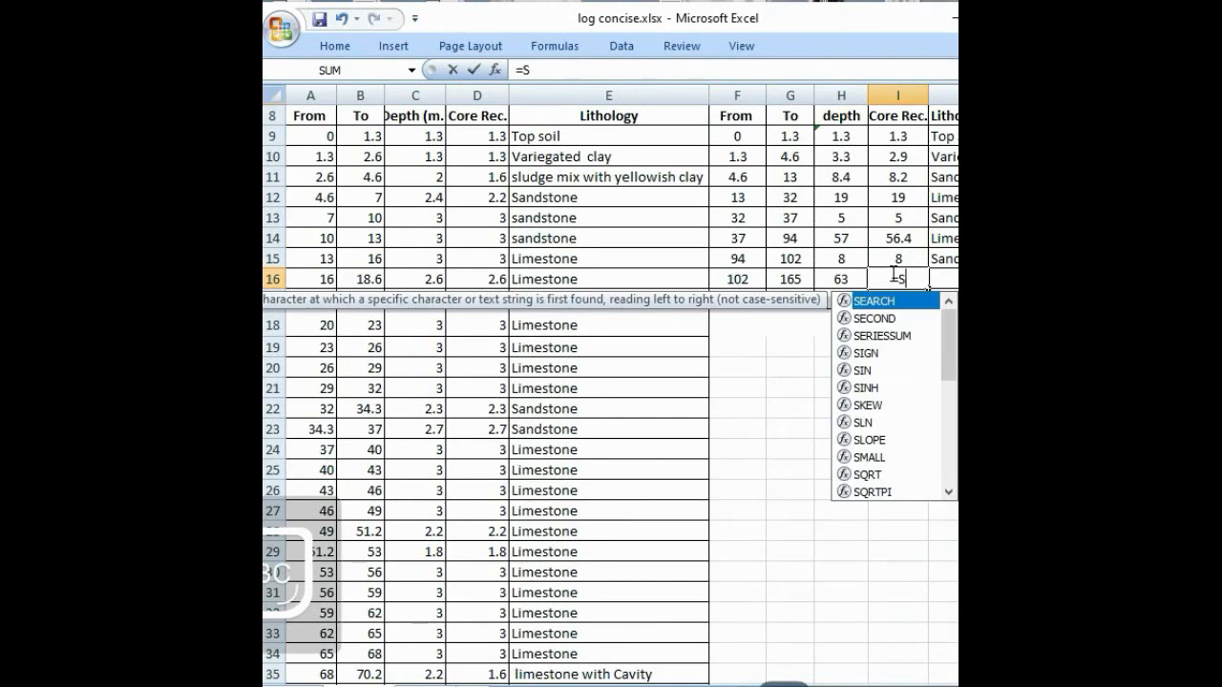
type("UM(")
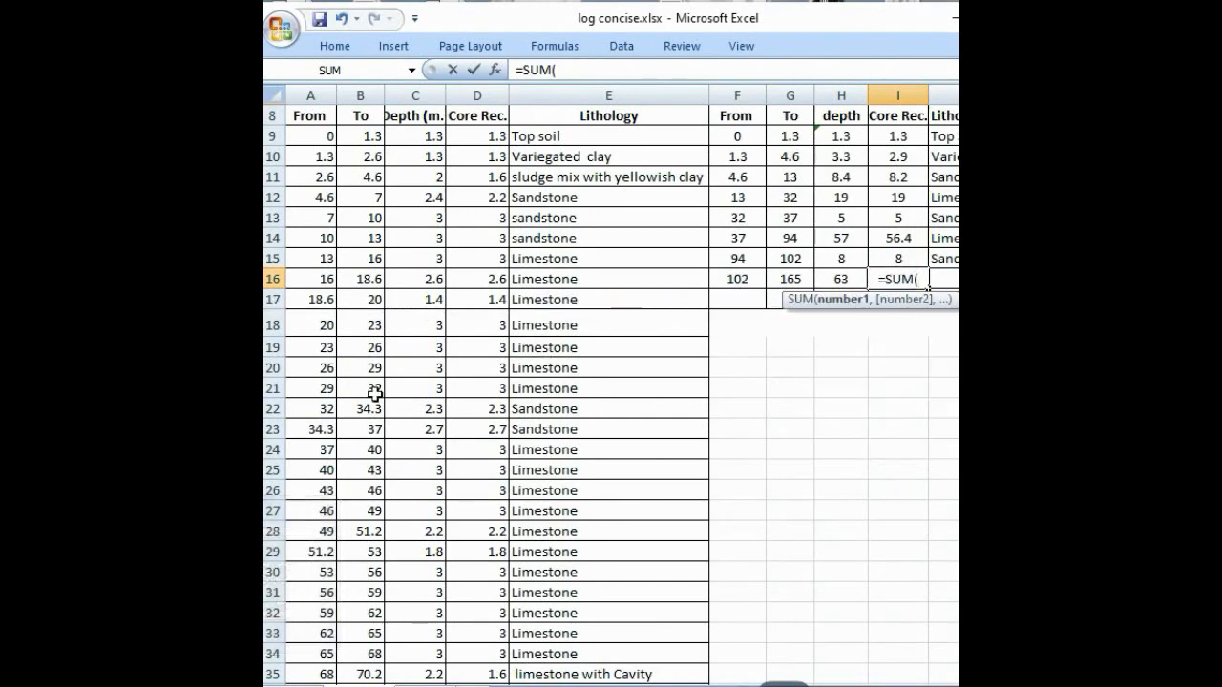
scroll(374, 393, "down", 11)
scroll(373, 395, "down", 5)
scroll(374, 394, "up", 4)
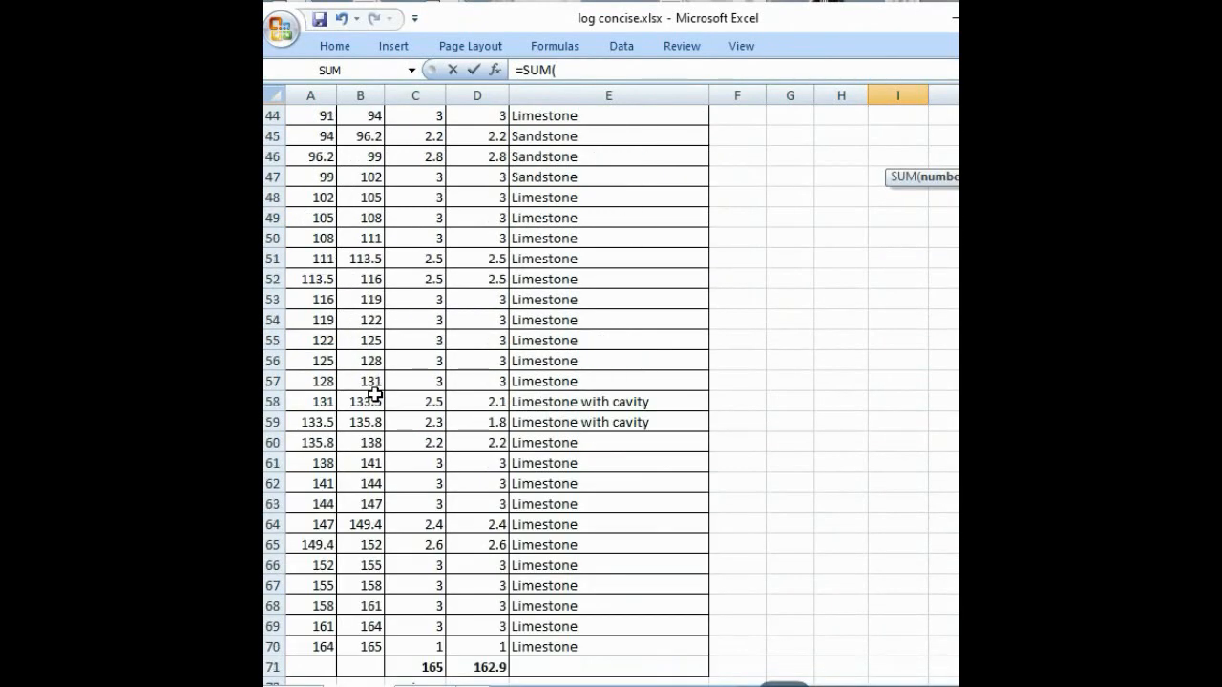
left_click(481, 199)
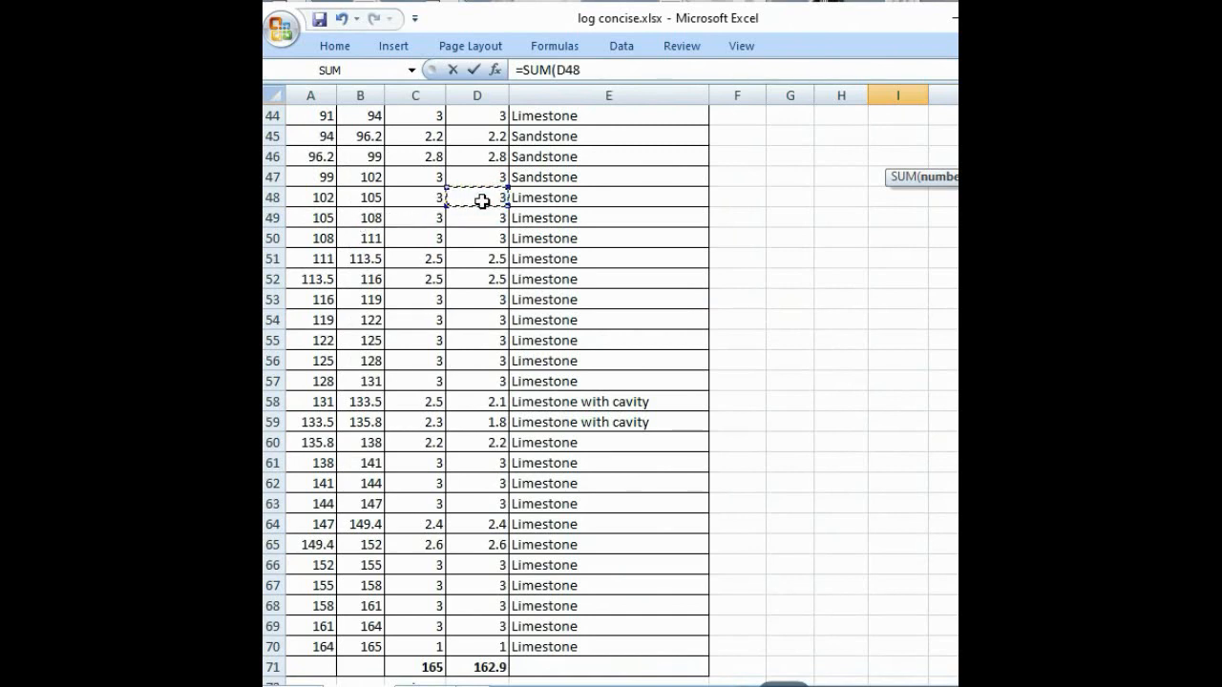
type(":")
key("BackSpace")
key("BackSpace")
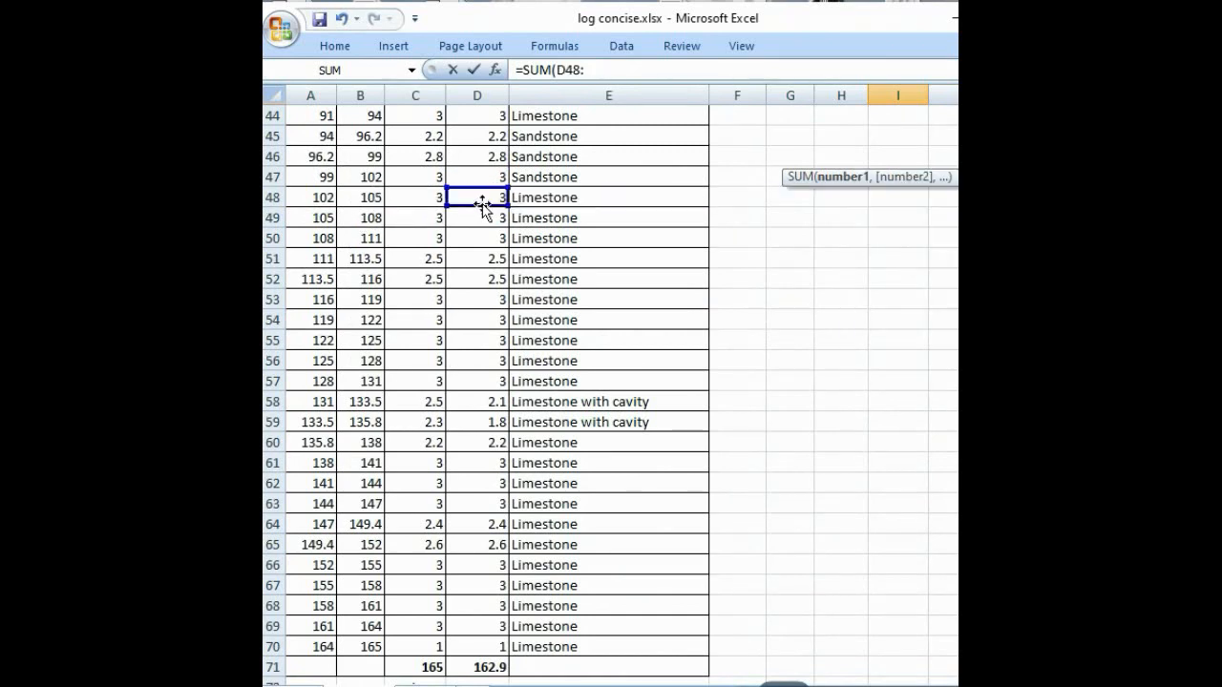
scroll(445, 401, "down", 5)
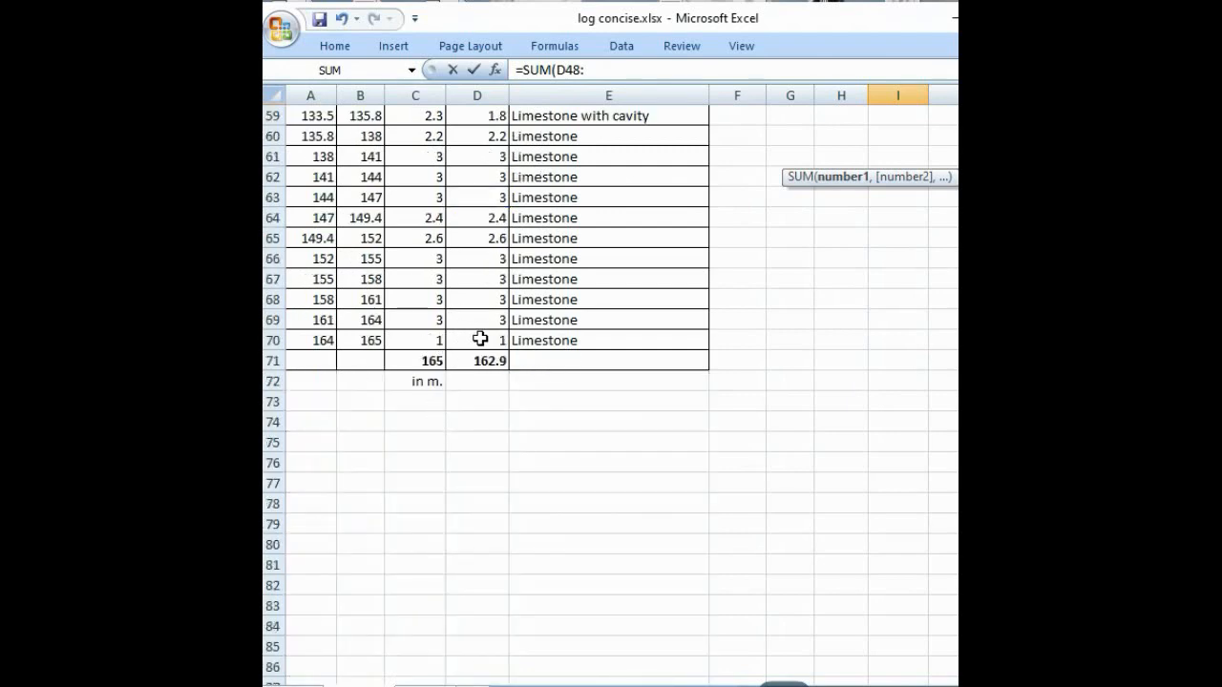
left_click(480, 339)
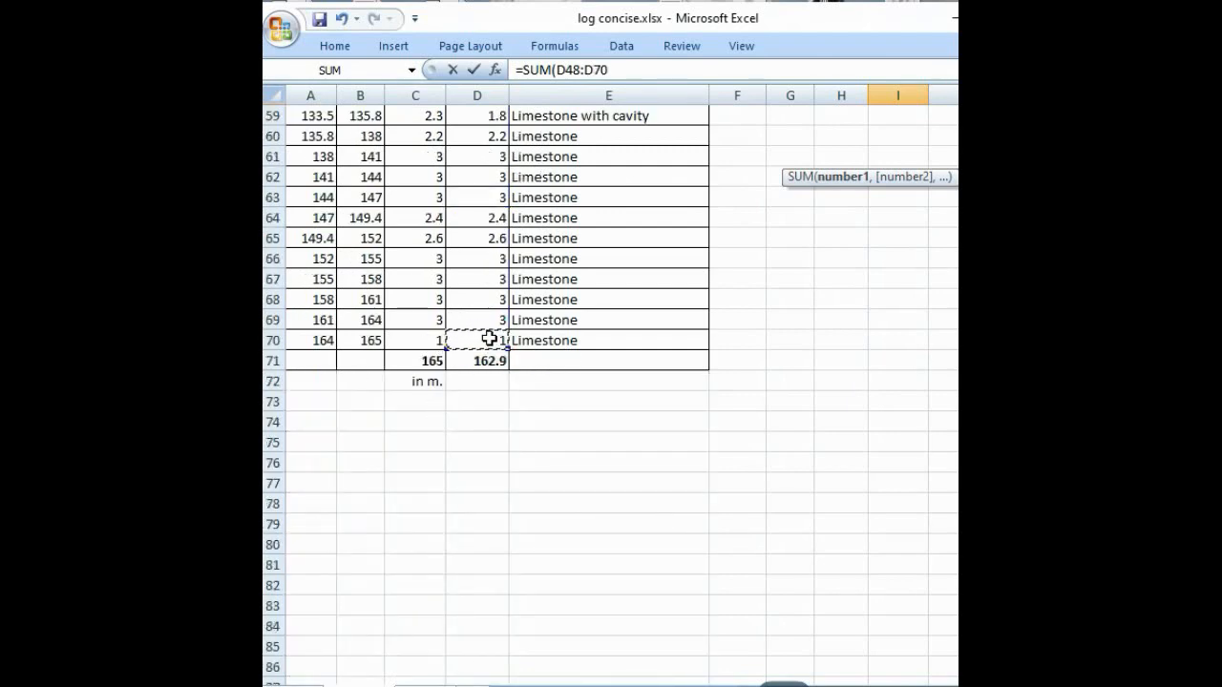
type(")")
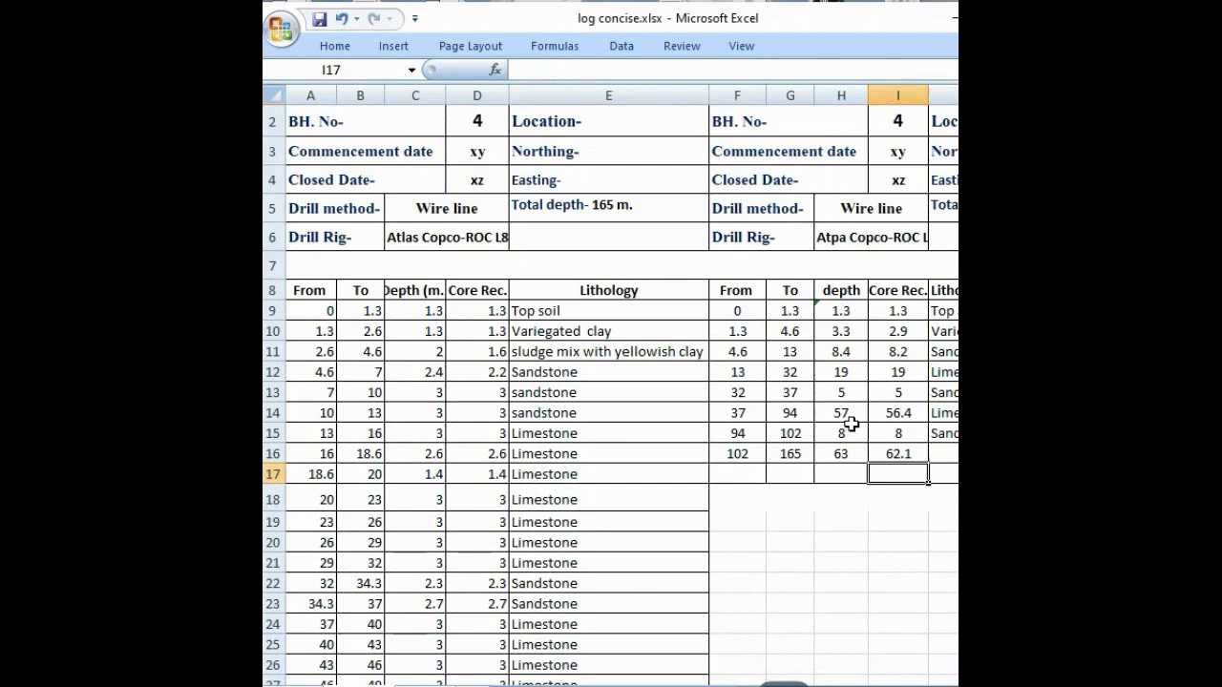
Step: Enter Limestone as the eighth interval's lithology in J16
left_click(933, 450)
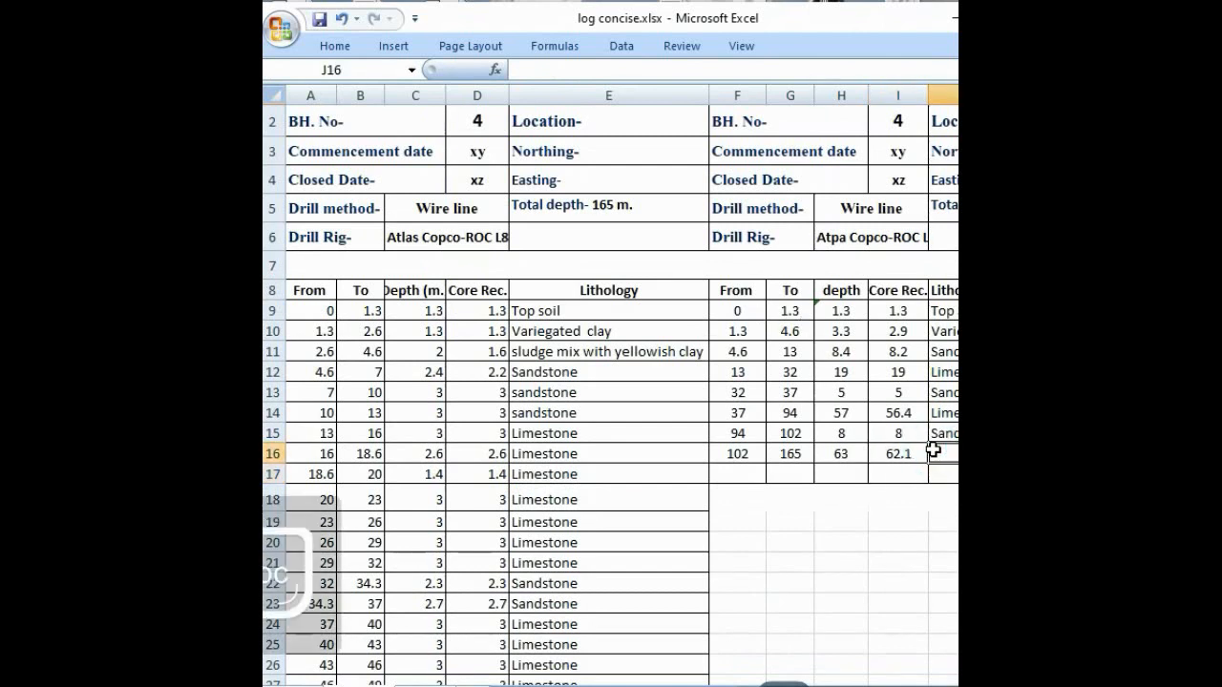
type("Limeto")
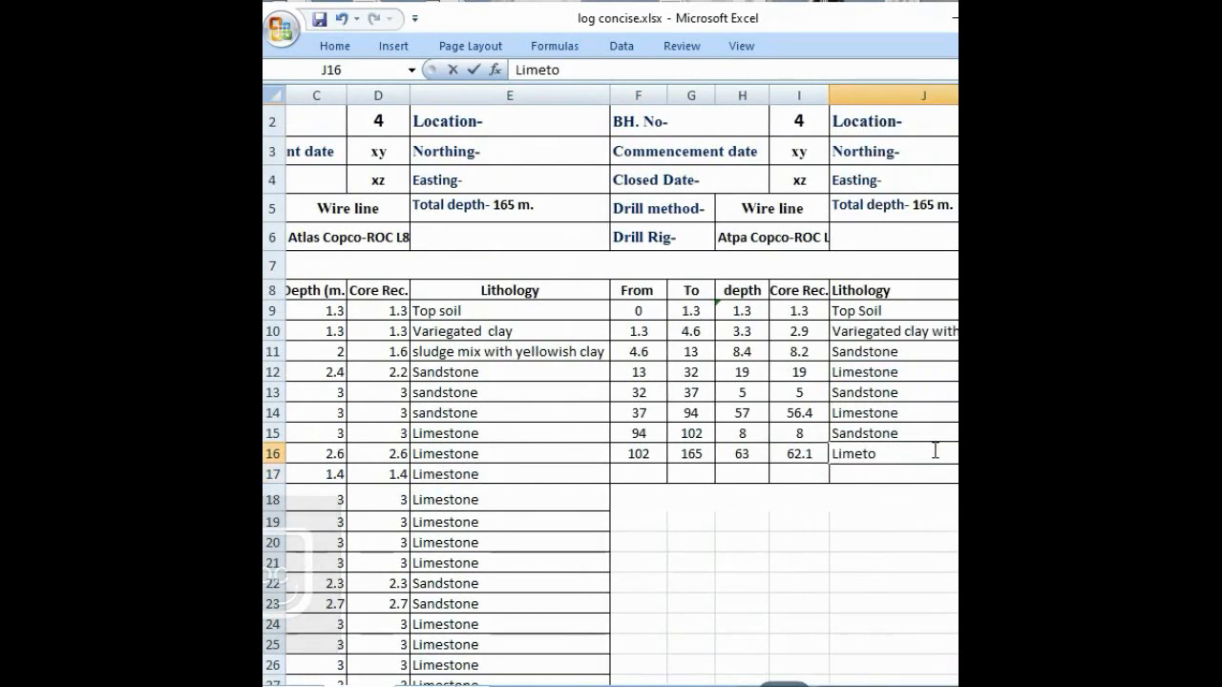
key("BackSpace")
key("BackSpace")
key("BackSpace")
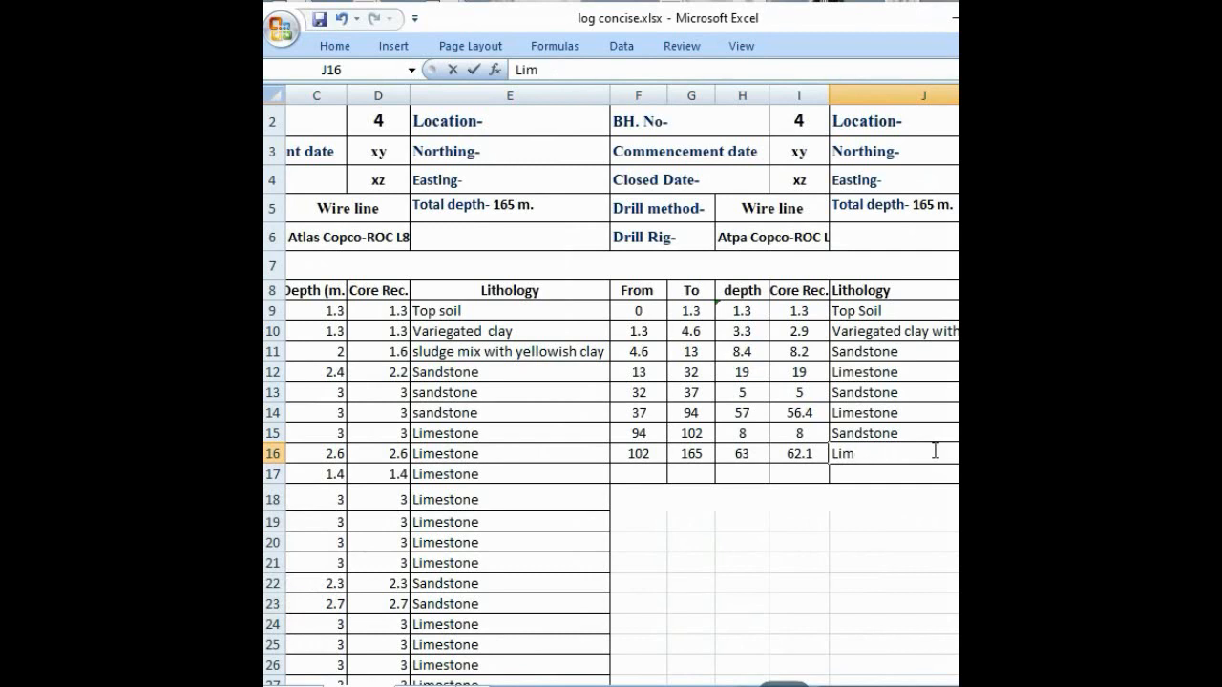
type("e")
left_click(833, 539)
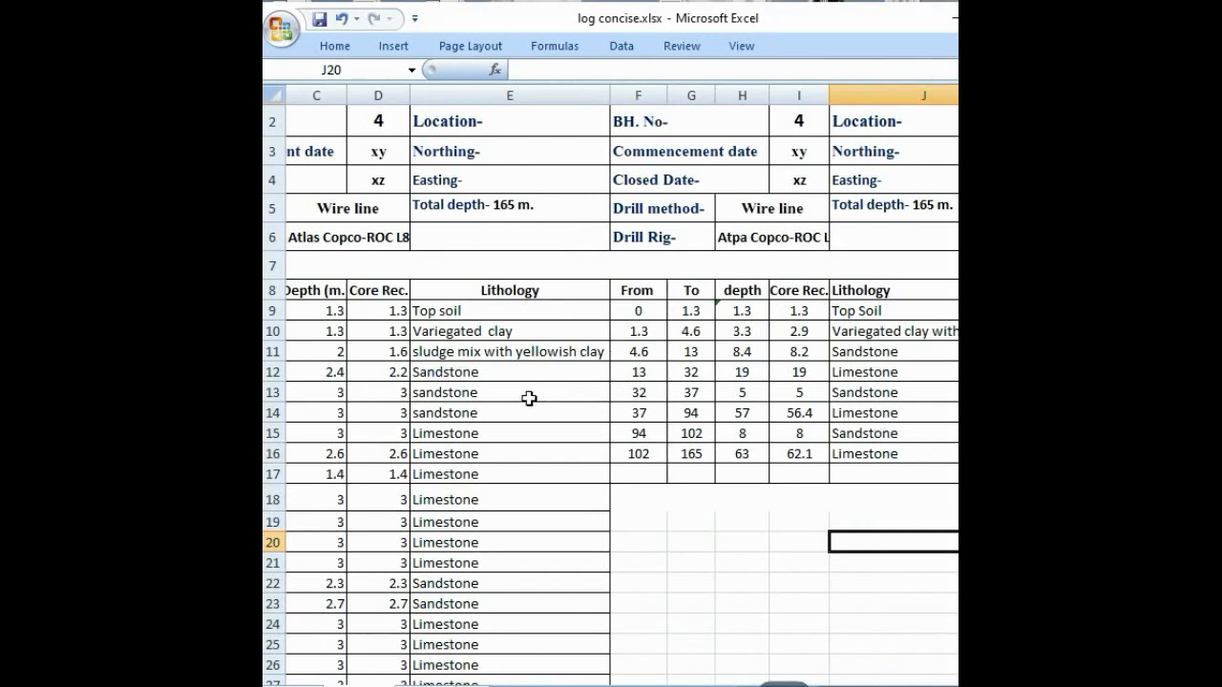
Step: Total the concise log's depth column by entering =SUM(H9:H16) in H17
scroll(445, 413, "down", 7)
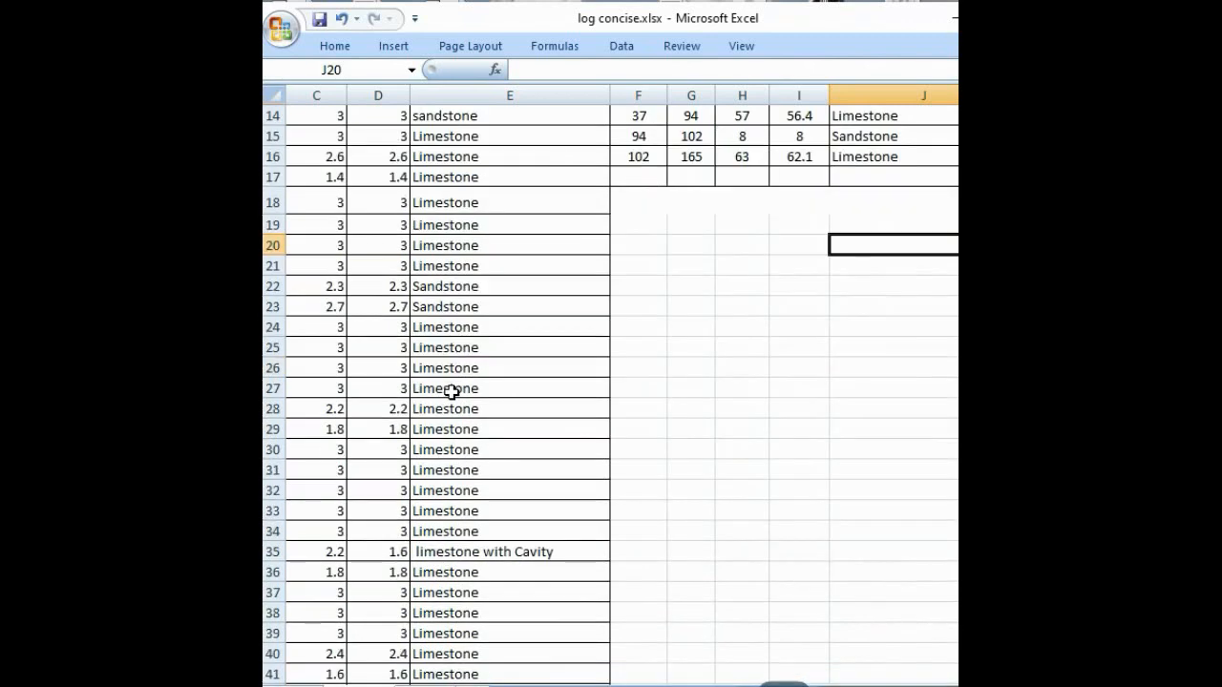
scroll(464, 284, "up", 3)
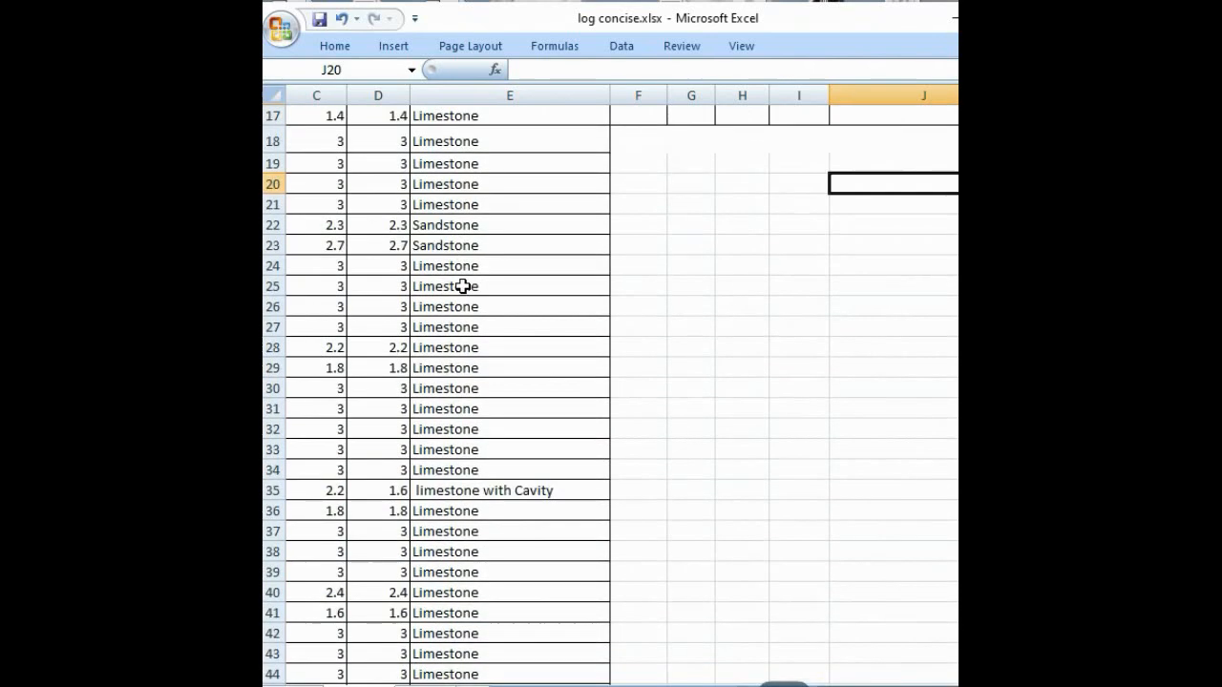
scroll(508, 345, "up", 3)
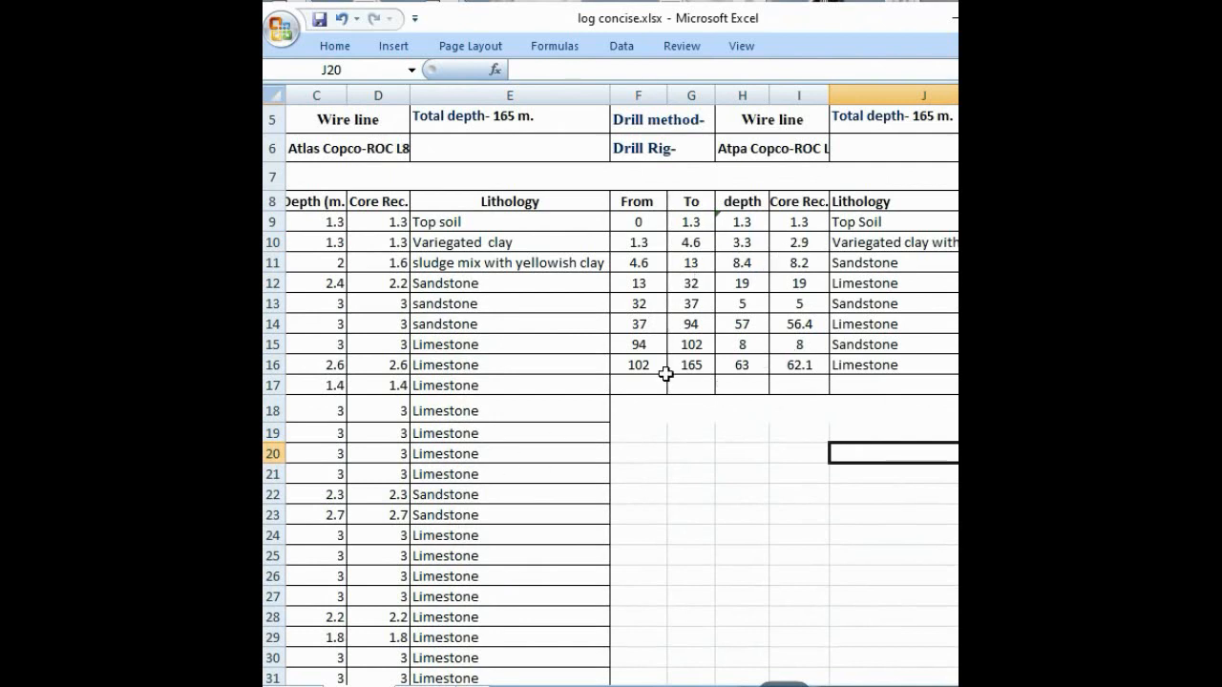
left_click(735, 386)
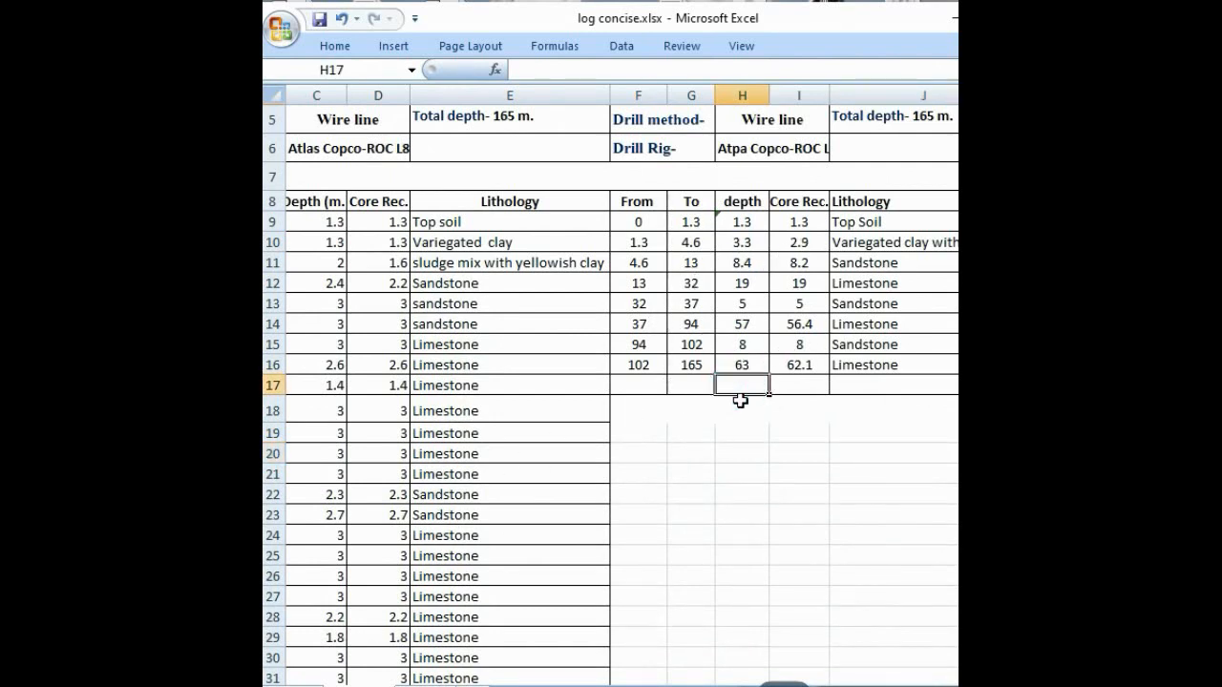
type("=")
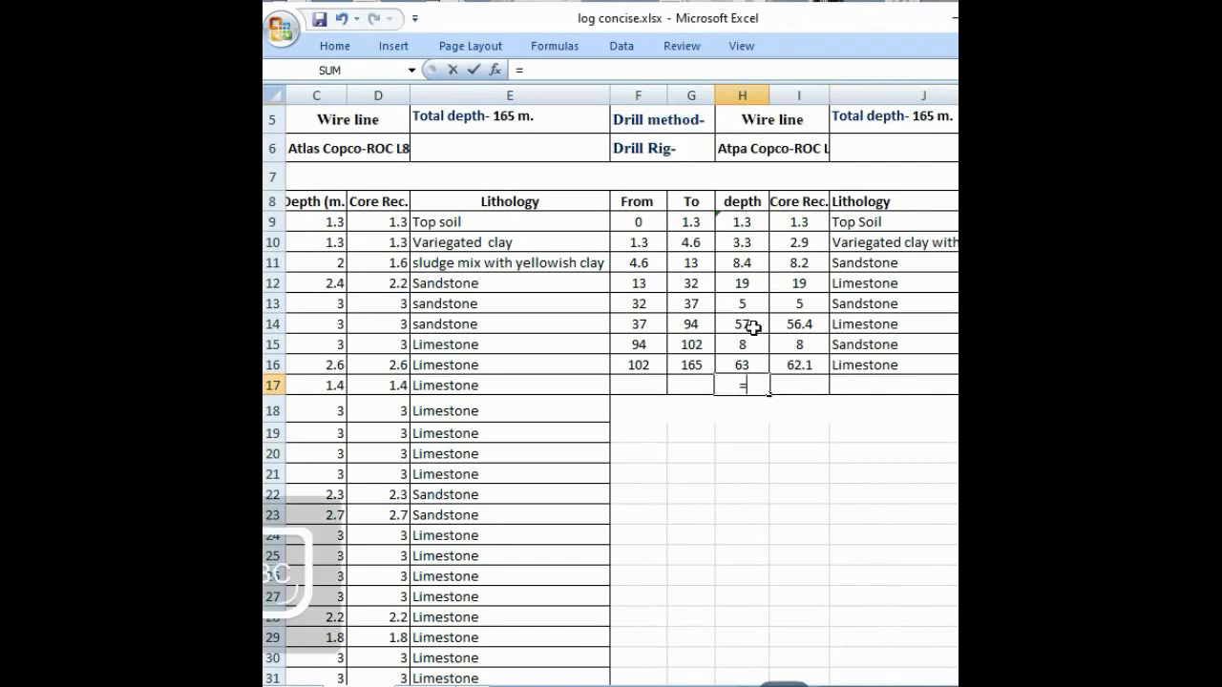
type("SUM(")
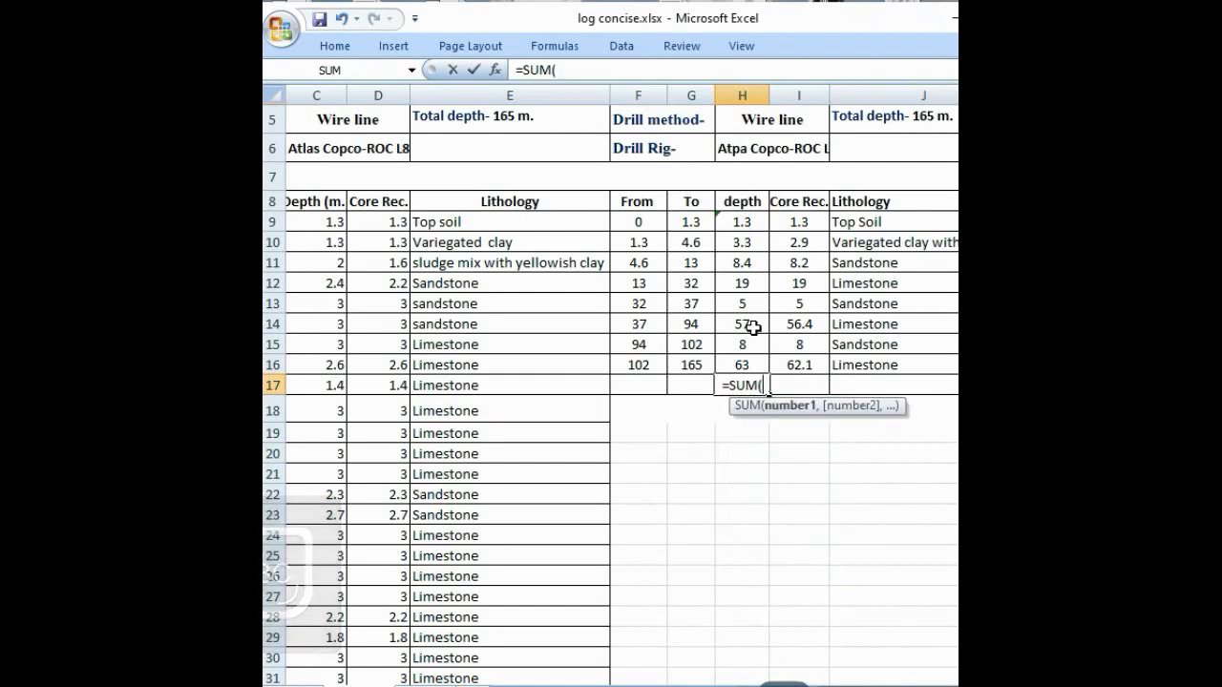
left_click(750, 225)
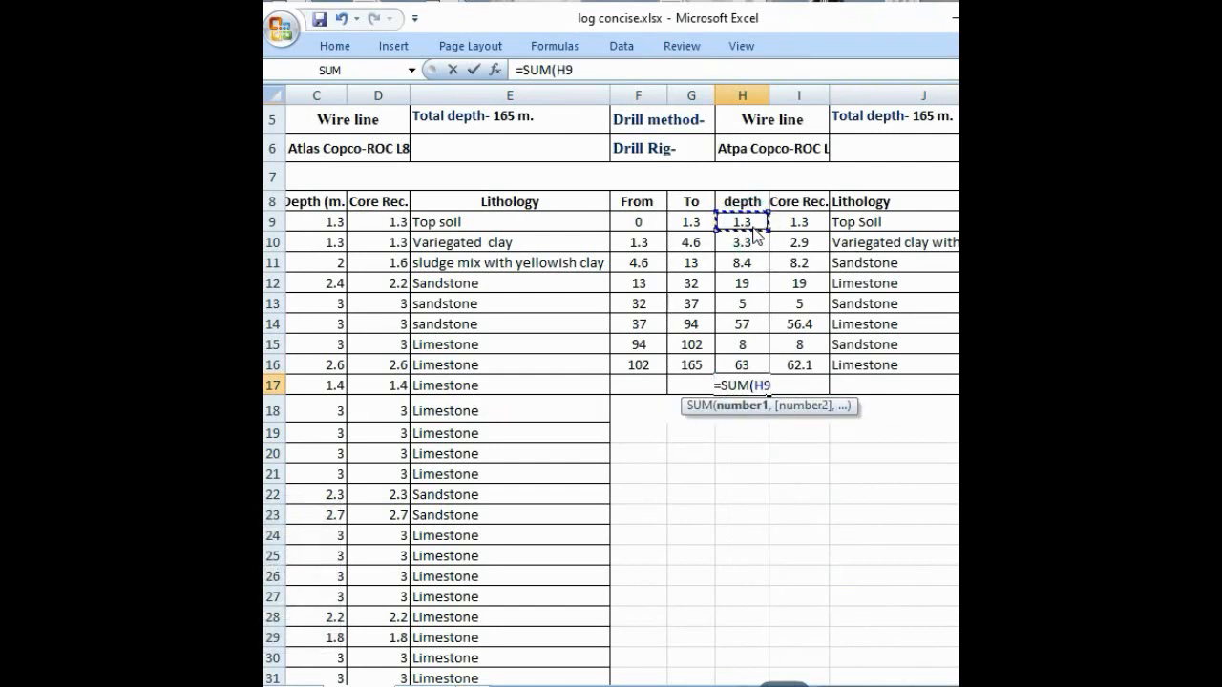
type(":")
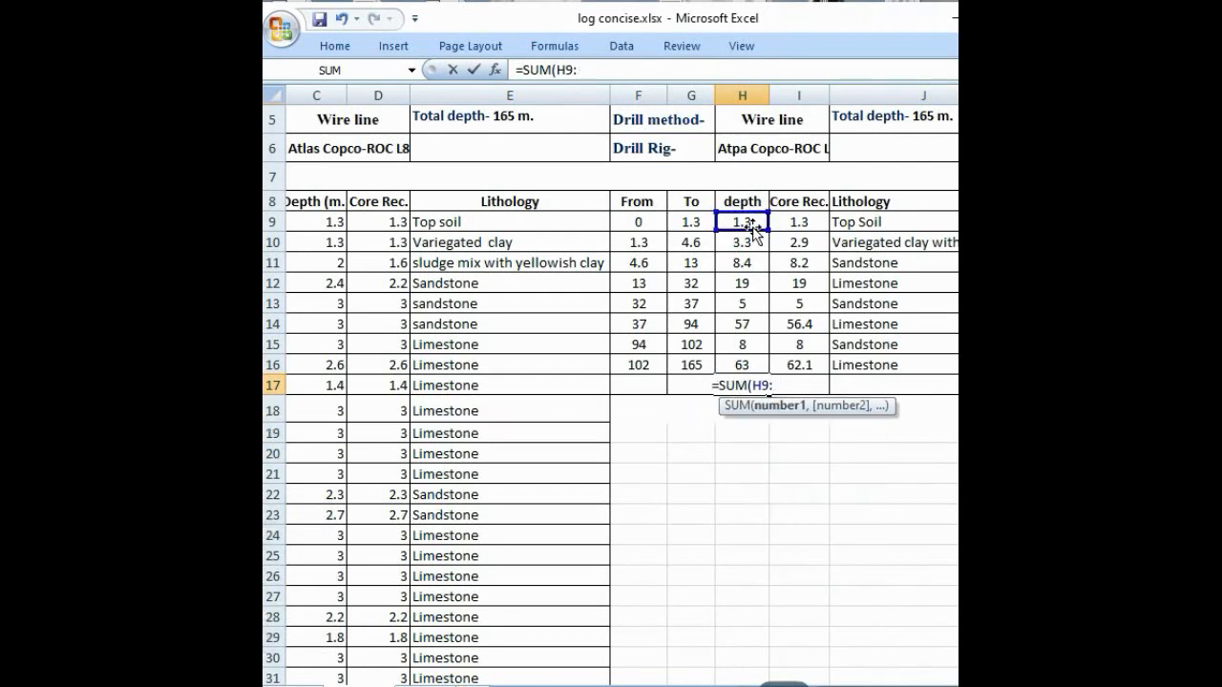
left_click(742, 363)
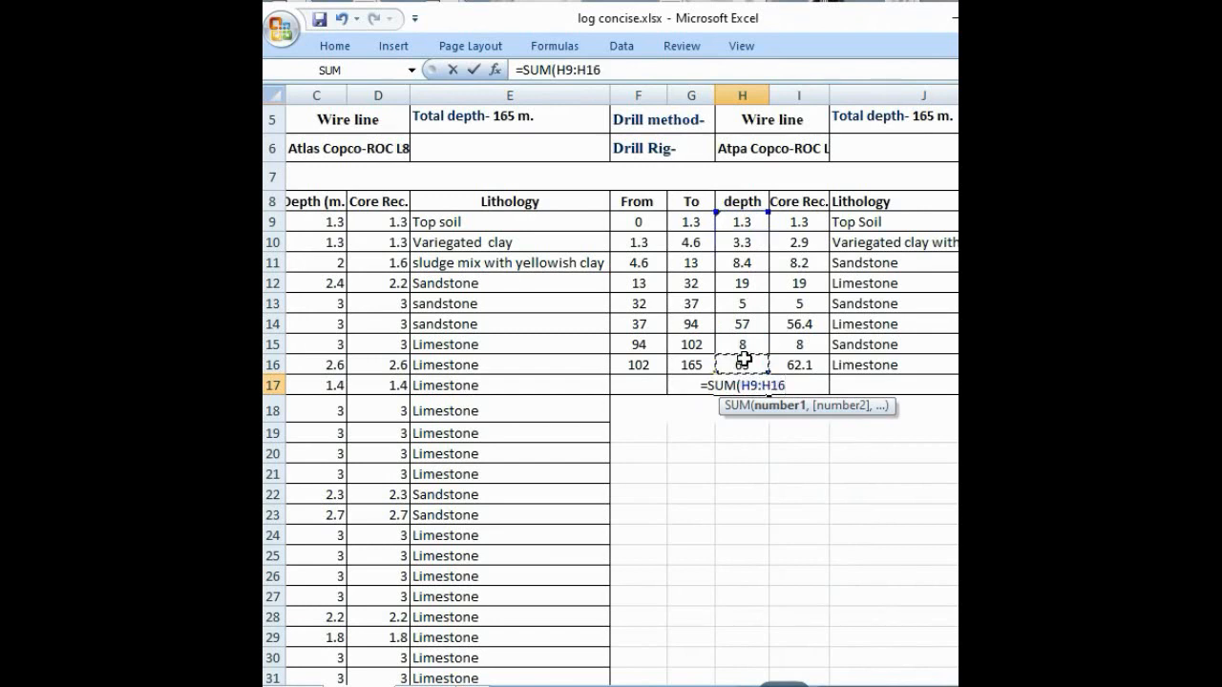
type(")")
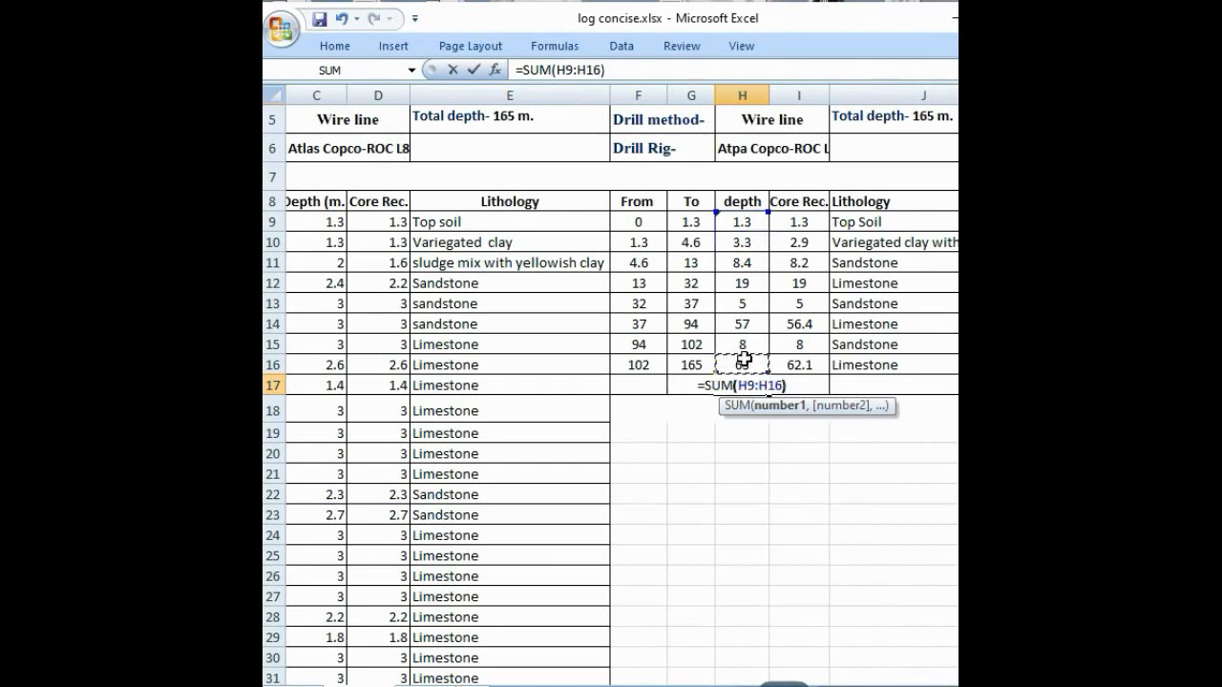
key("Return")
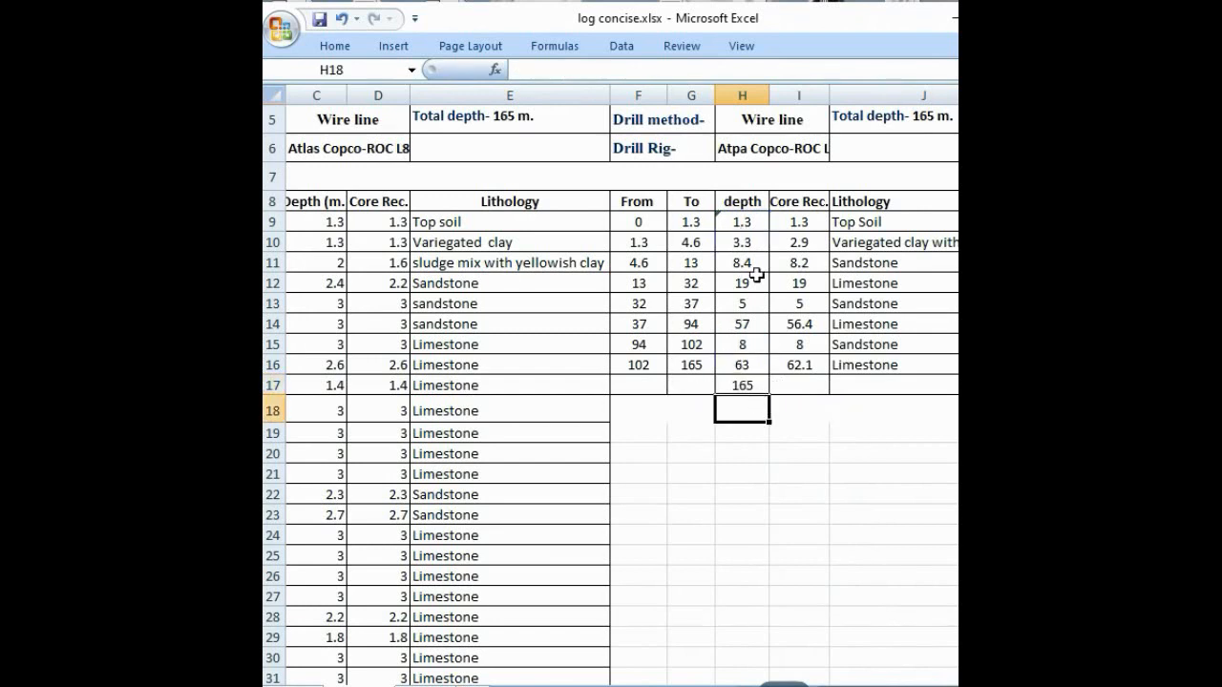
Step: Total the concise log's core recovery in I17 with a SUM of I9:I16
left_click(790, 389)
type("=")
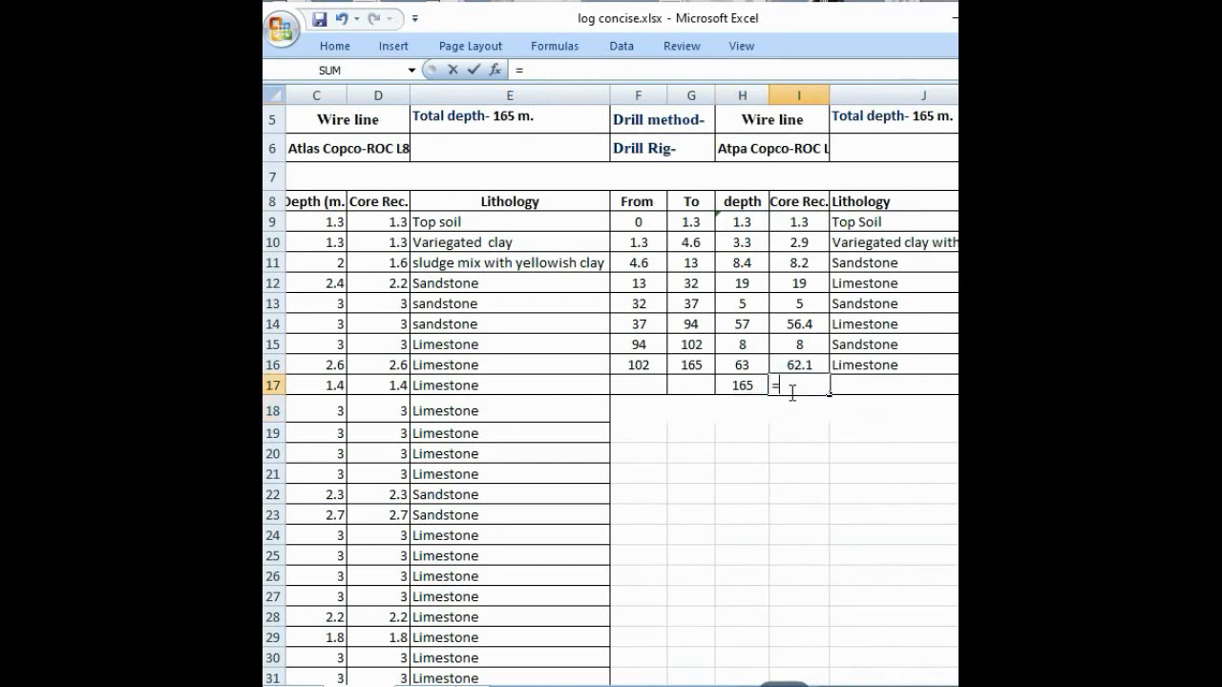
type("SUM")
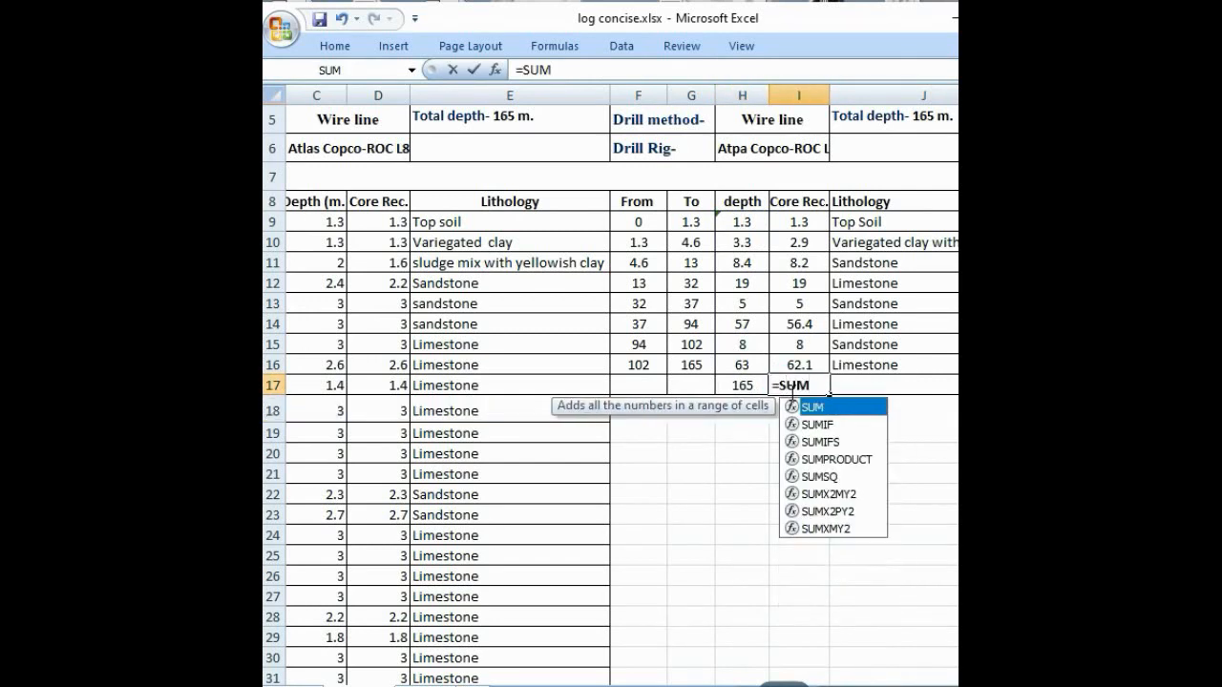
type("(")
left_click(794, 220)
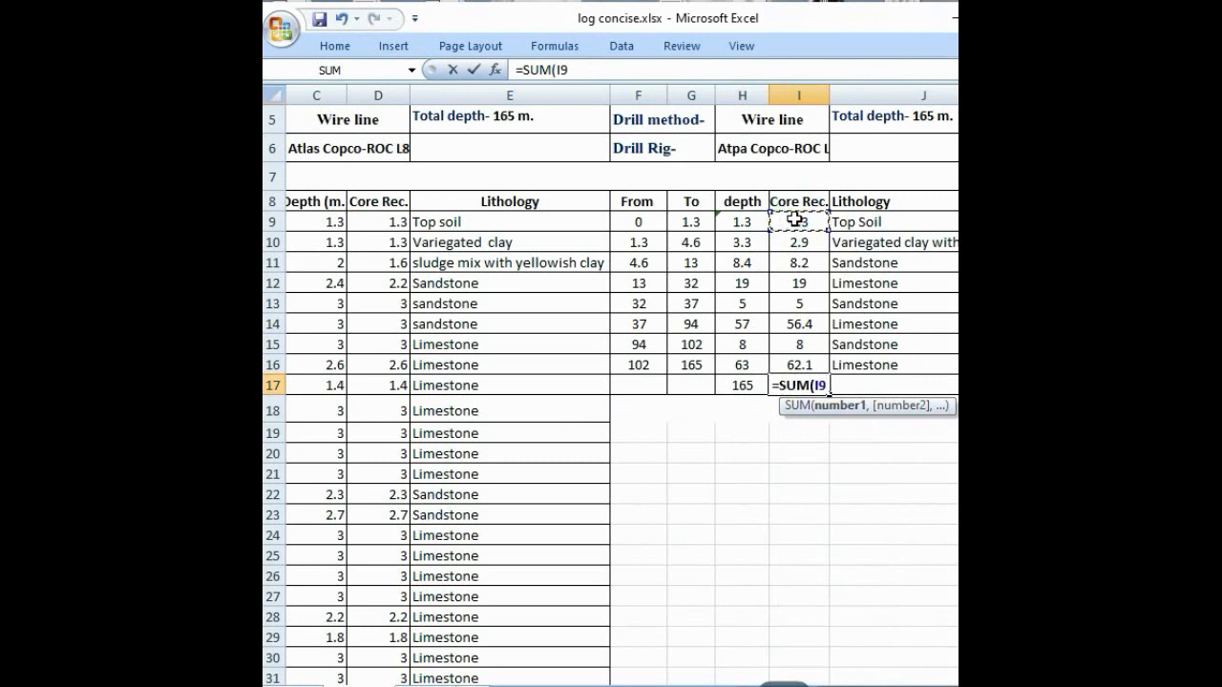
type(":")
key("BackSpace")
key("BackSpace")
key("BackSpace")
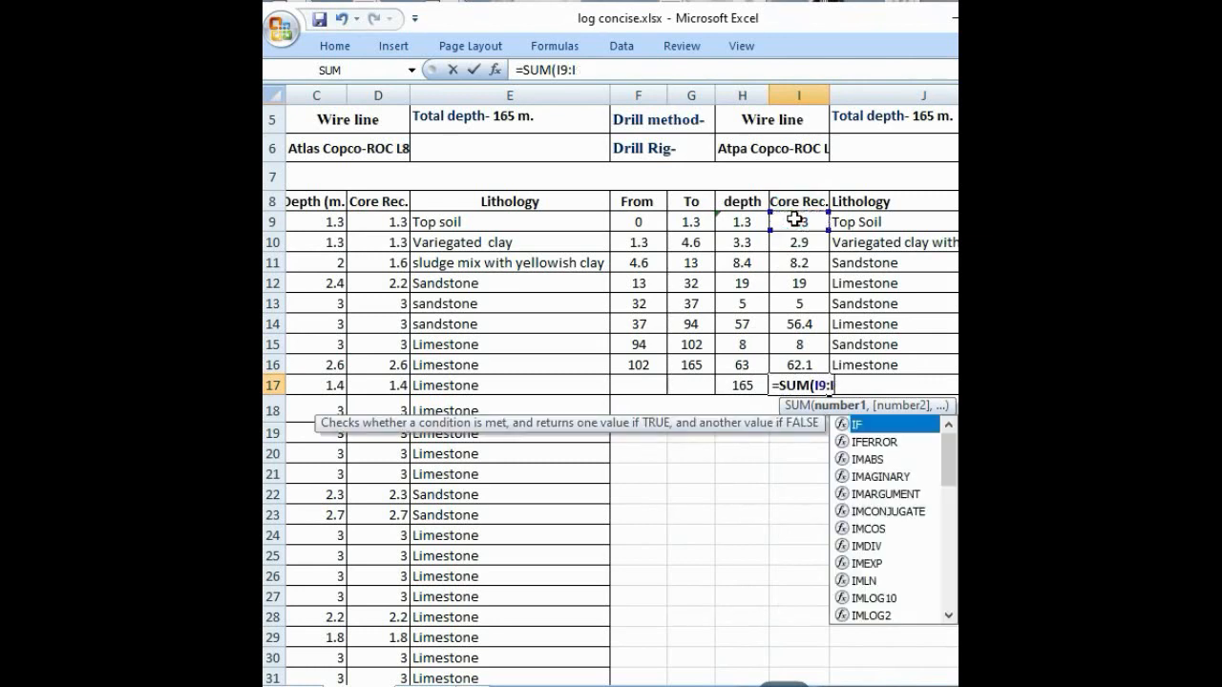
type(":")
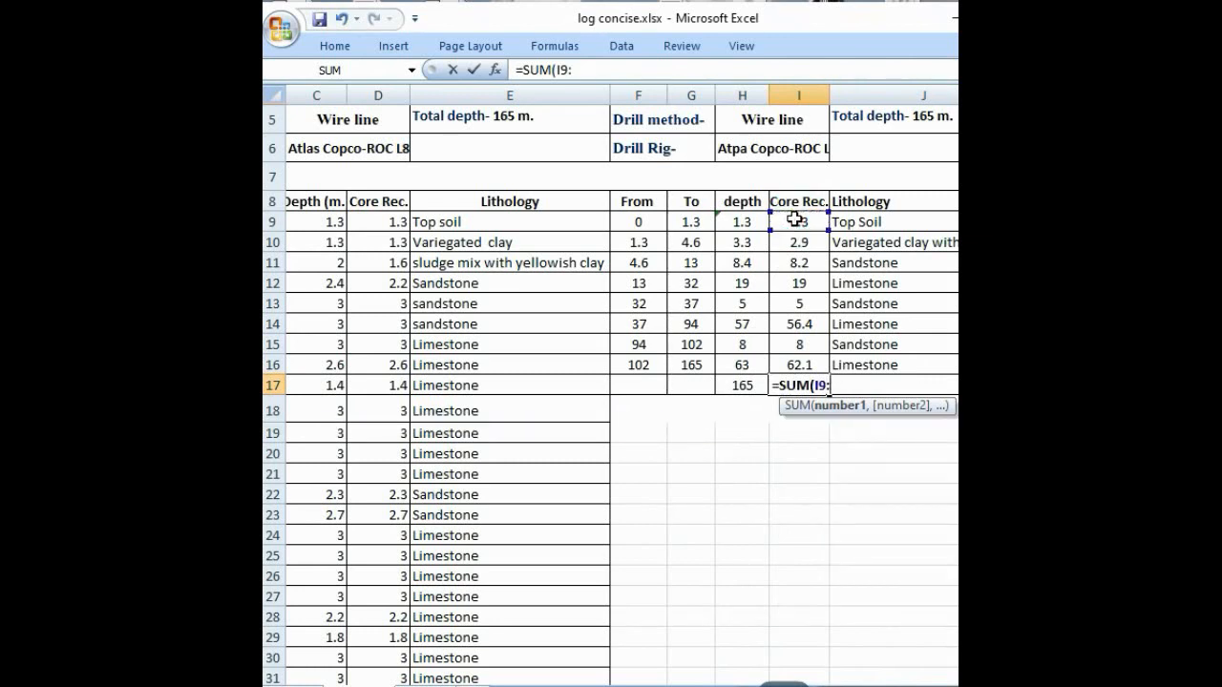
left_click(823, 364)
key("Return")
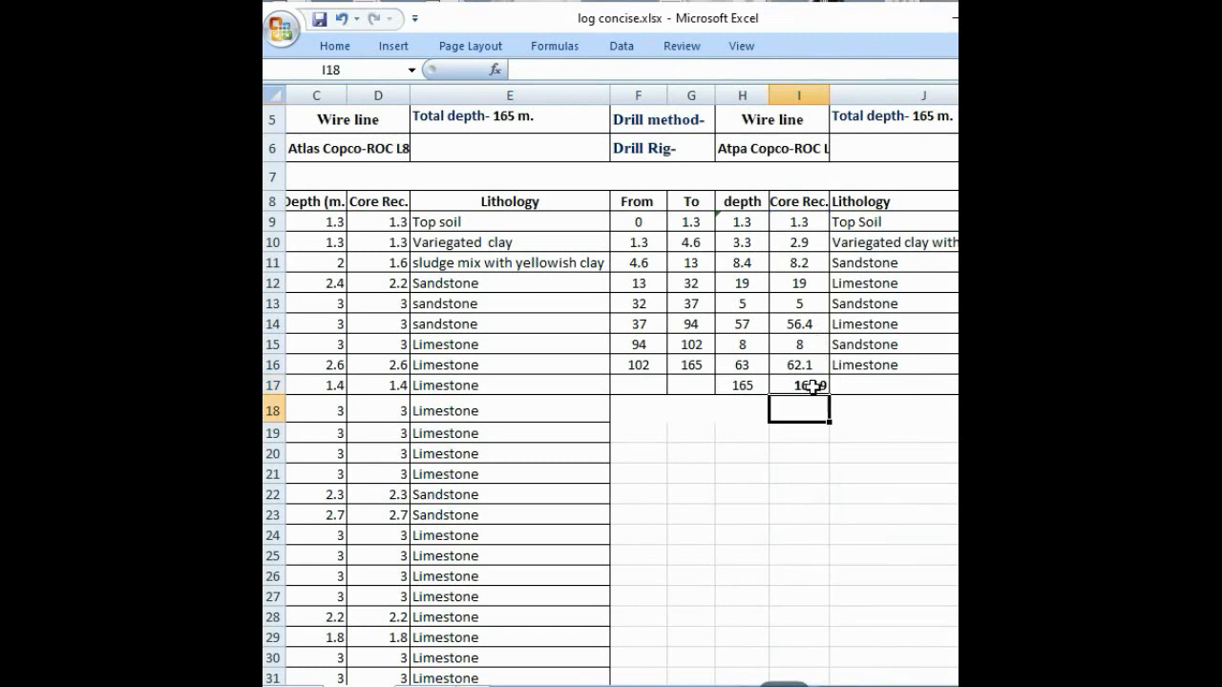
Step: Label the depth and core recovery totals with the unit M. in H18 and I18
left_click(742, 386)
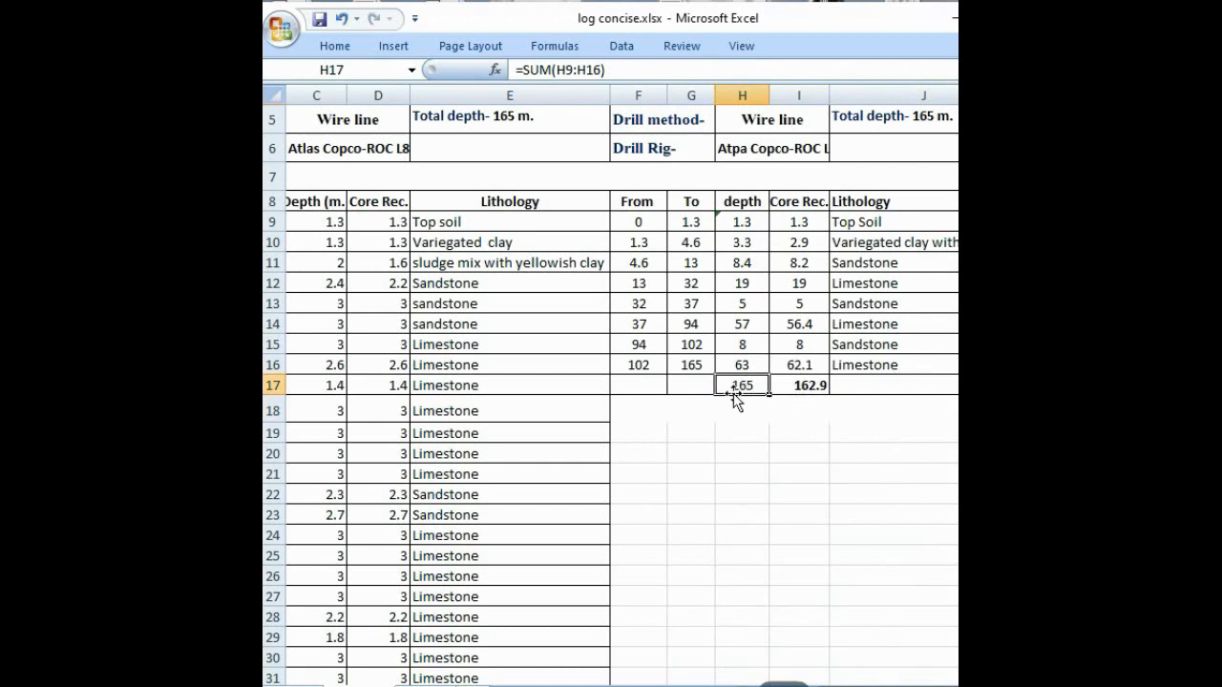
left_click(811, 403)
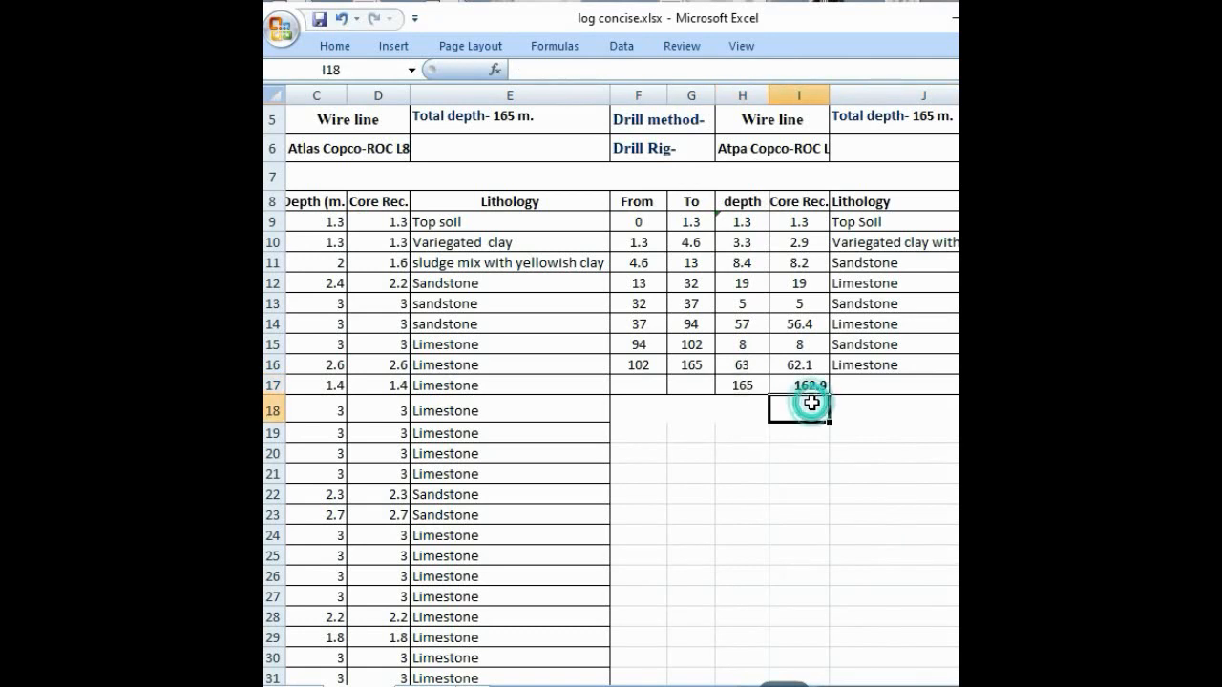
double_click(811, 403)
left_click(740, 420)
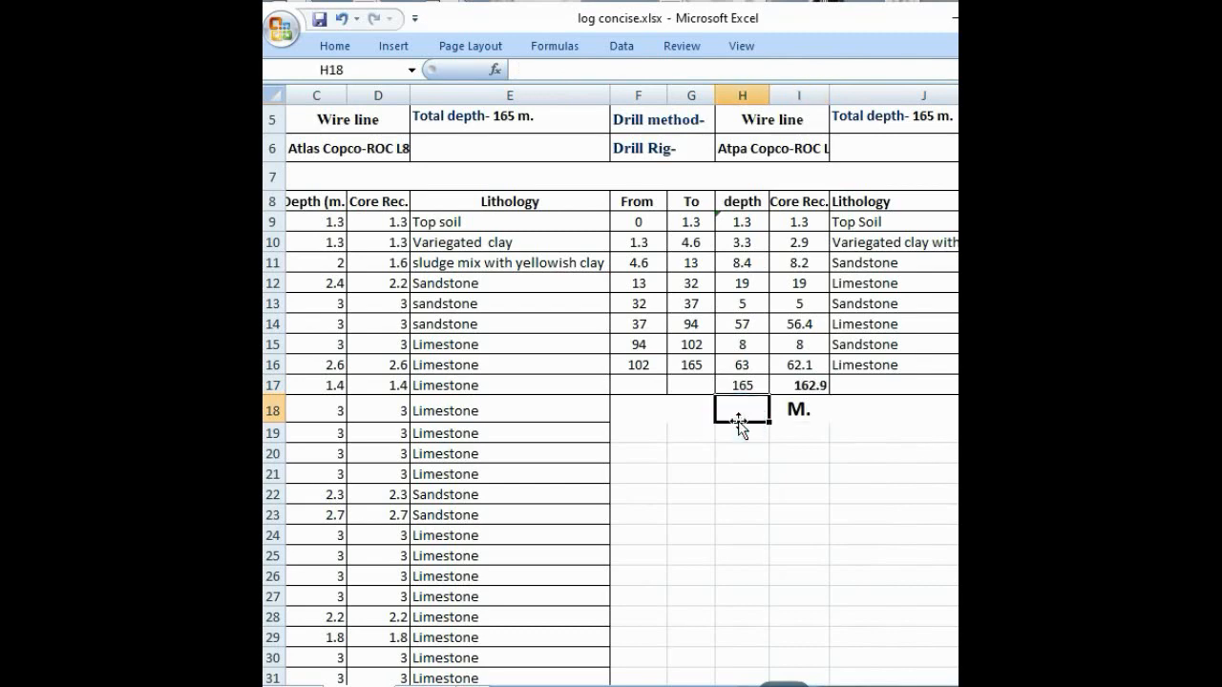
type("M.")
left_click(827, 437)
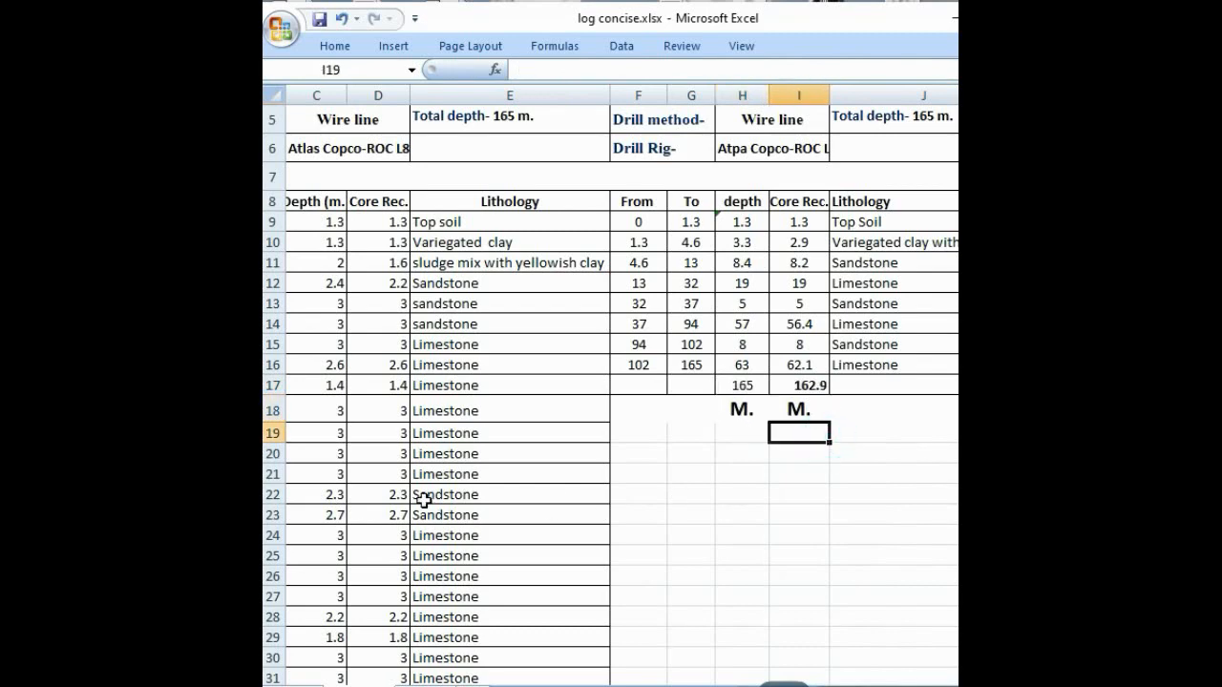
Step: Clear the detailed core log's depth and core recovery totals in C71:D71
scroll(424, 501, "down", 15)
scroll(424, 501, "down", 5)
scroll(423, 499, "up", 2)
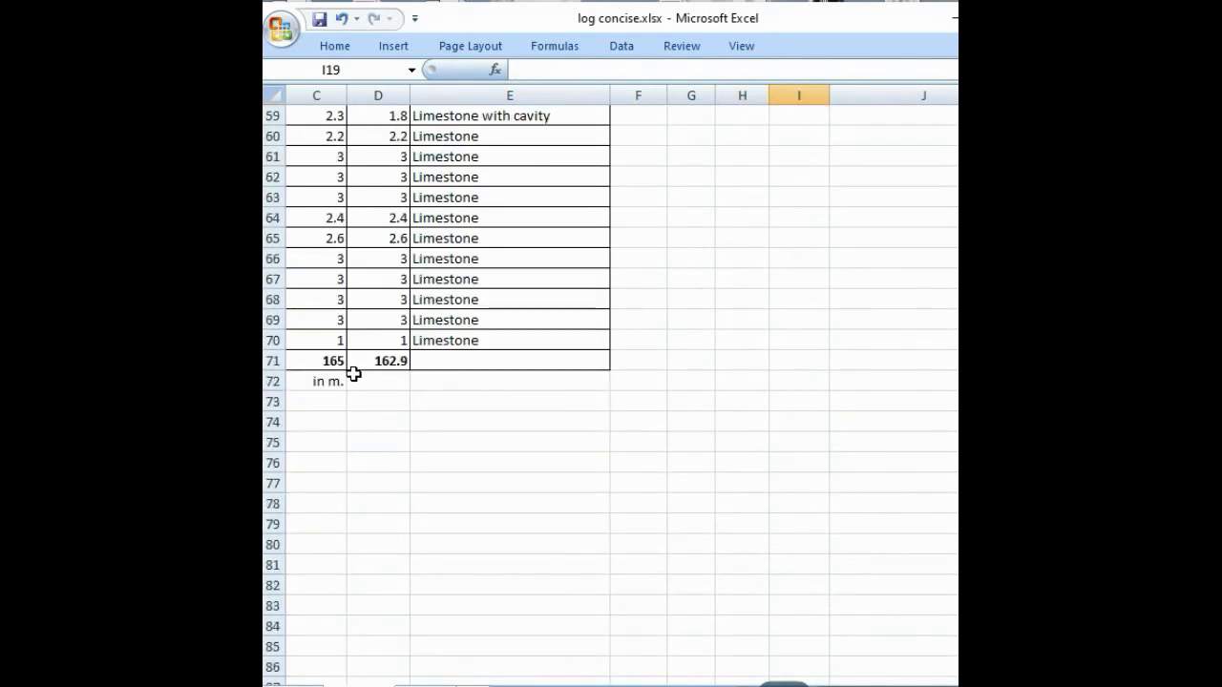
left_click_drag(325, 361, 355, 364)
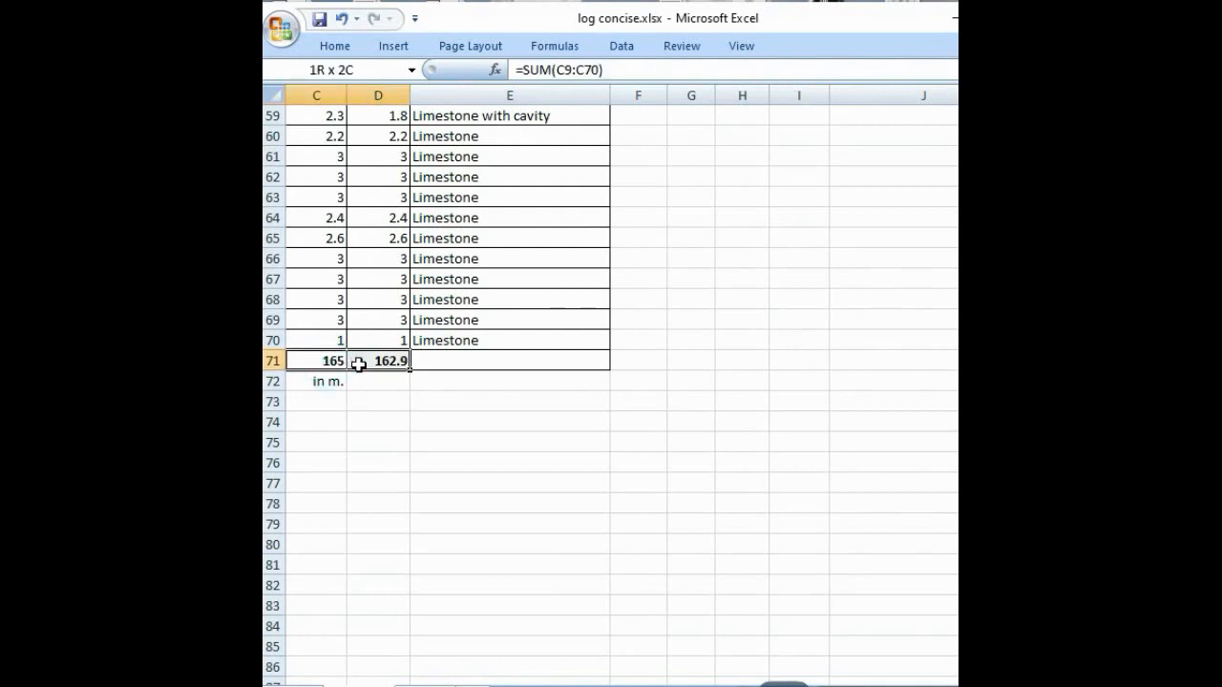
key("Delete")
Step: Enter =SUM(C9:C70) in C71 as the detailed core log's total depth
left_click(339, 361)
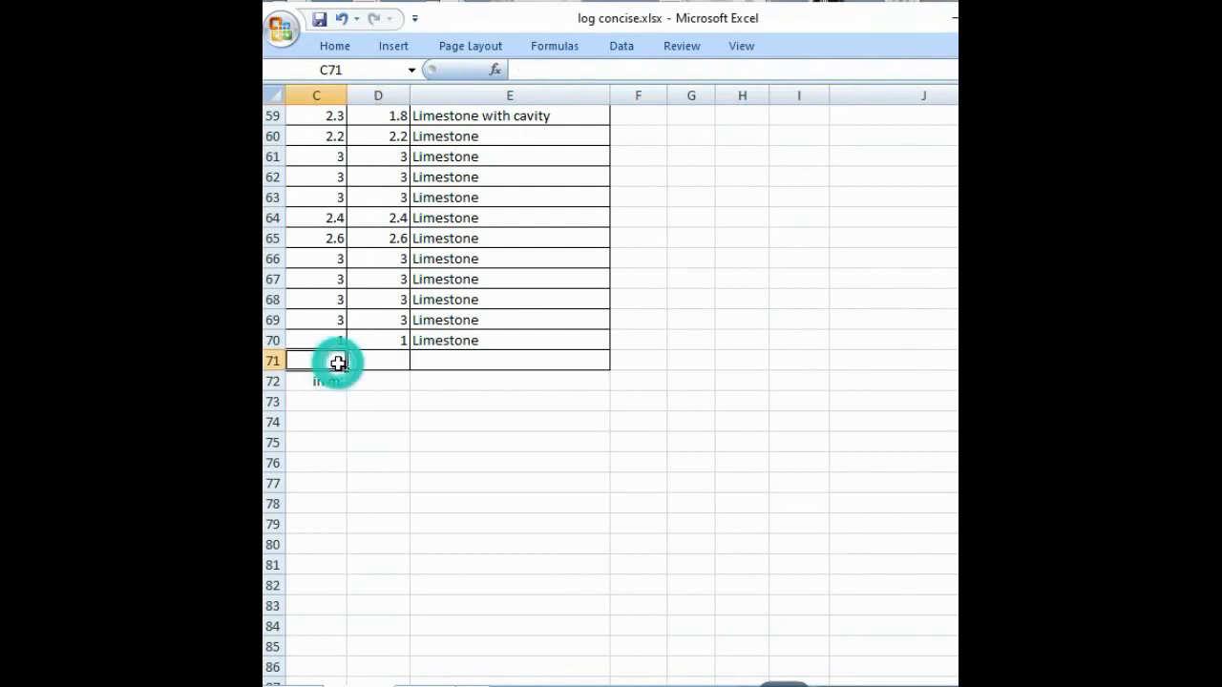
type("=SUM")
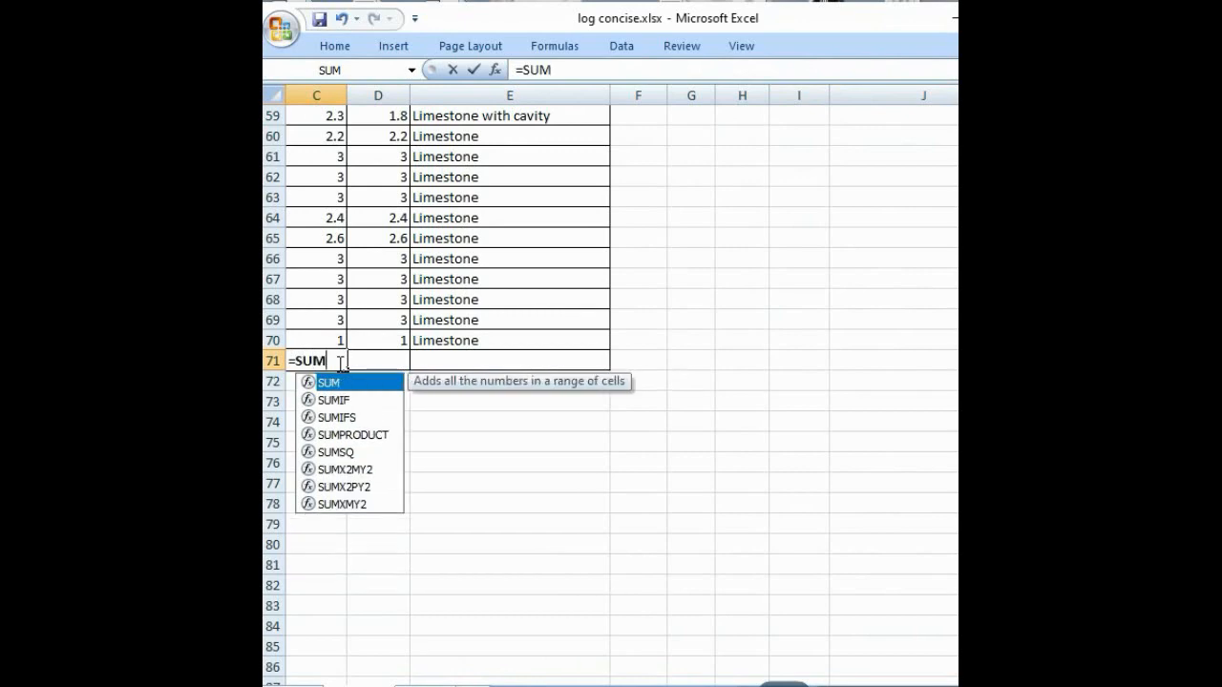
type("(")
scroll(390, 420, "up", 19)
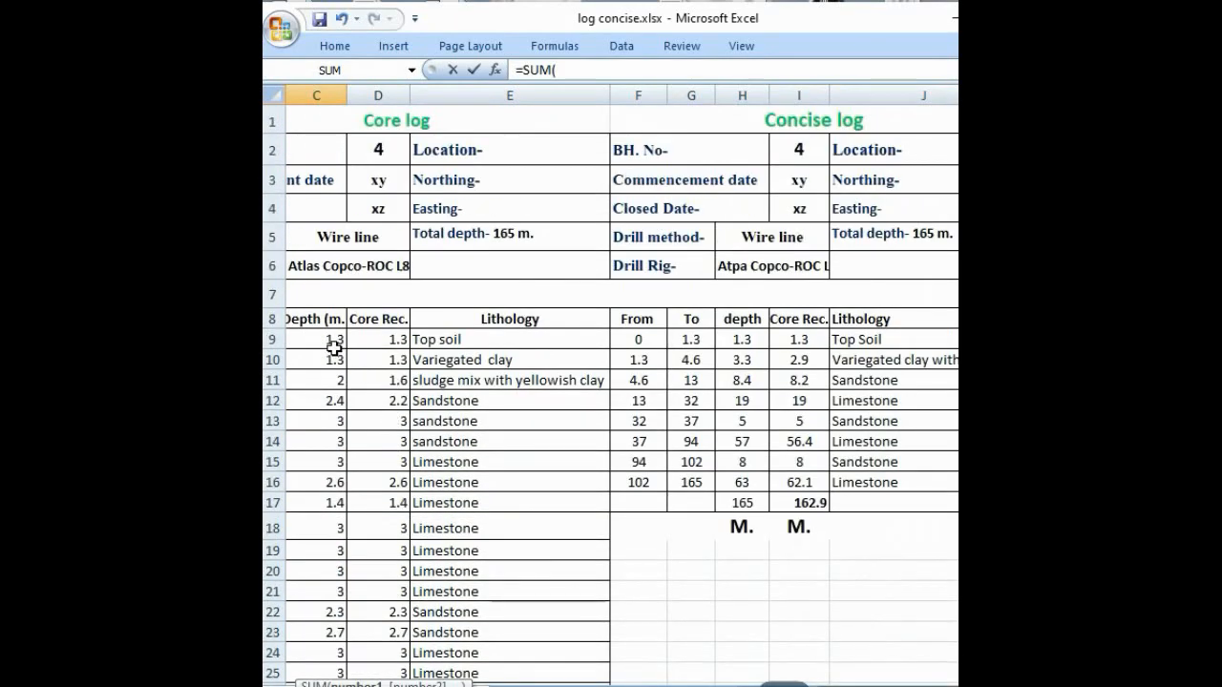
left_click(334, 340)
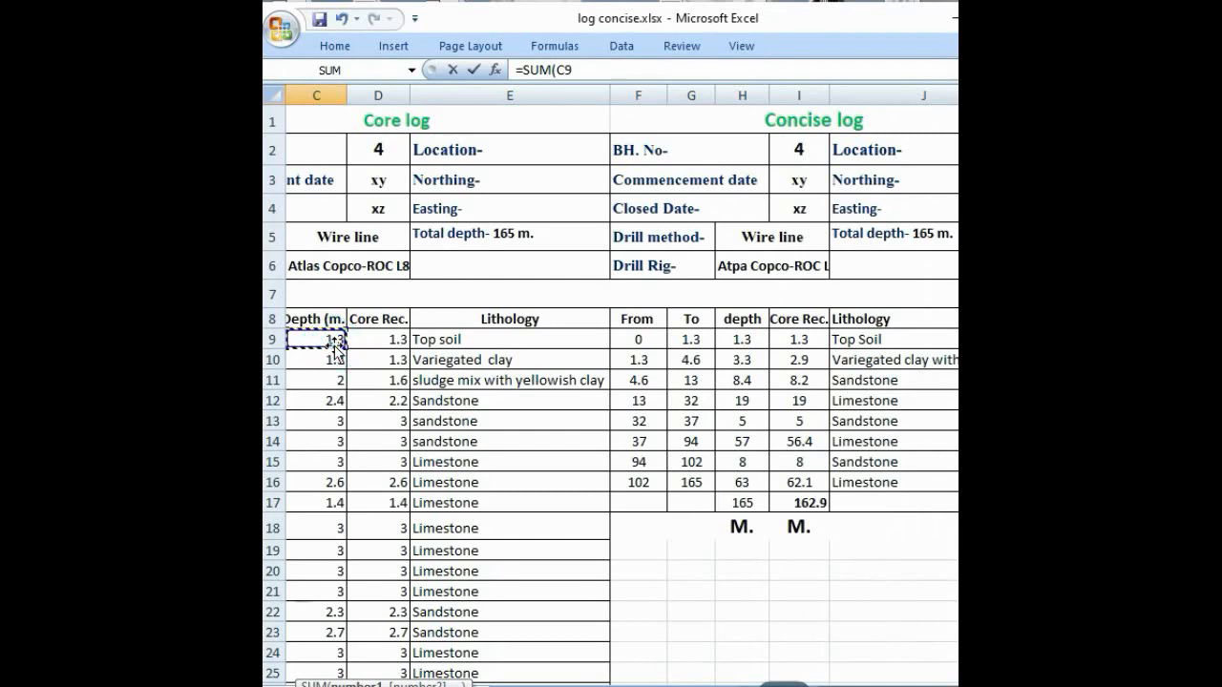
type(":")
scroll(336, 372, "down", 11)
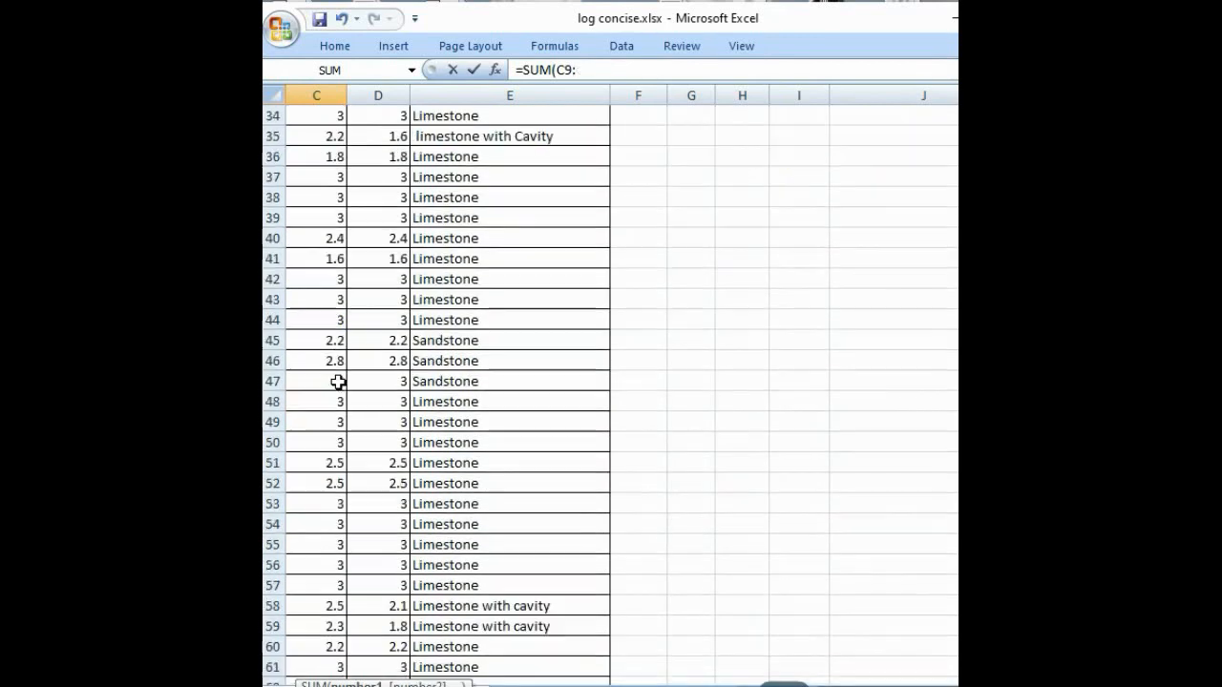
scroll(339, 381, "down", 8)
left_click(338, 355)
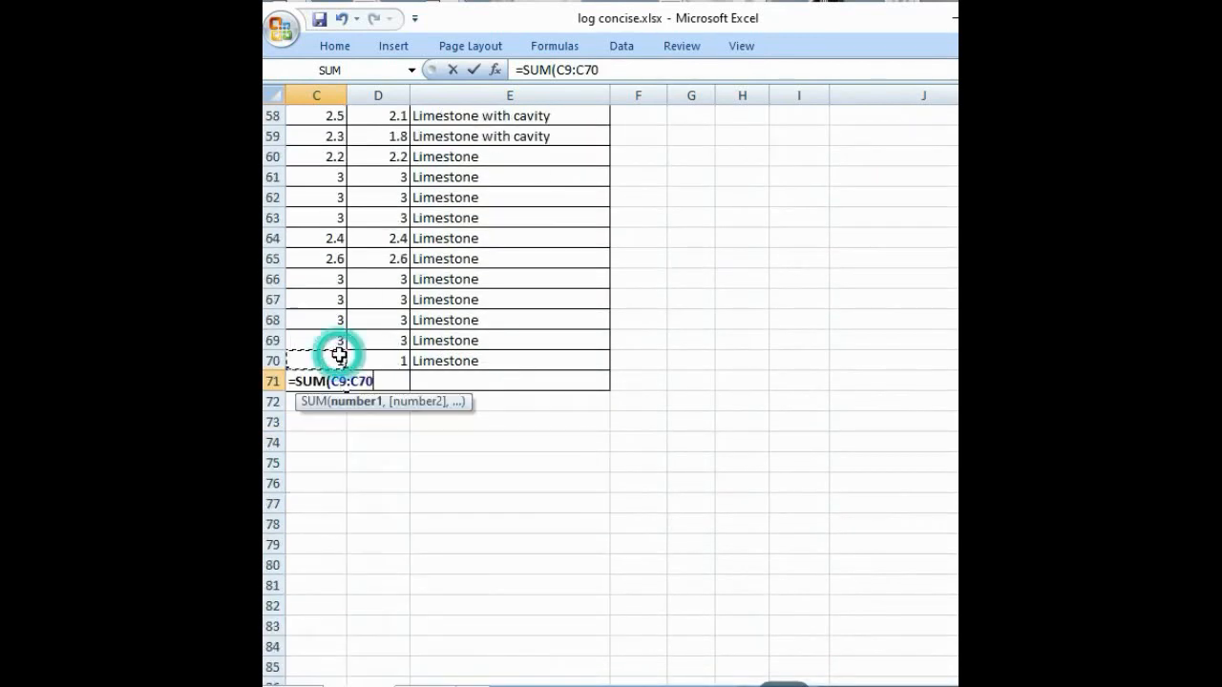
type(")")
key("Return")
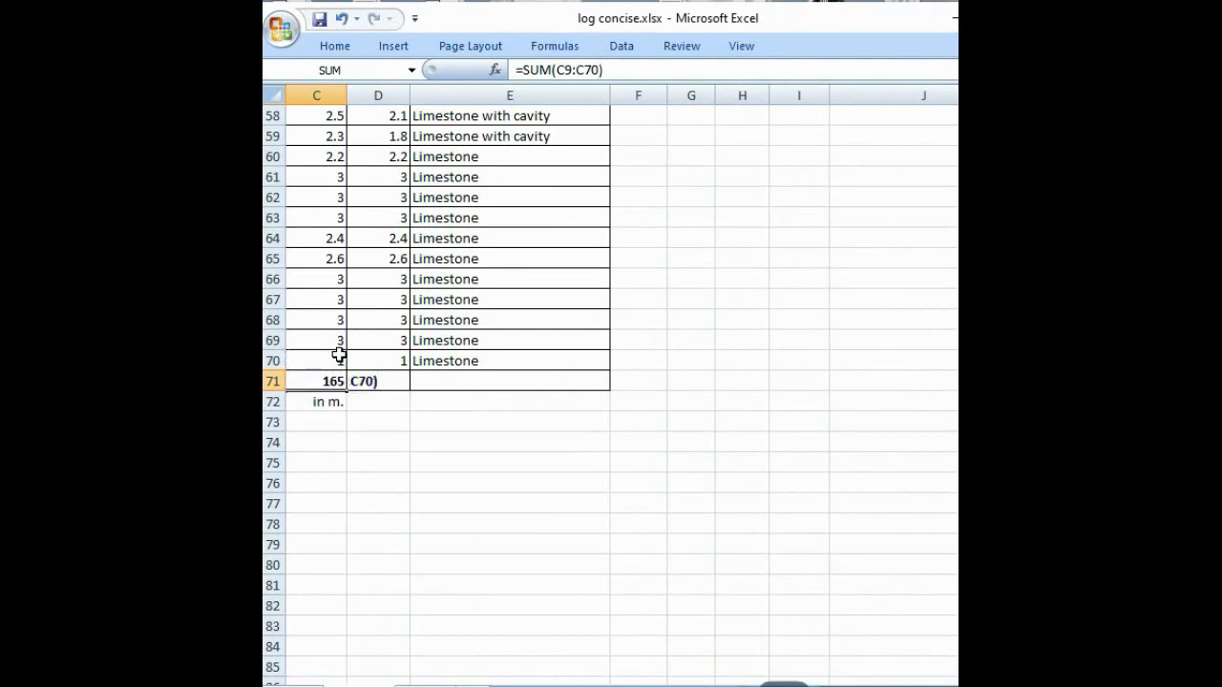
left_click(332, 381)
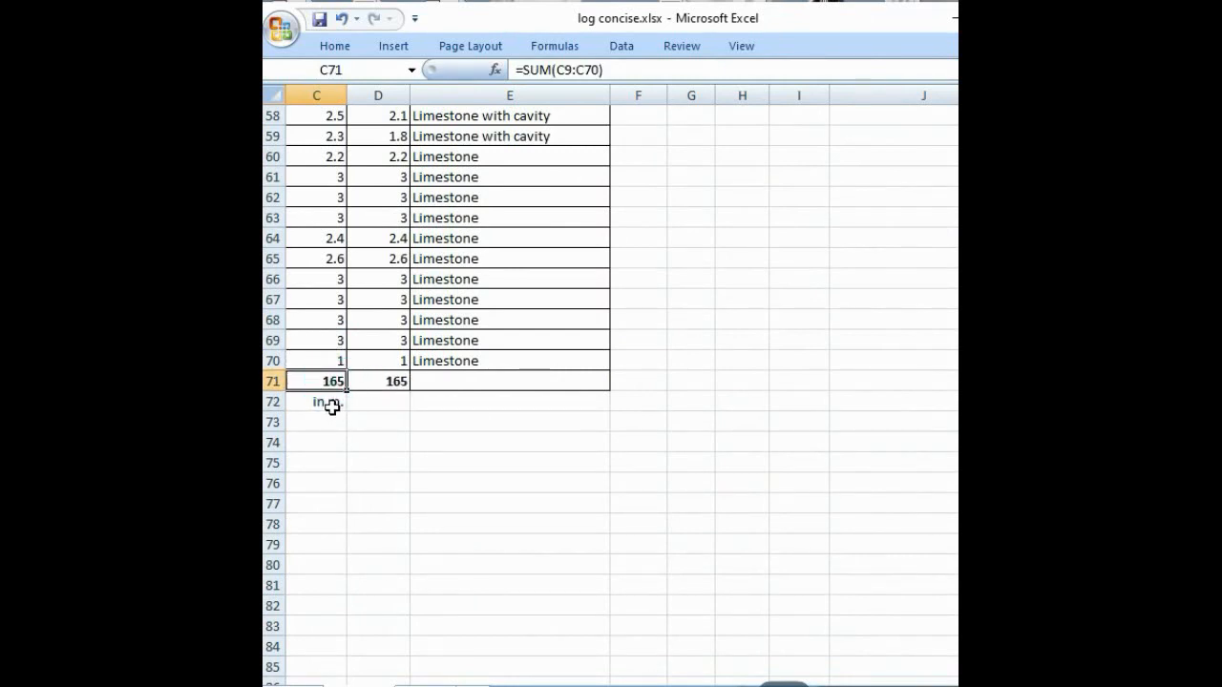
Step: Enter =SUM(D9:D70) in D71 as the detailed core log's total core recovery and compare it with the concise log's total
left_click(376, 384)
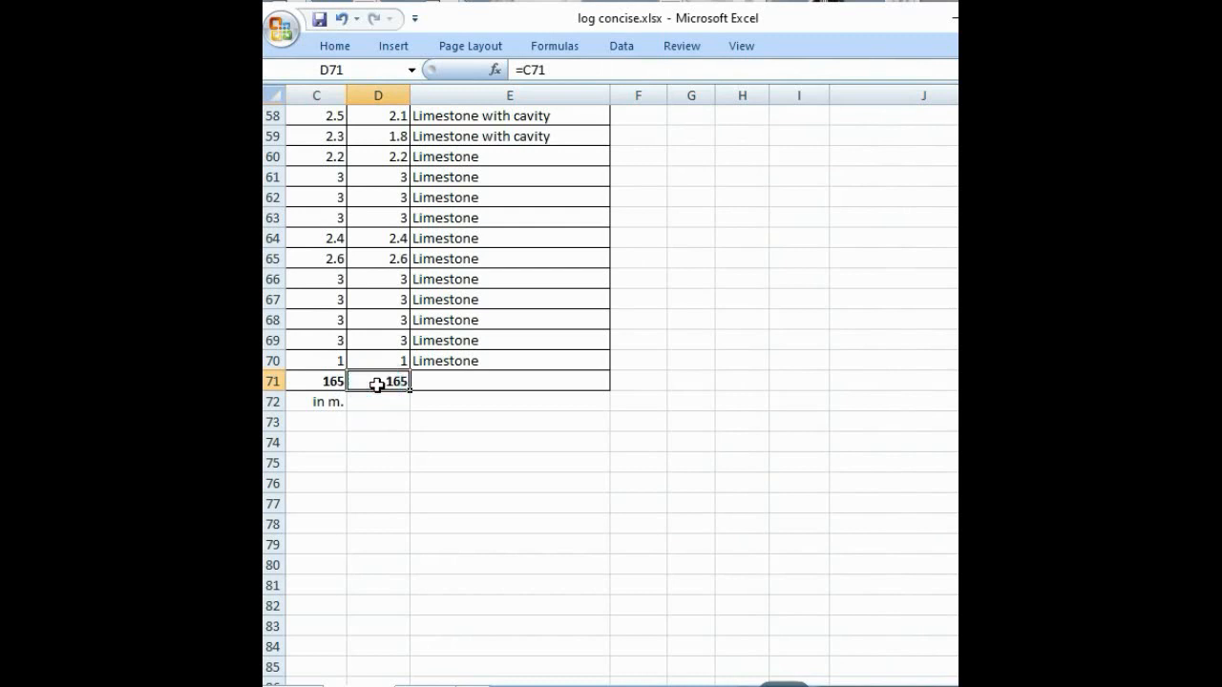
type("=S")
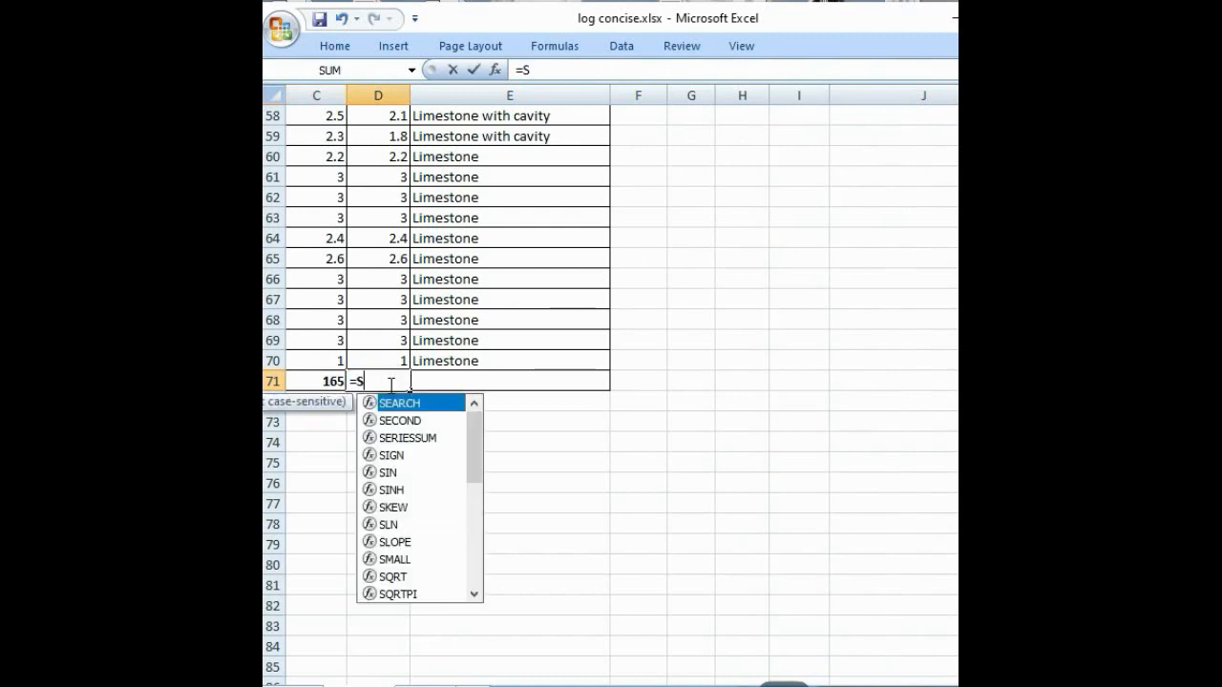
type("UM(")
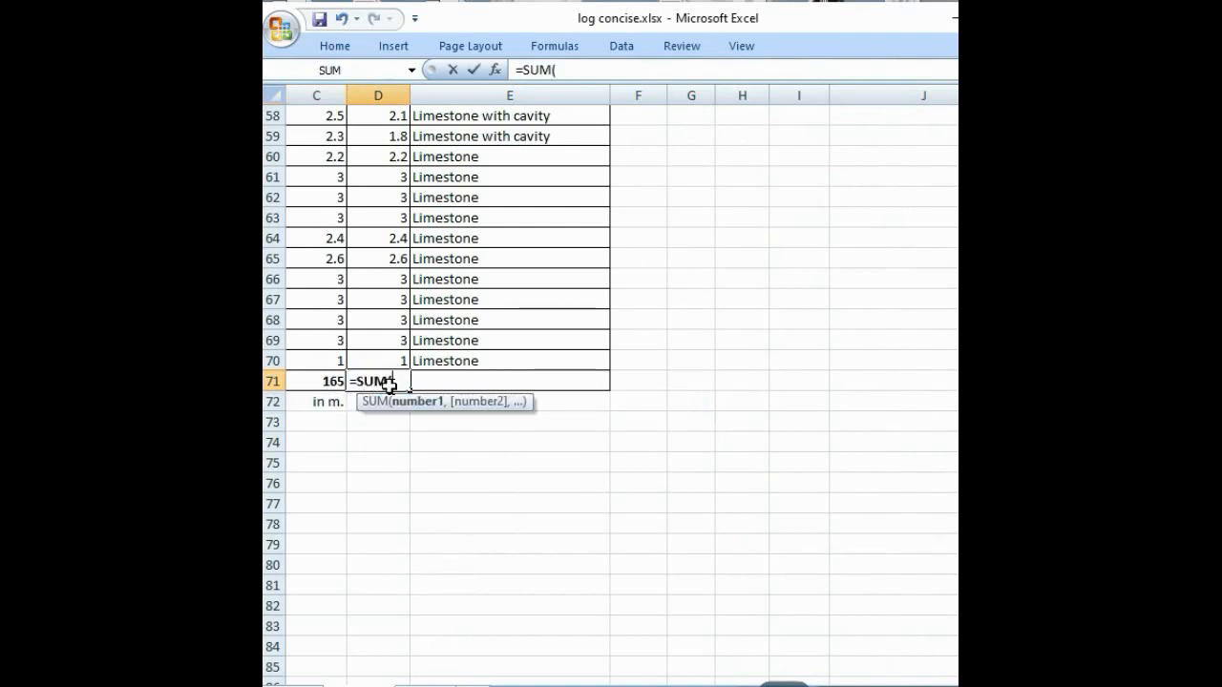
scroll(391, 382, "up", 19)
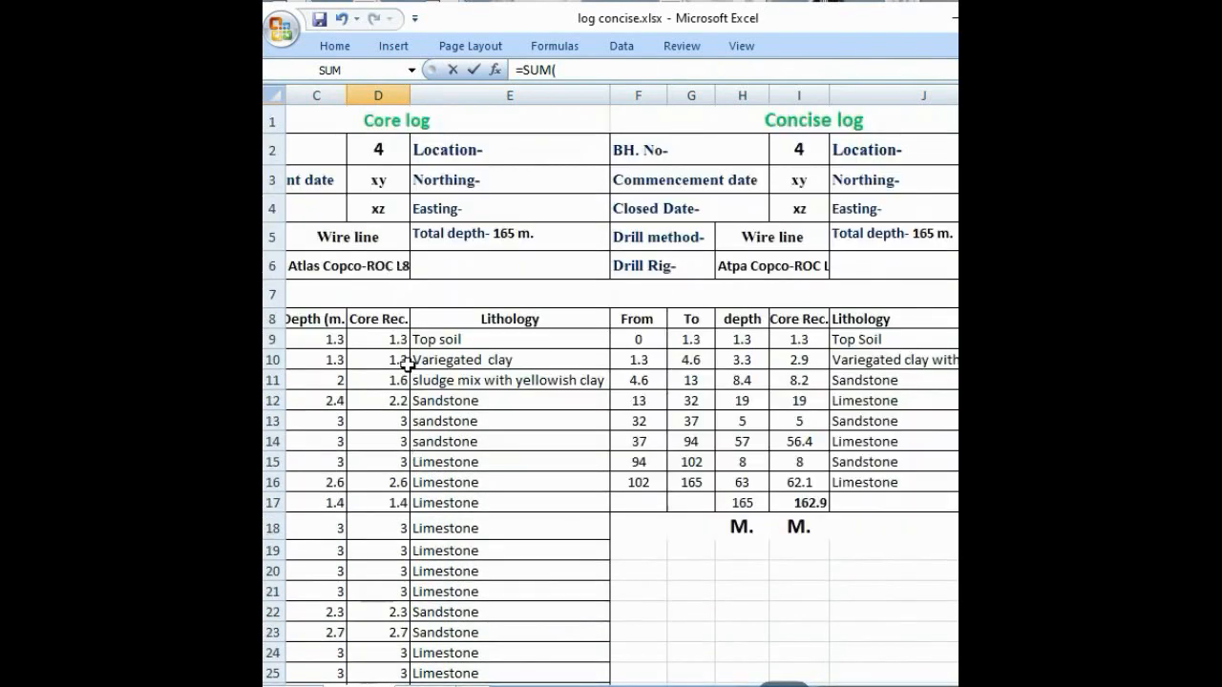
left_click(397, 341)
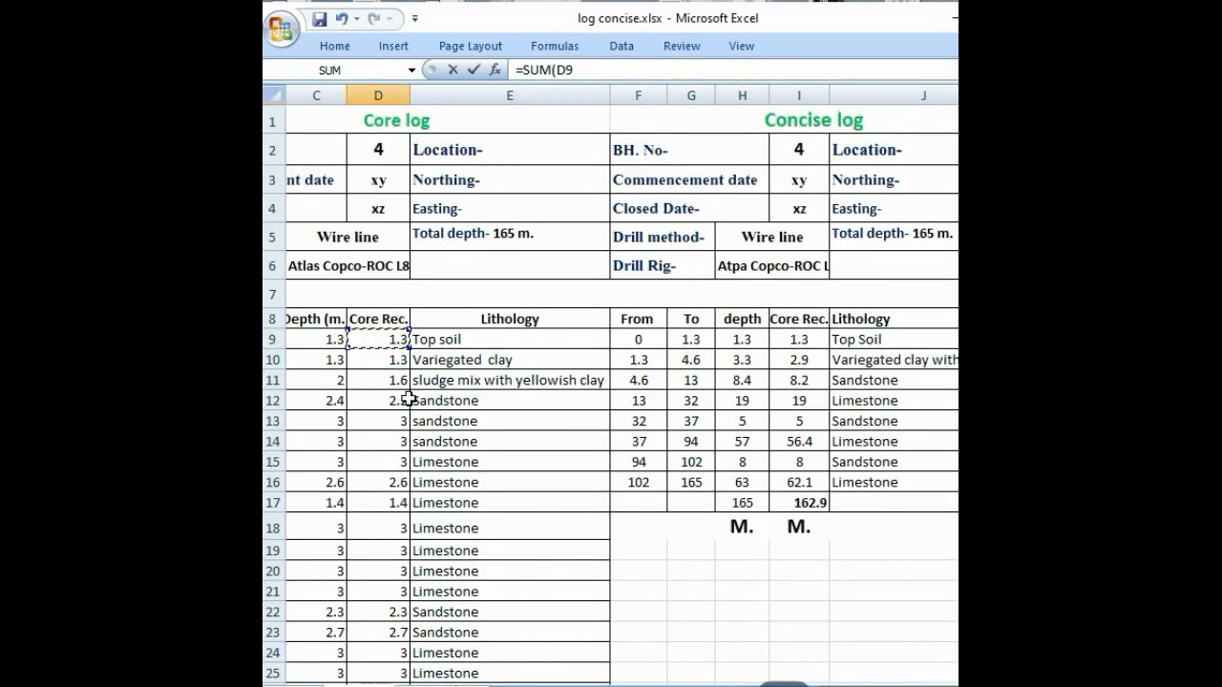
type(":")
scroll(401, 425, "down", 11)
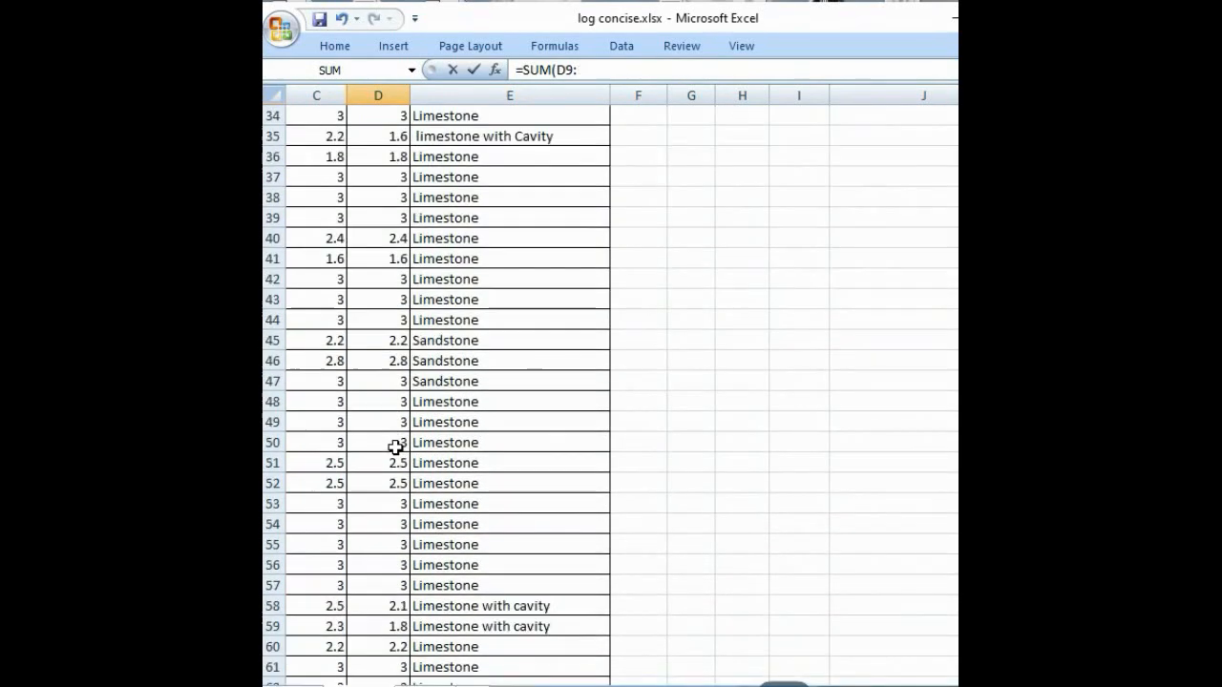
scroll(396, 446, "down", 8)
left_click(398, 359)
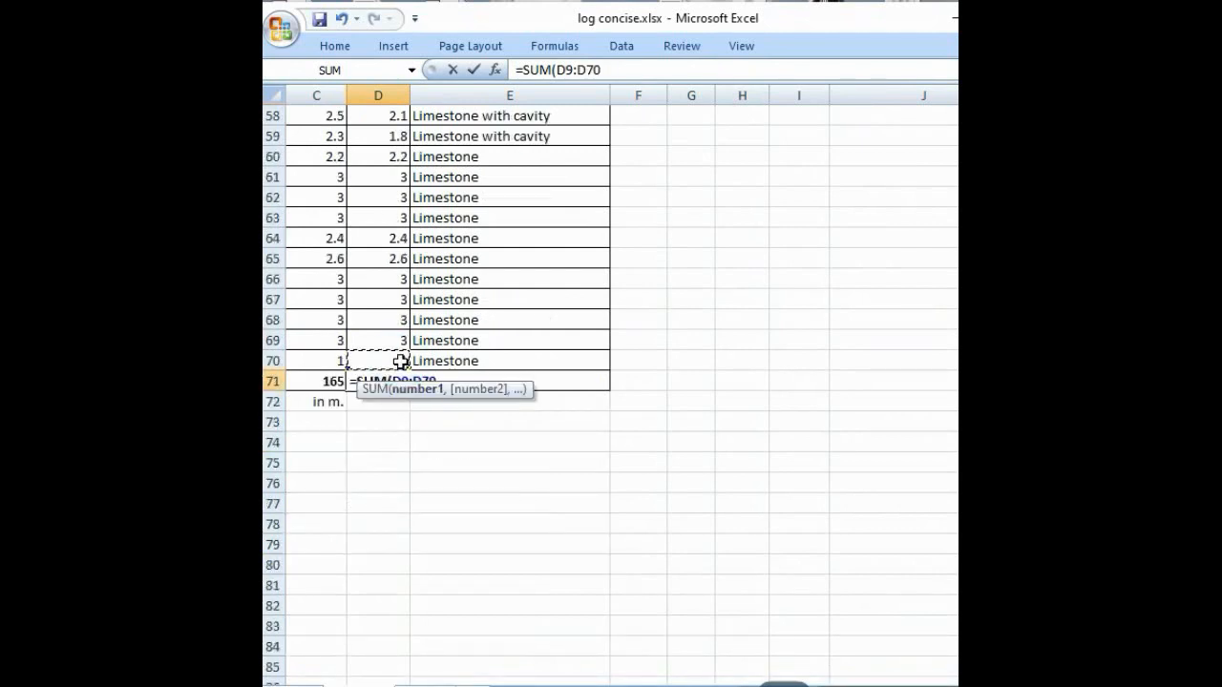
type(")")
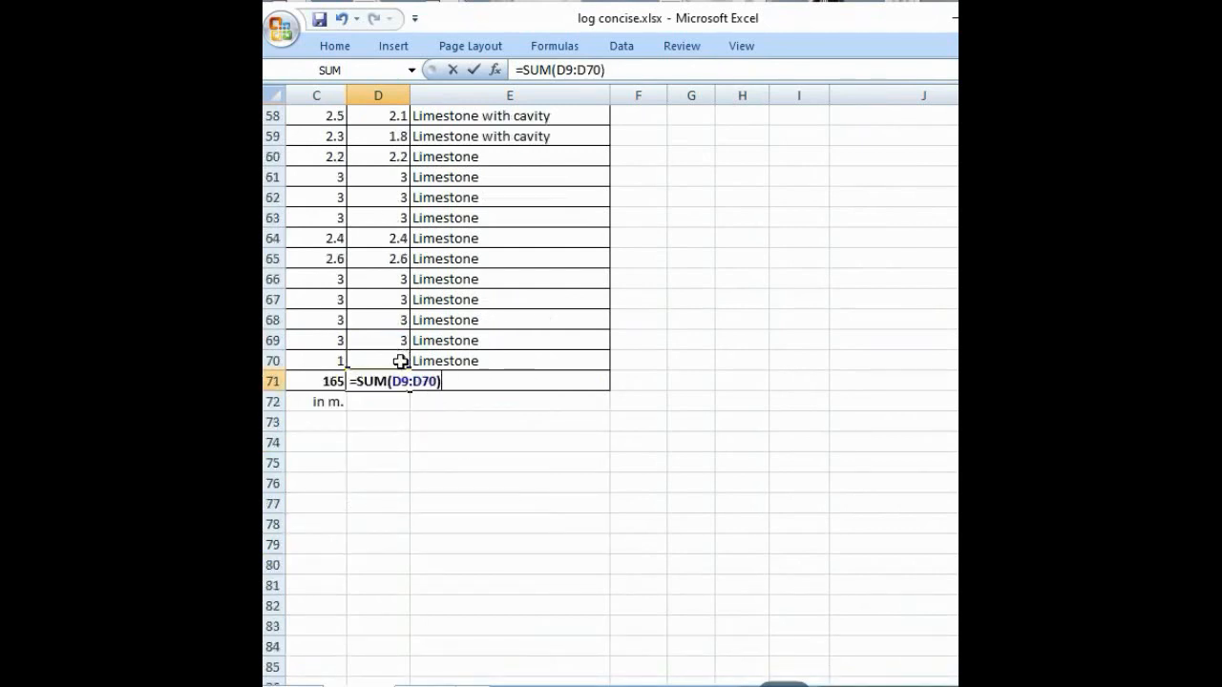
key("Return")
scroll(744, 379, "up", 13)
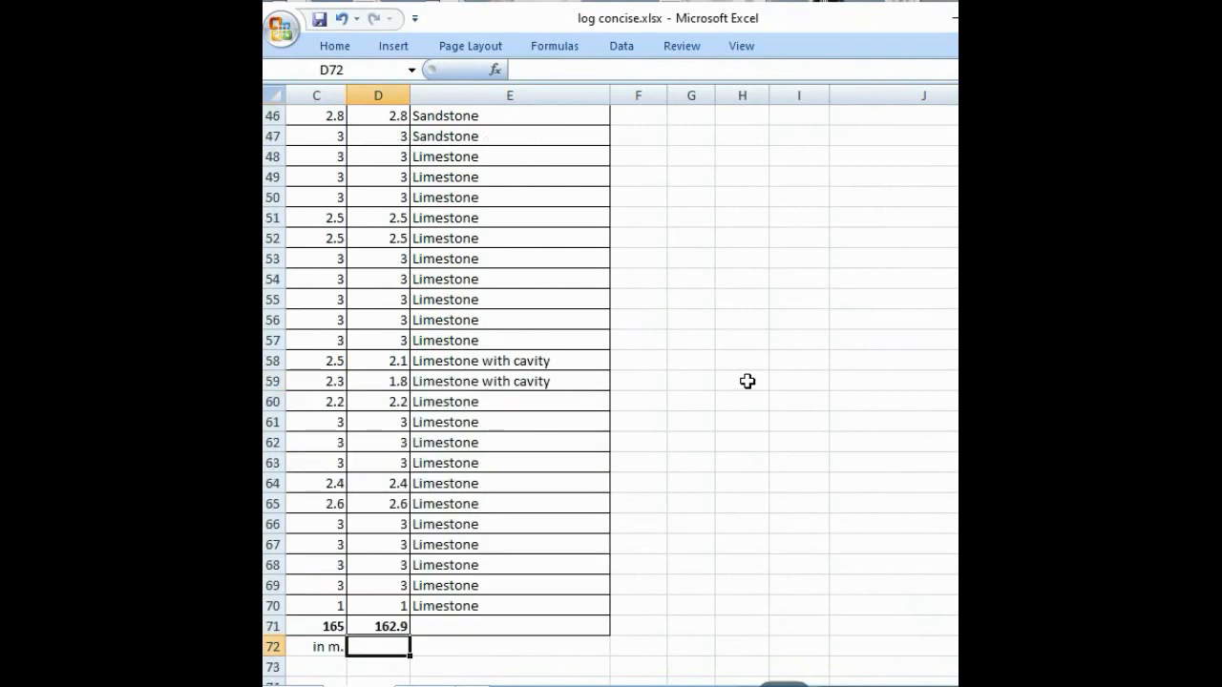
scroll(747, 381, "up", 3)
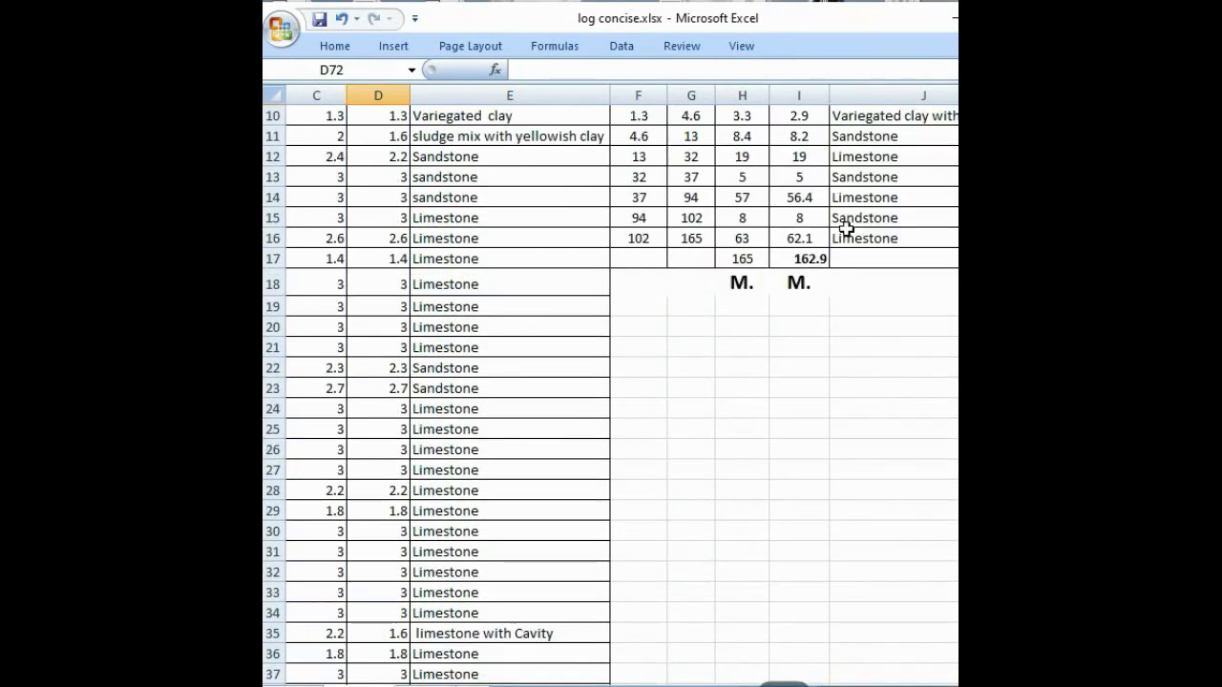
scroll(742, 267, "up", 1)
scroll(779, 308, "up", 3)
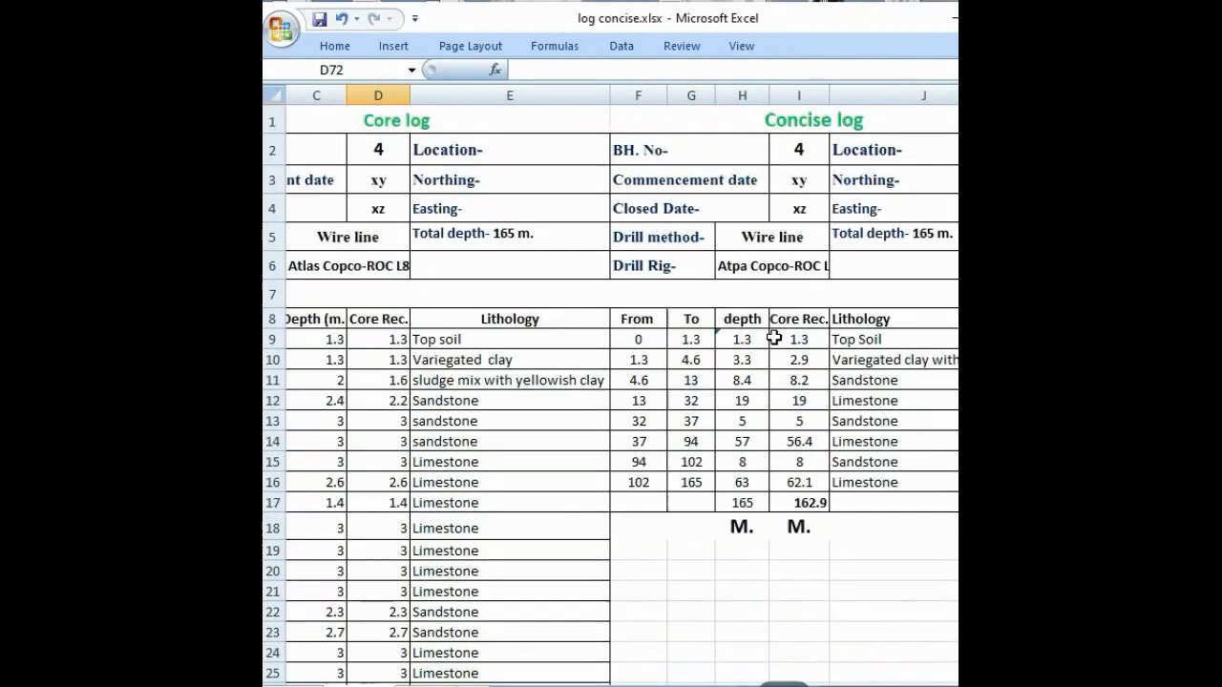